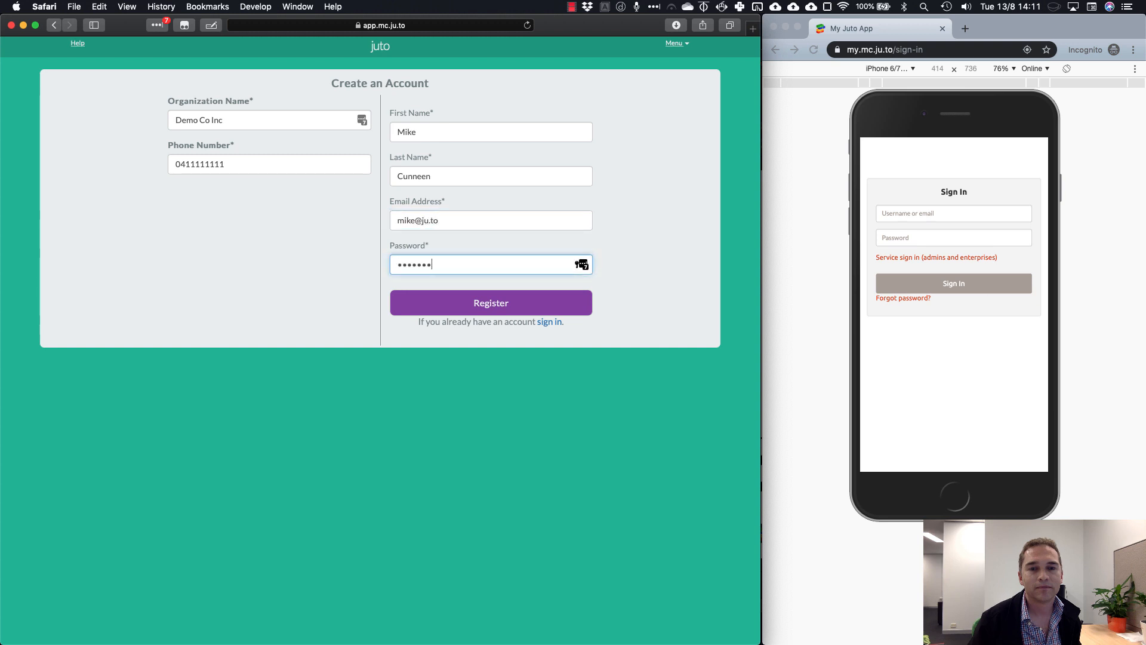
Register the Juto account, check the plugin help, and add a Database plugin
click(487, 303)
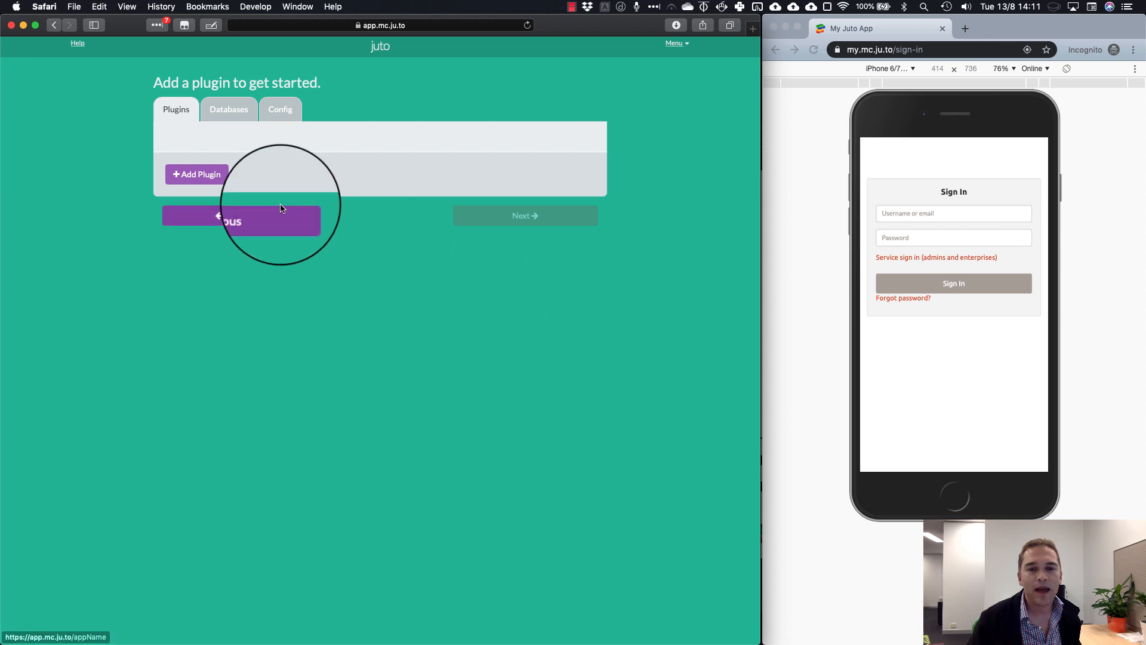
click(79, 46)
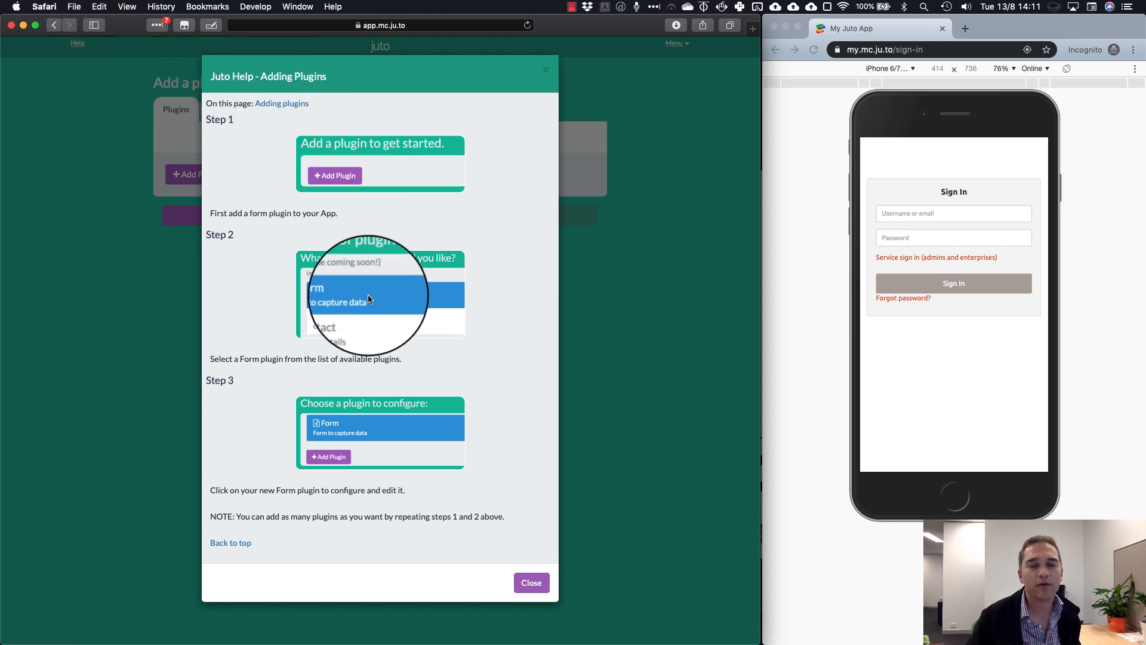
click(531, 581)
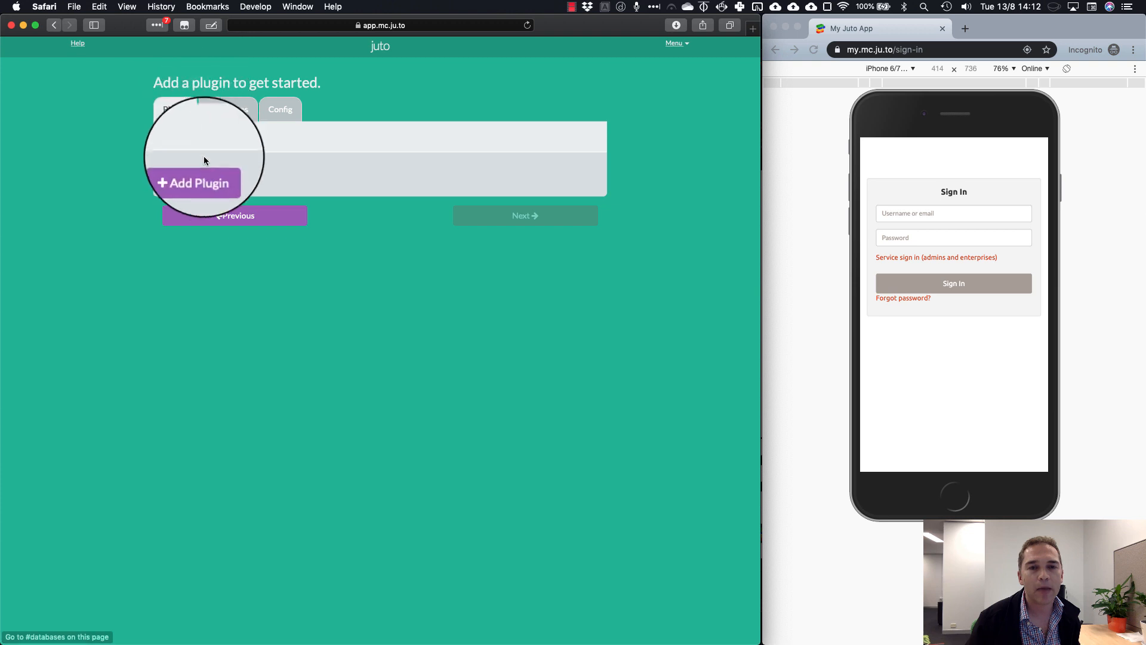
click(208, 179)
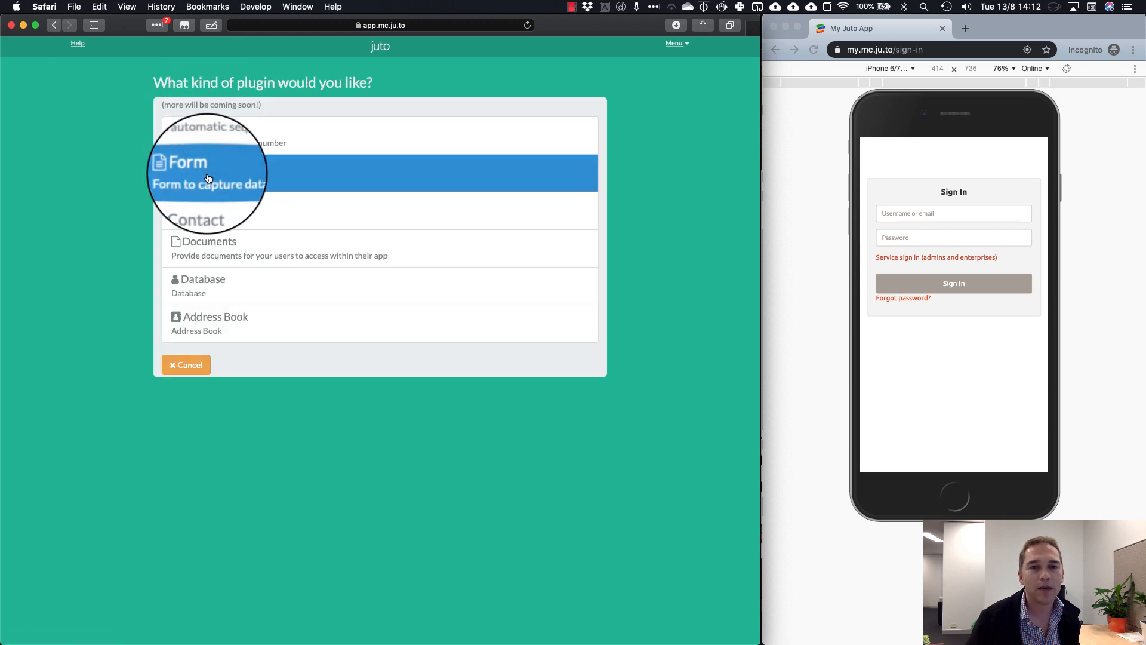
click(212, 289)
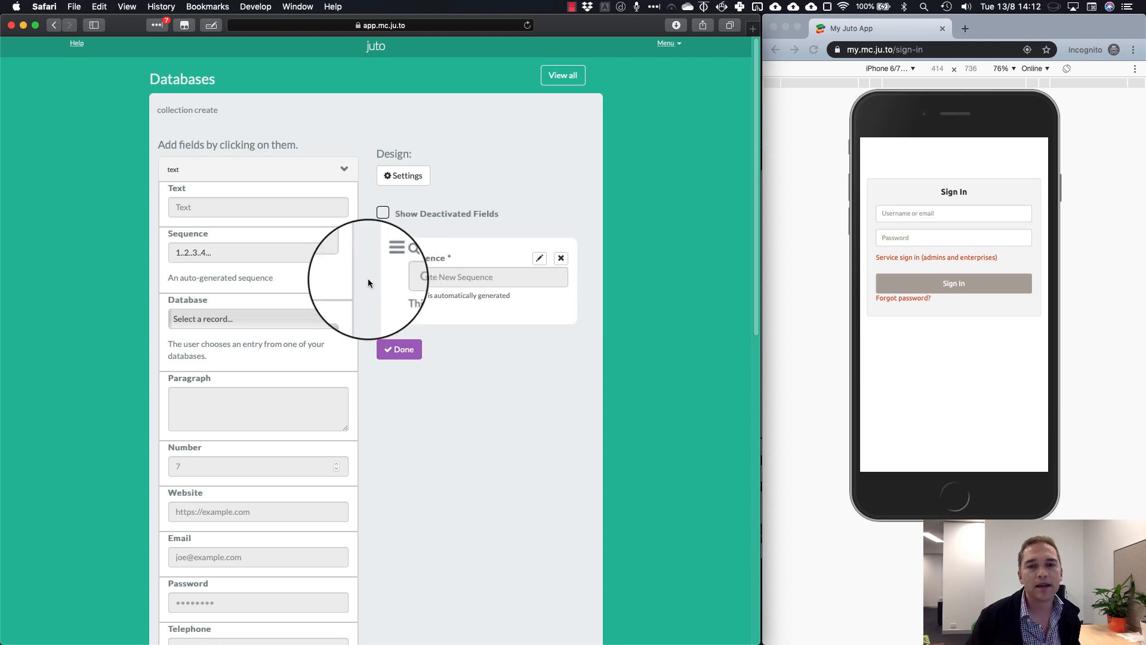
Append Dropdown, Text, Text and Image fields from the Add fields palette to the design
scroll(281, 387, down, 1)
scroll(281, 388, down, 5)
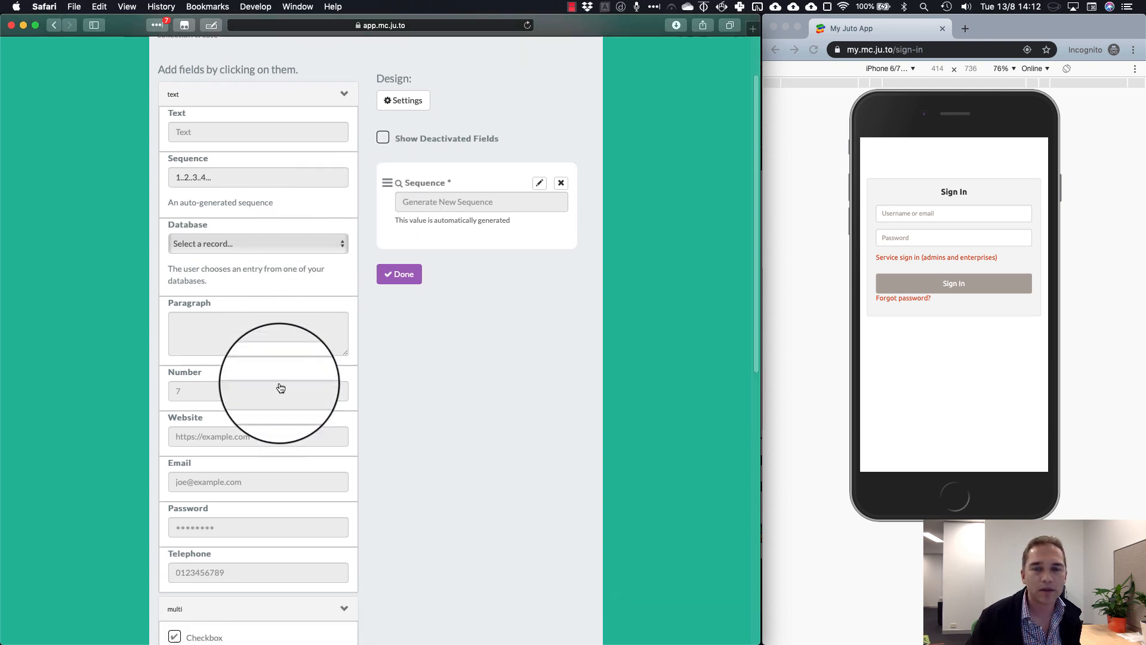
scroll(304, 374, down, 5)
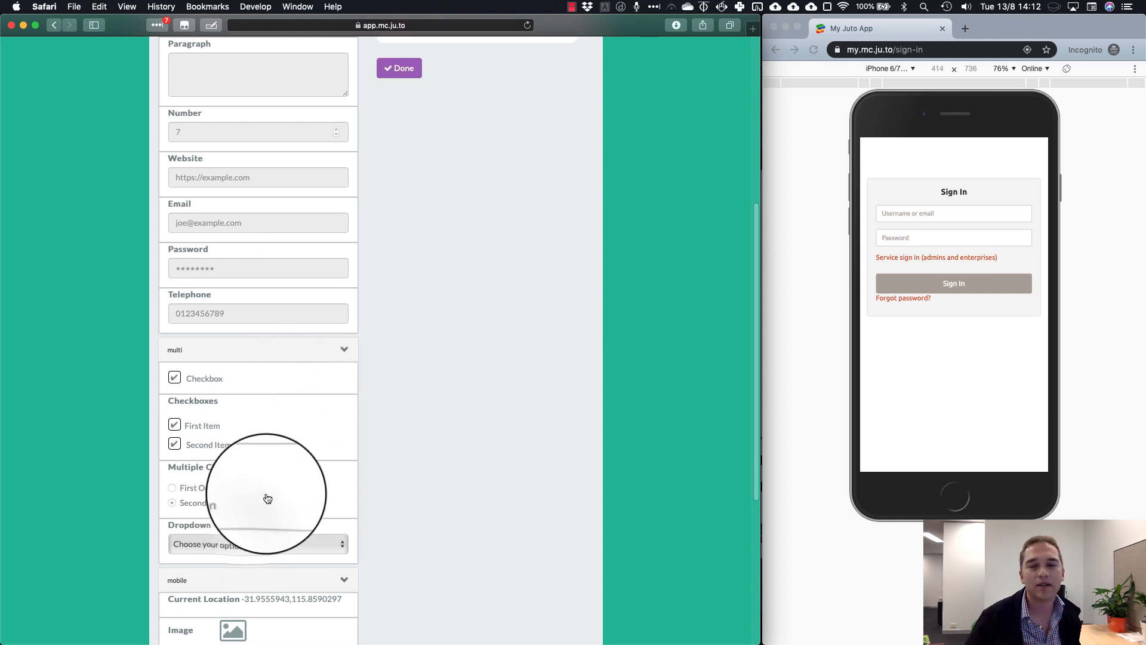
scroll(298, 268, up, 3)
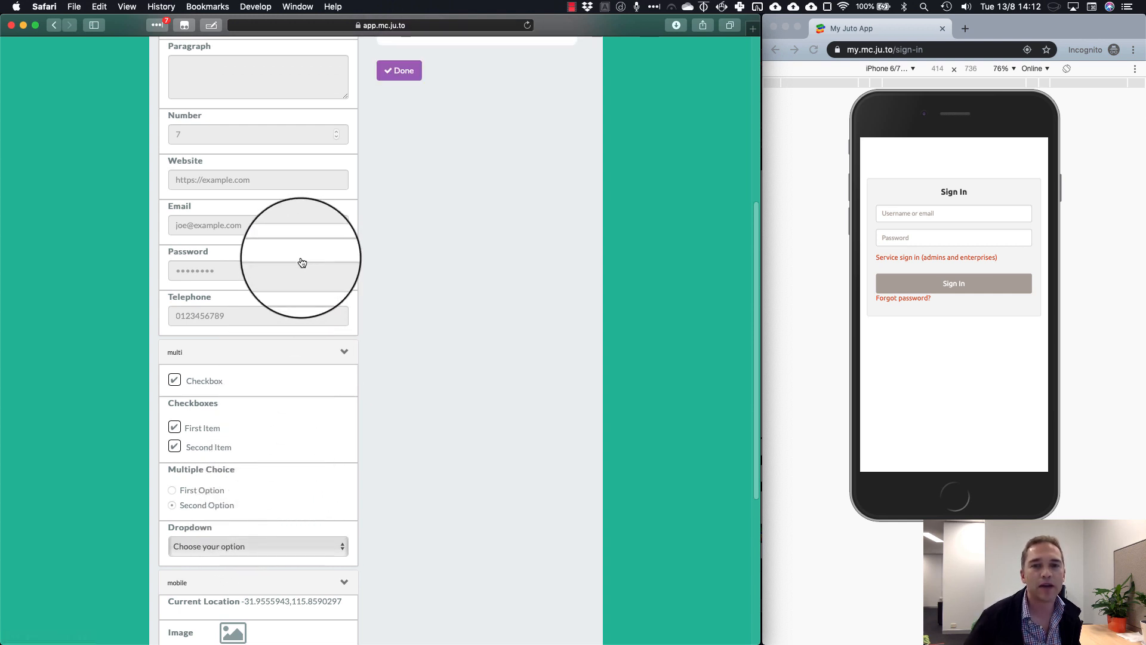
scroll(290, 335, up, 5)
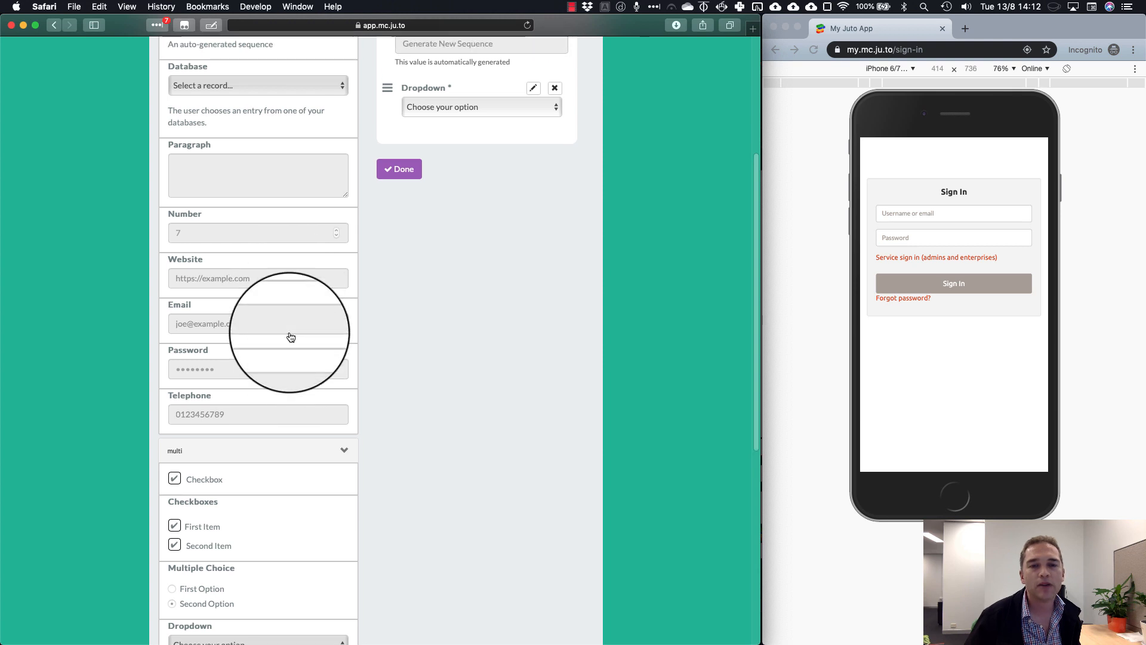
scroll(290, 339, up, 1)
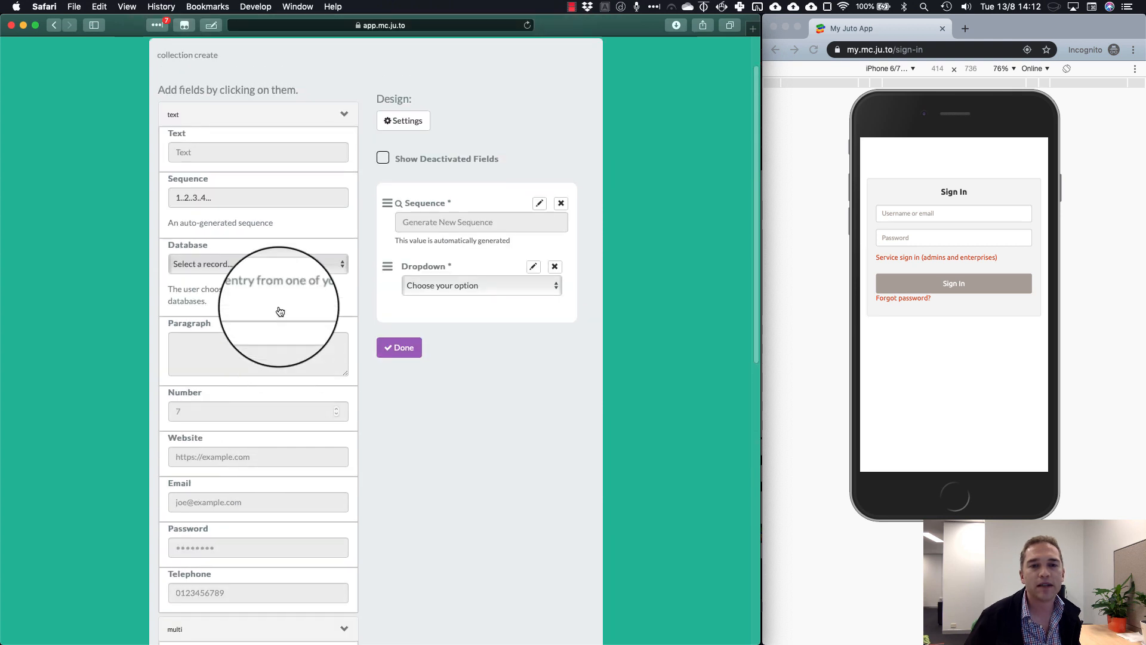
click(267, 143)
scroll(310, 482, down, 8)
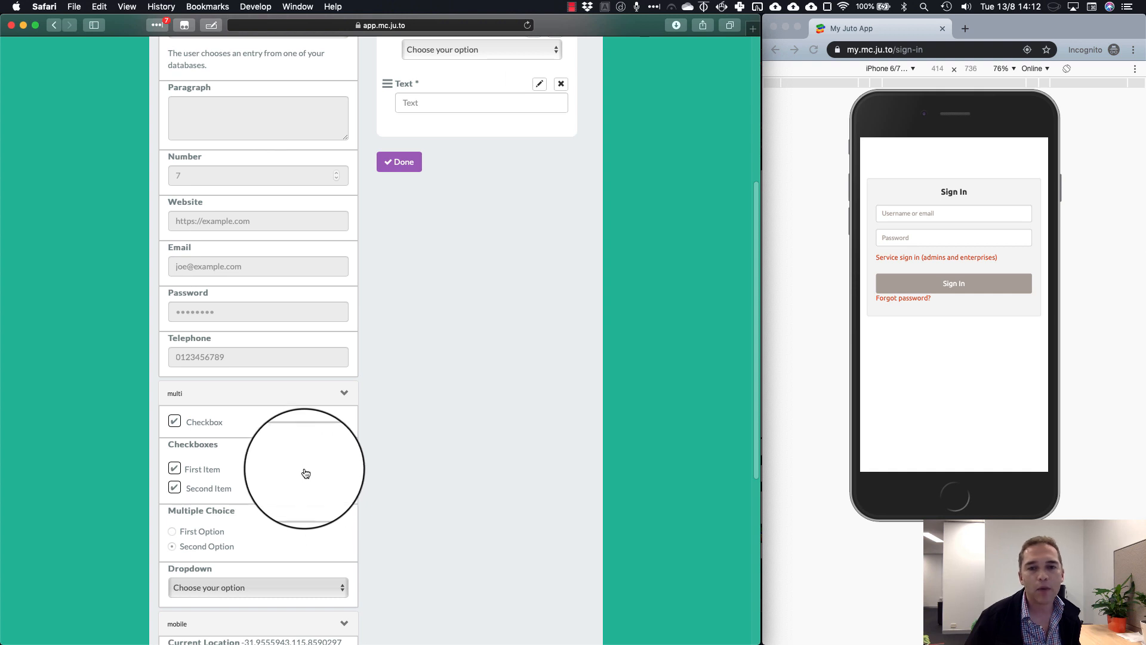
scroll(304, 472, up, 8)
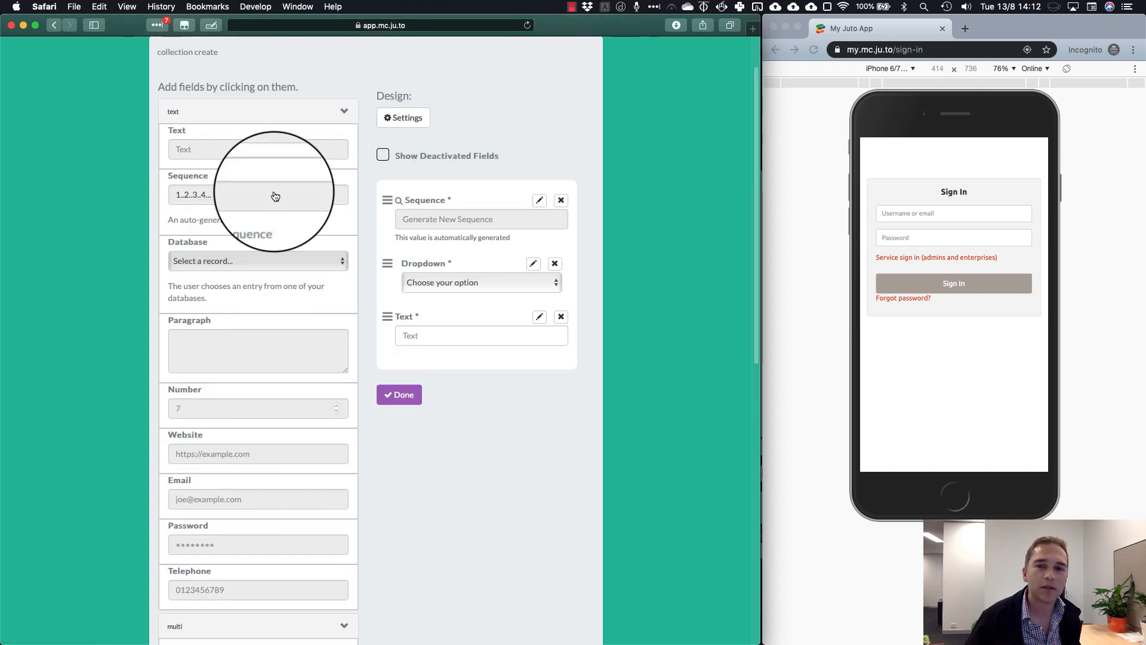
click(271, 135)
scroll(281, 463, down, 10)
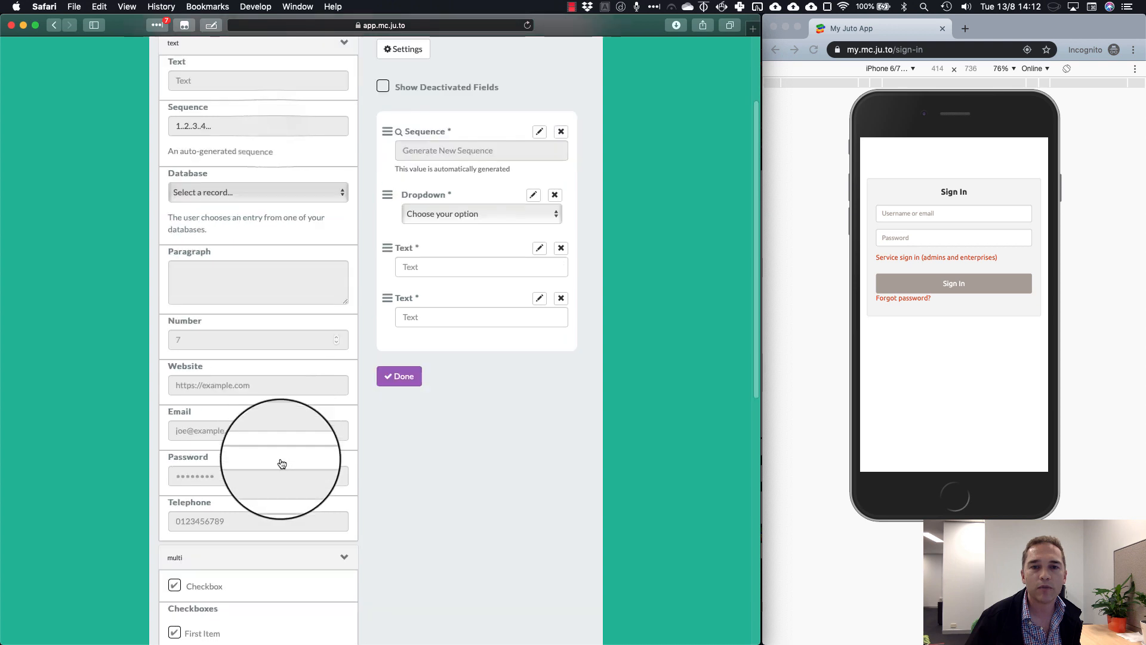
scroll(296, 483, down, 2)
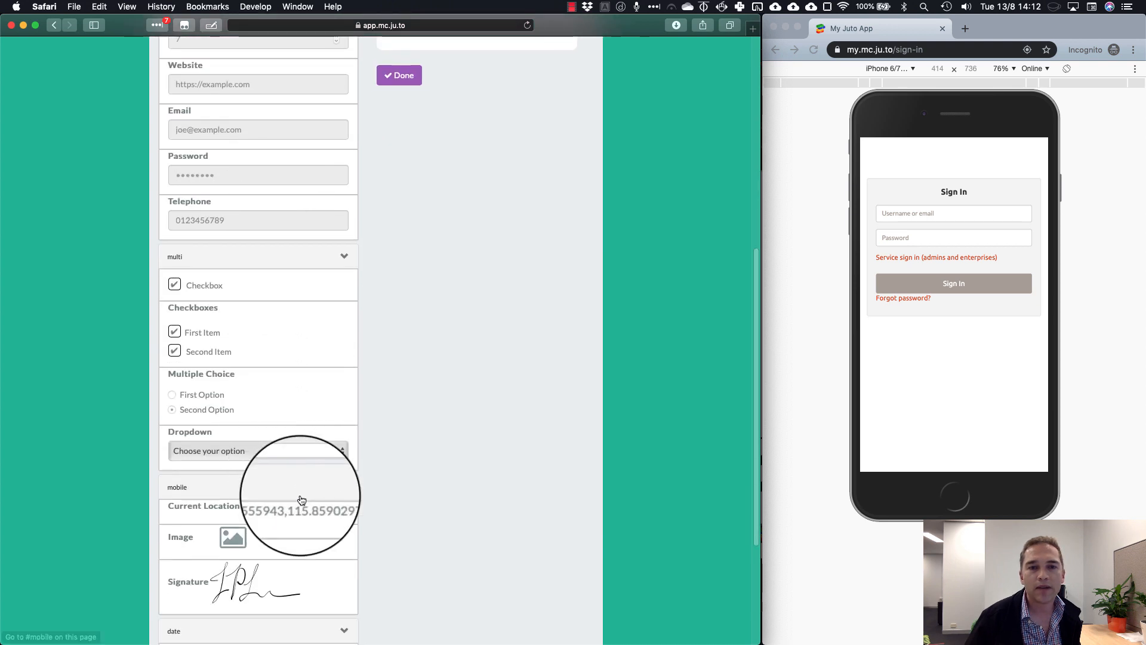
click(256, 539)
scroll(452, 400, up, 4)
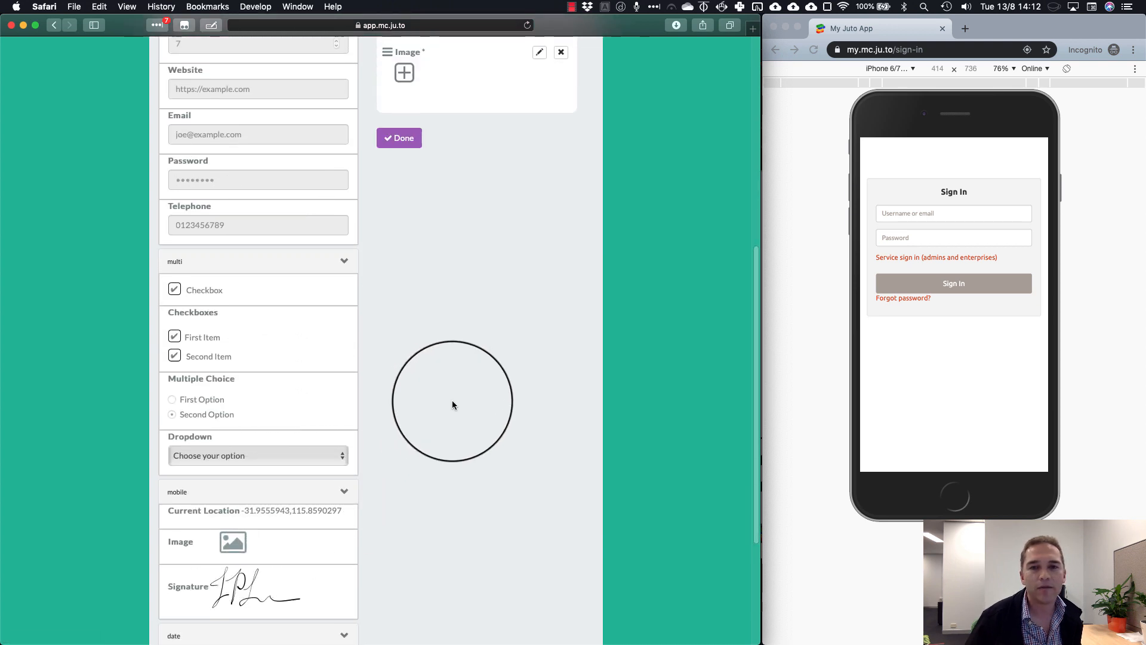
scroll(474, 404, up, 11)
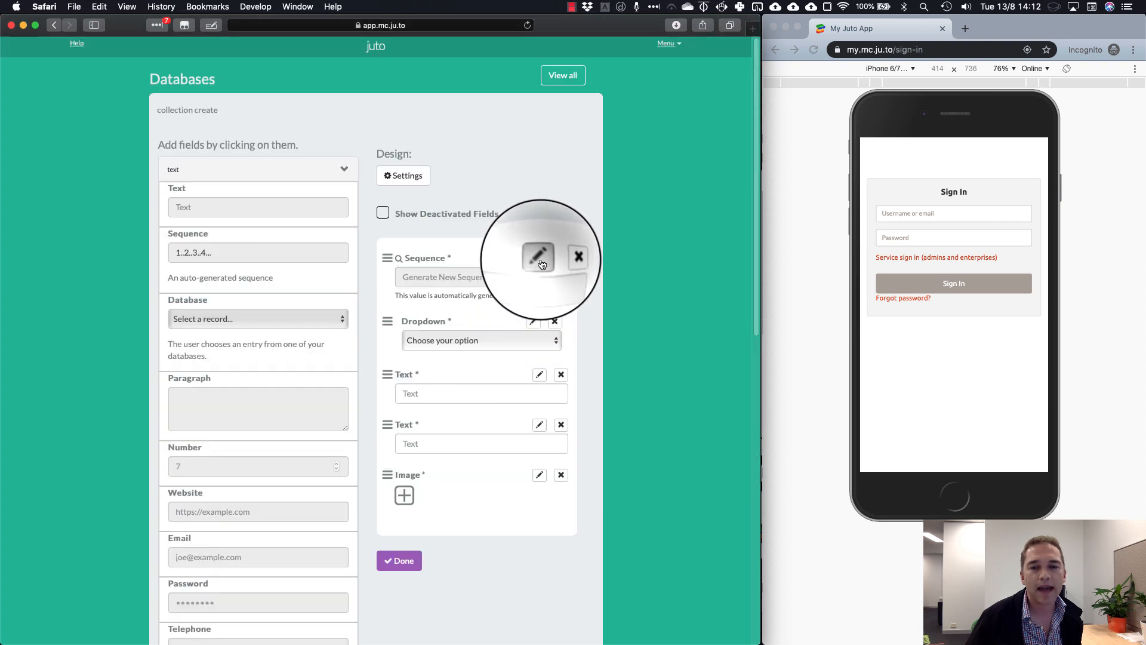
Retitle the Sequence field to Vehicle ID
click(541, 261)
click(201, 179)
double_click(202, 179)
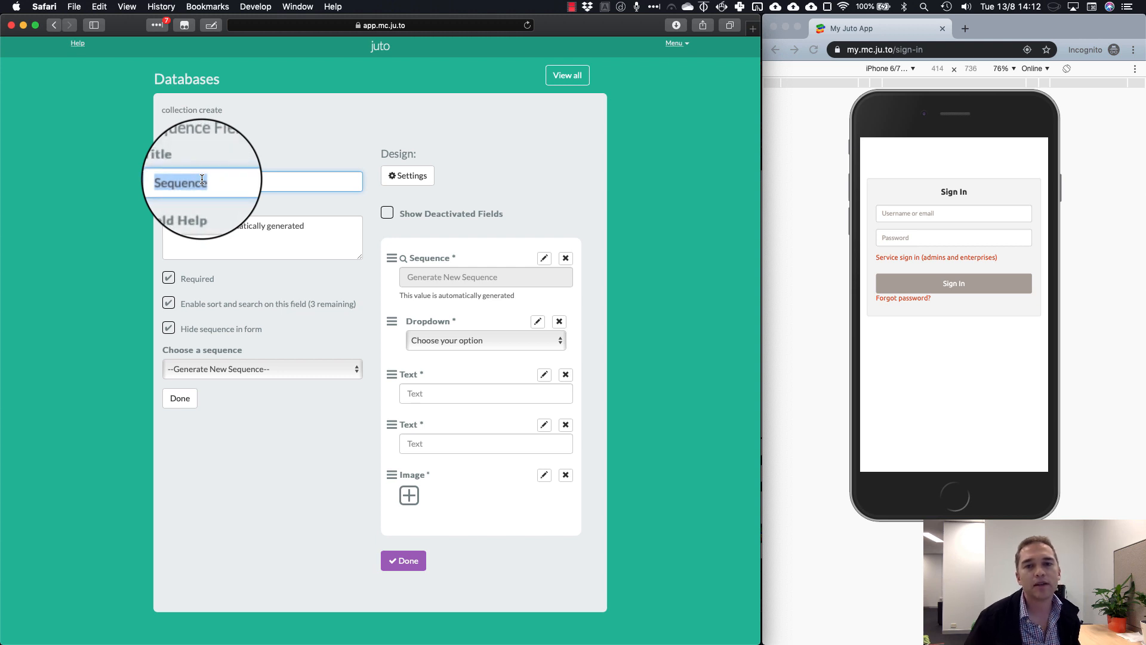
text(Vehicle ID)
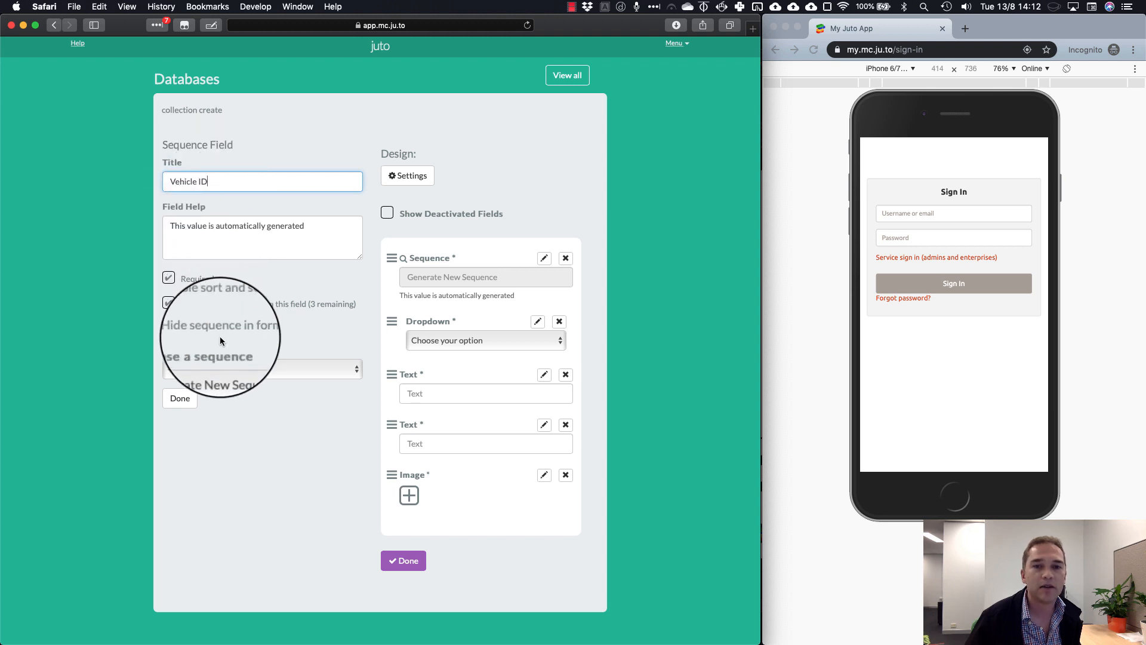
click(181, 399)
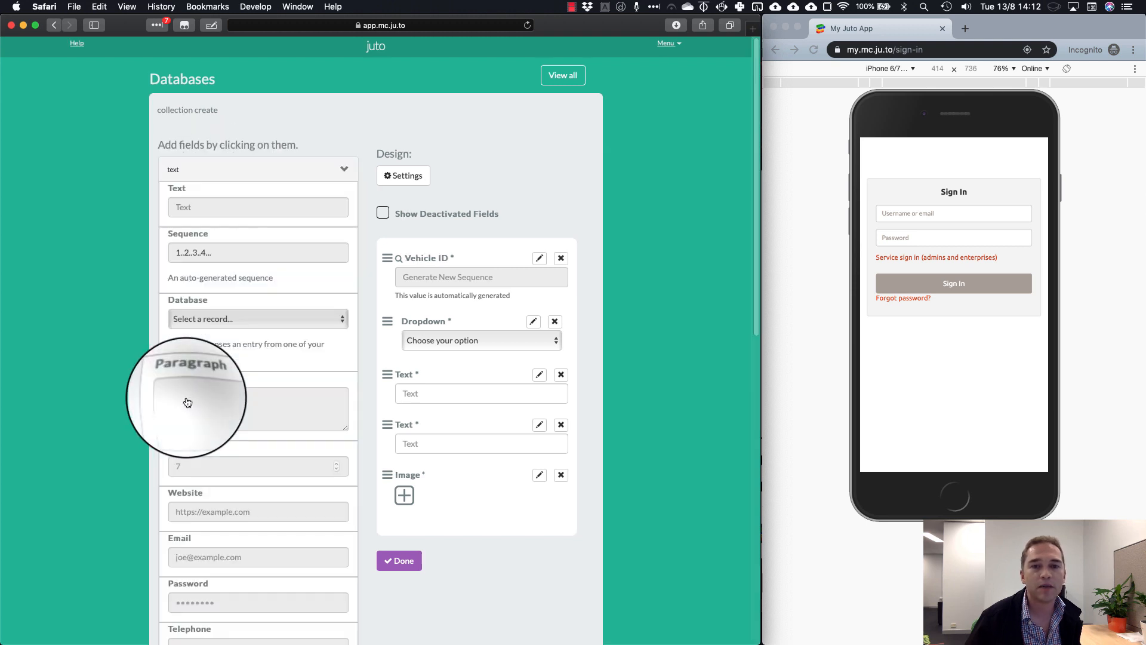
Make the dropdown Vehicle Make with options Ford and Toyota, searchable and used as folder
click(529, 325)
click(221, 180)
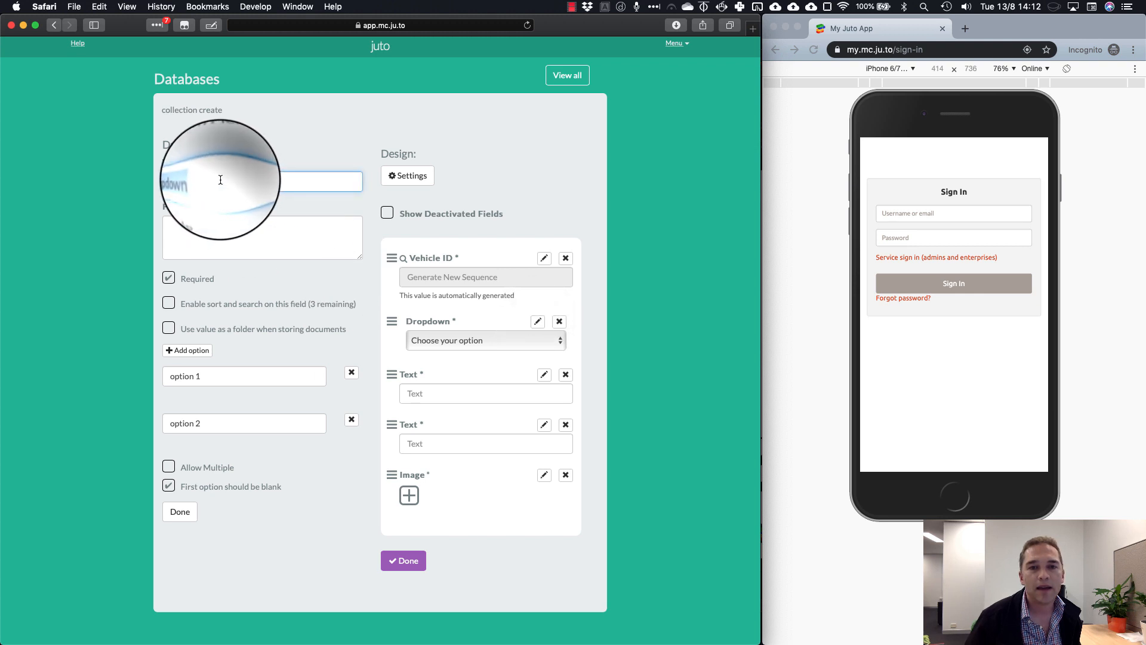
double_click(220, 180)
text(Vehicle Make)
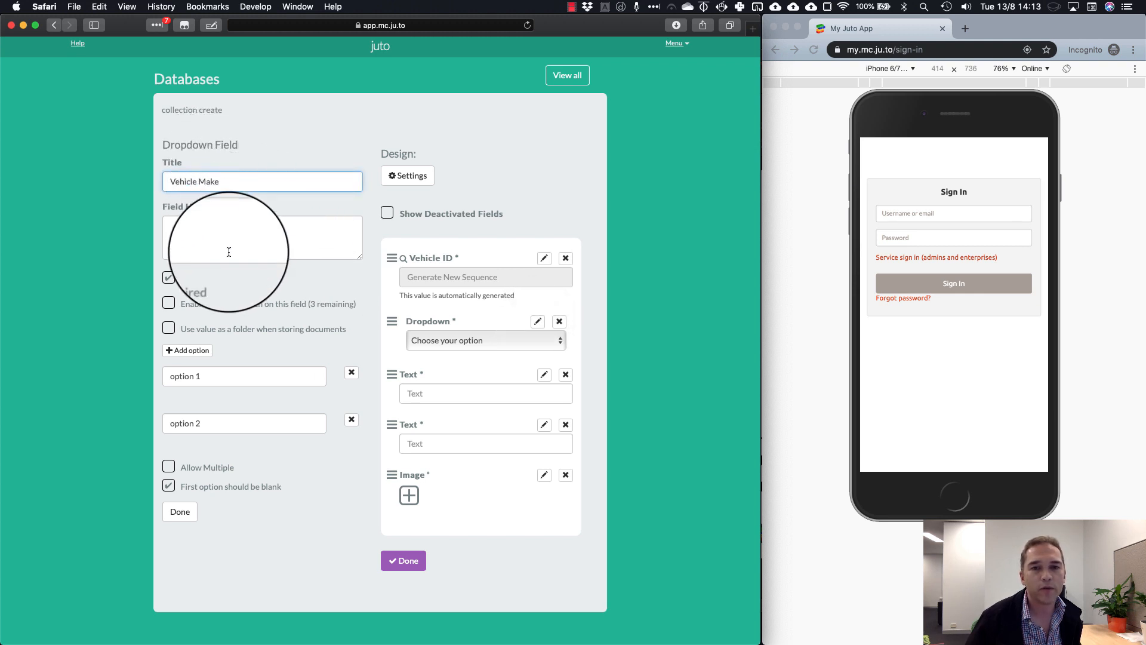
click(214, 307)
triple_click(216, 374)
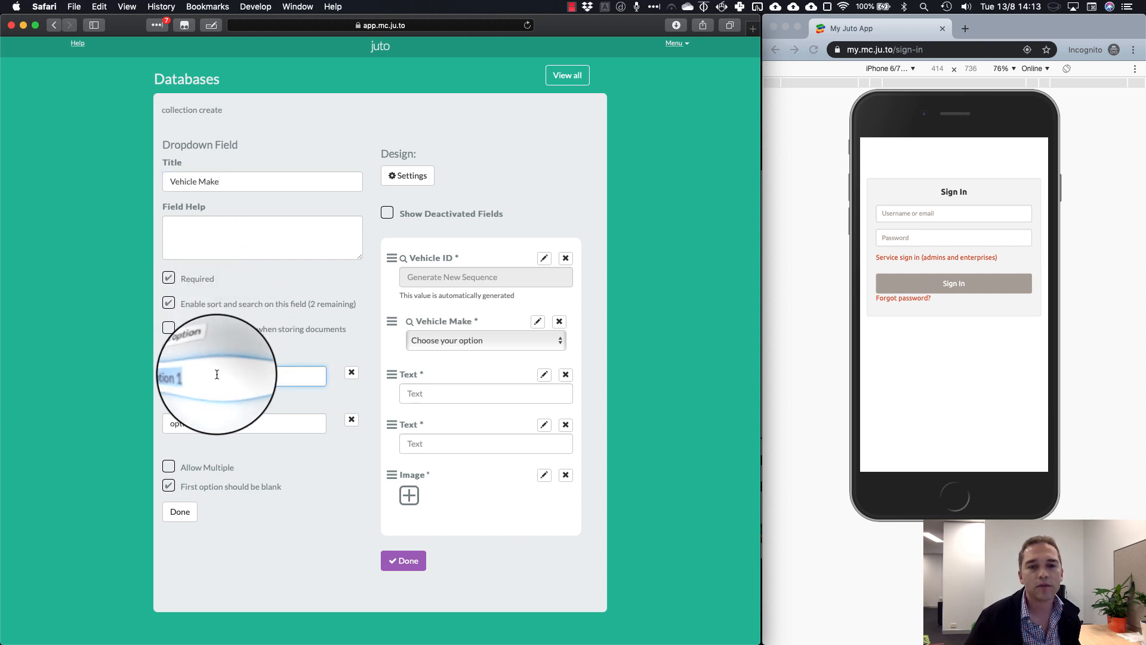
text(Fo)
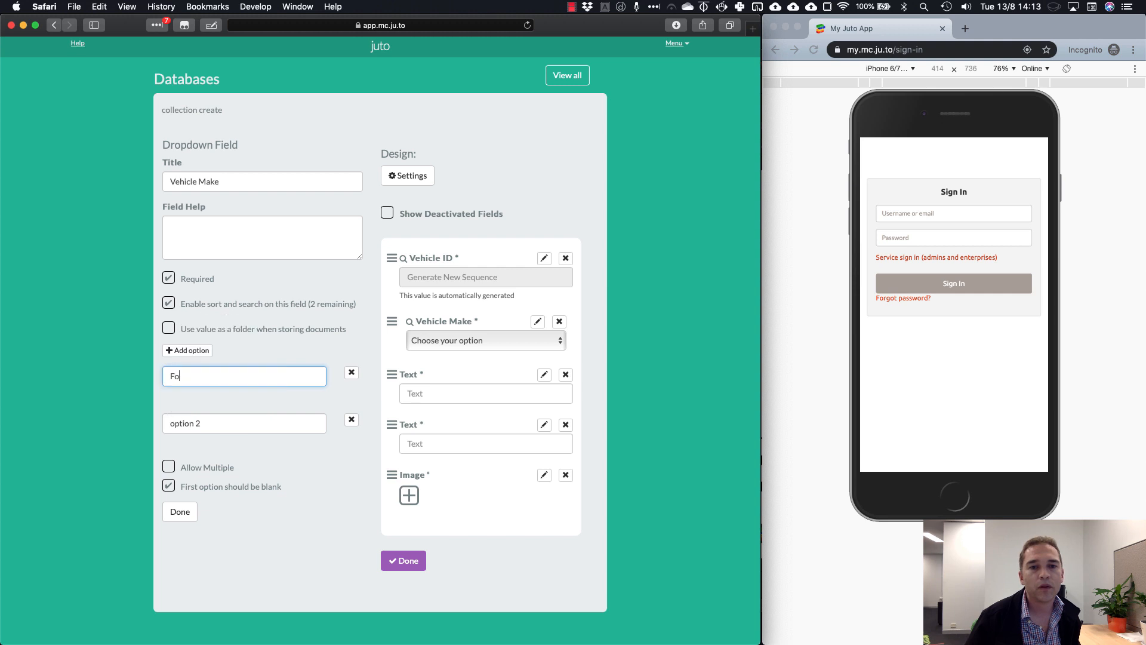
text(rd)
triple_click(201, 423)
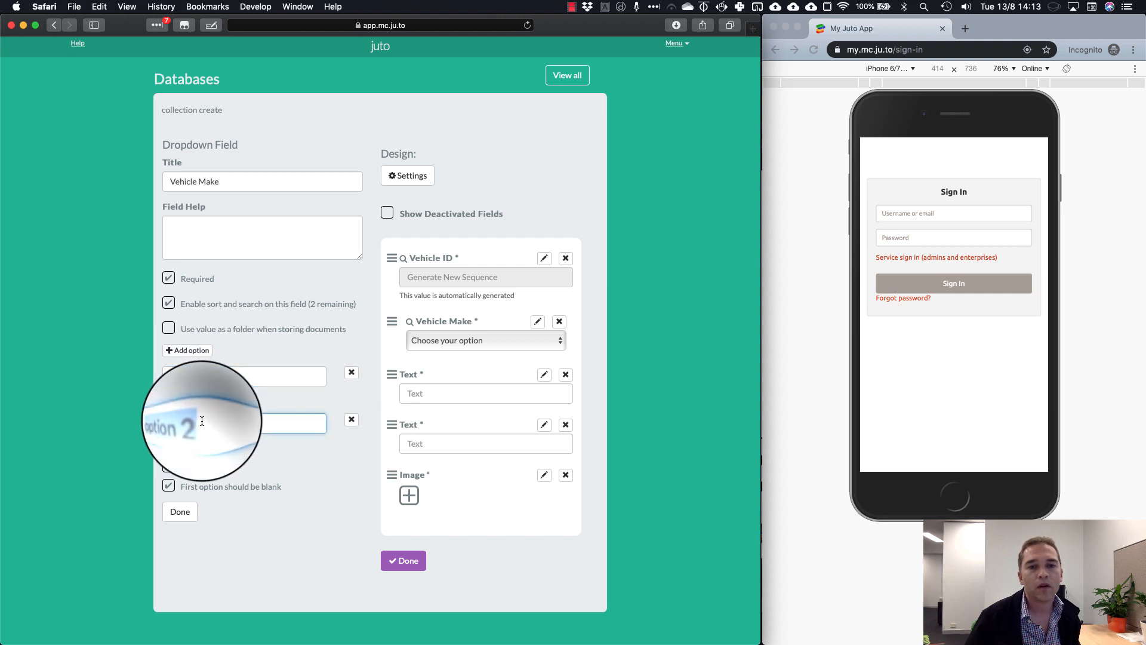
text(Toyota)
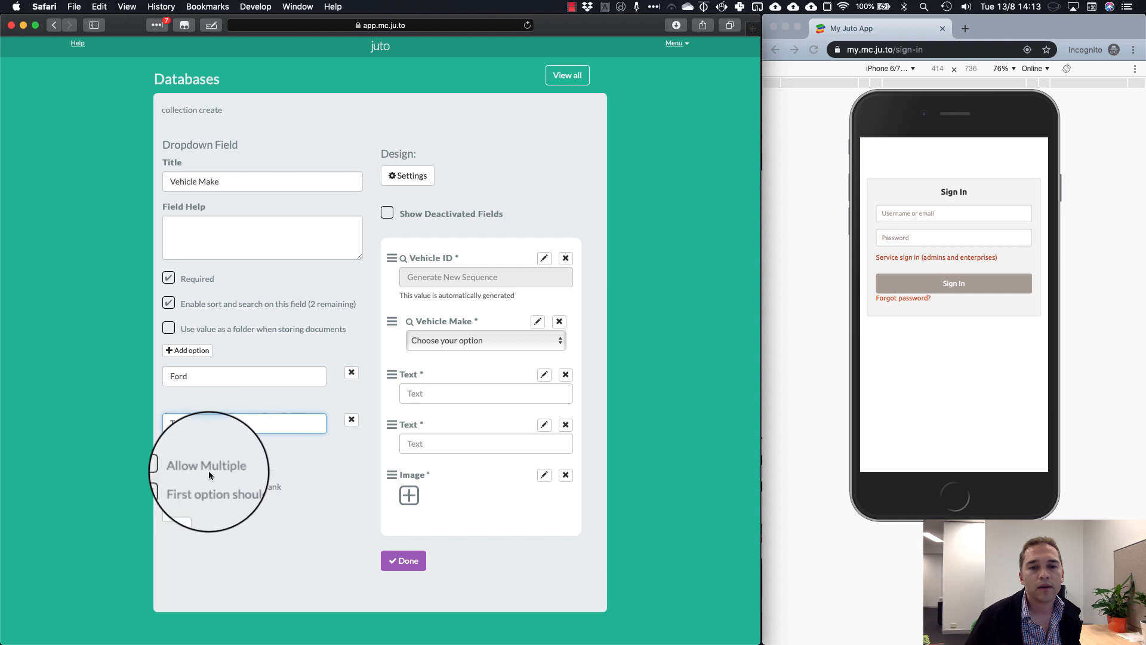
click(168, 328)
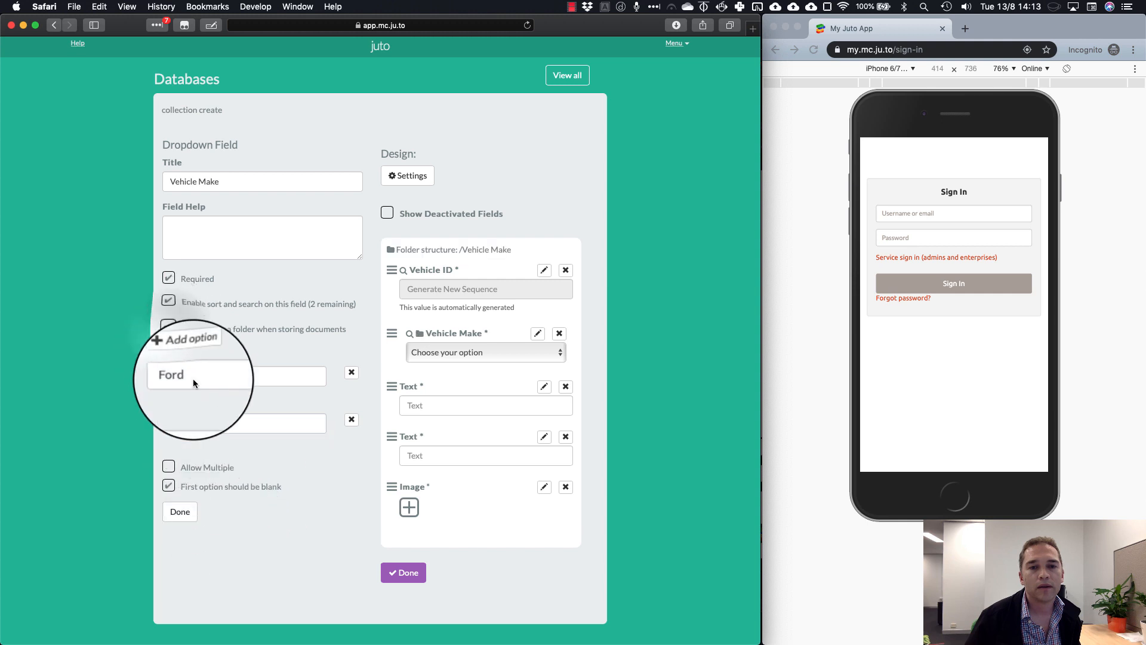
click(184, 512)
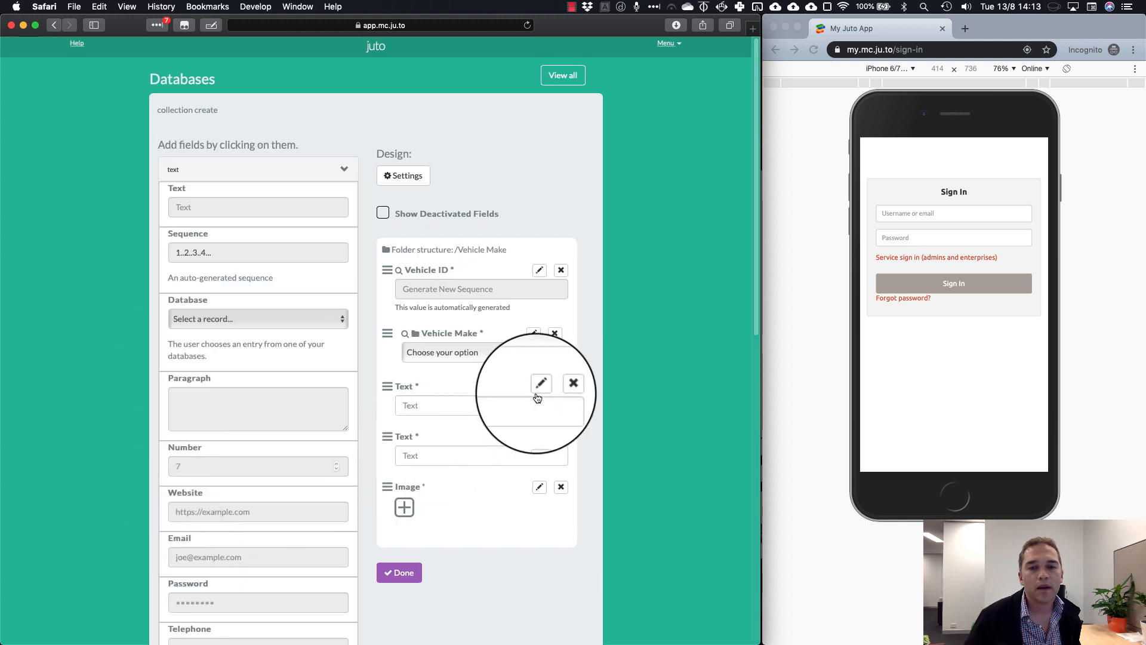
Title the first text field Vehicle Model and enable sort and search
click(541, 389)
double_click(228, 181)
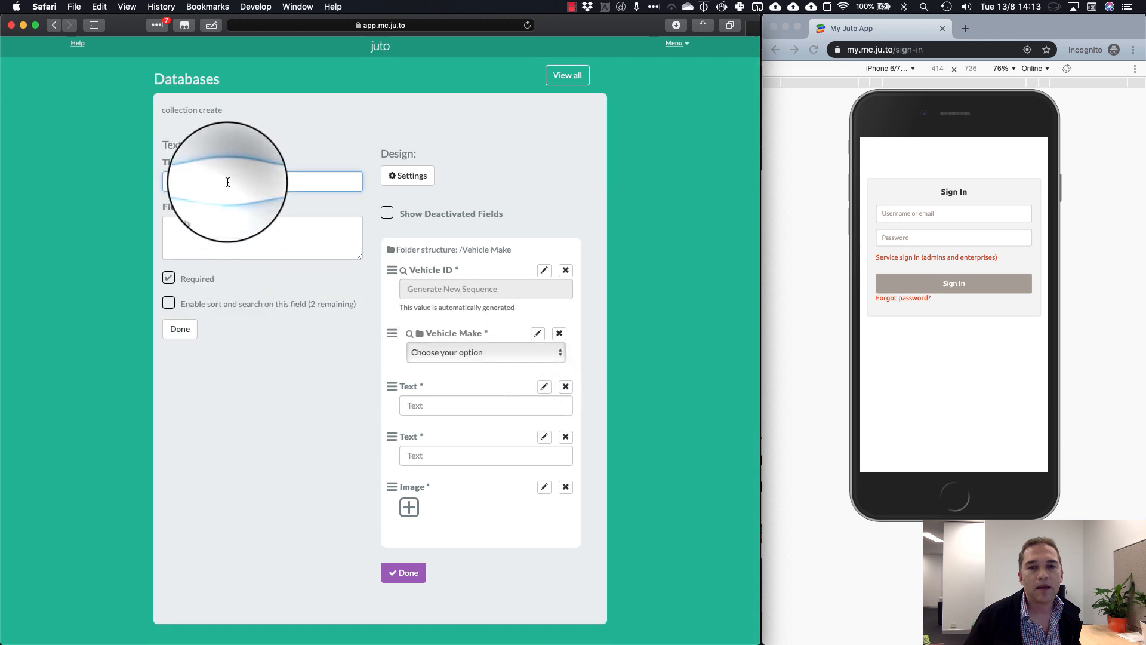
text(Vehicle Model)
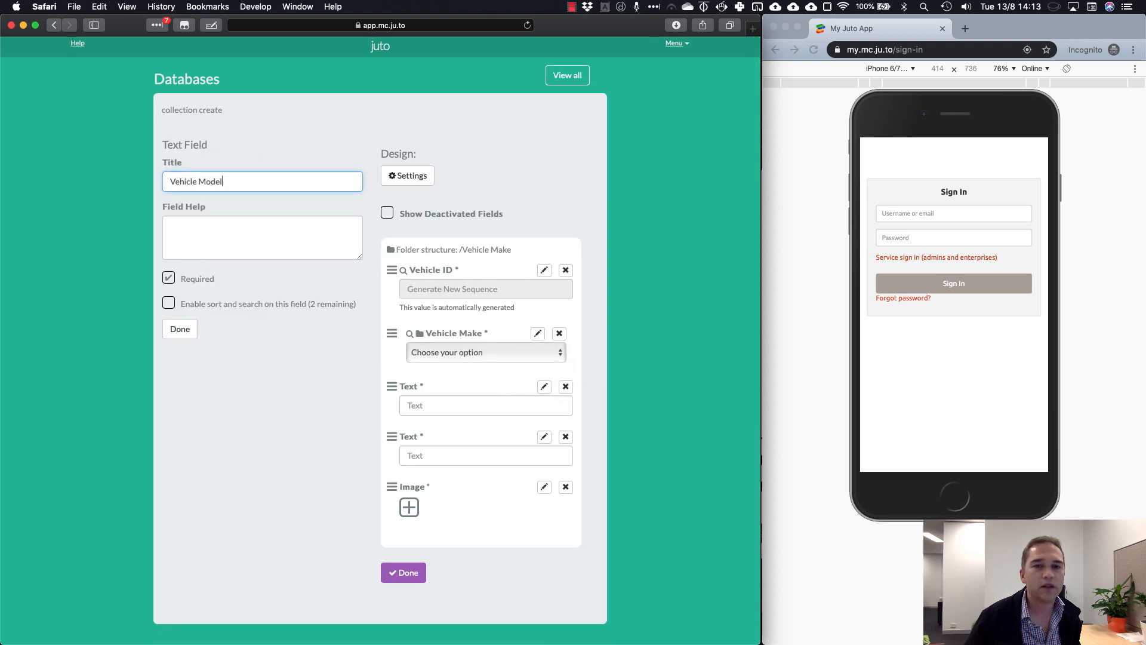
click(241, 311)
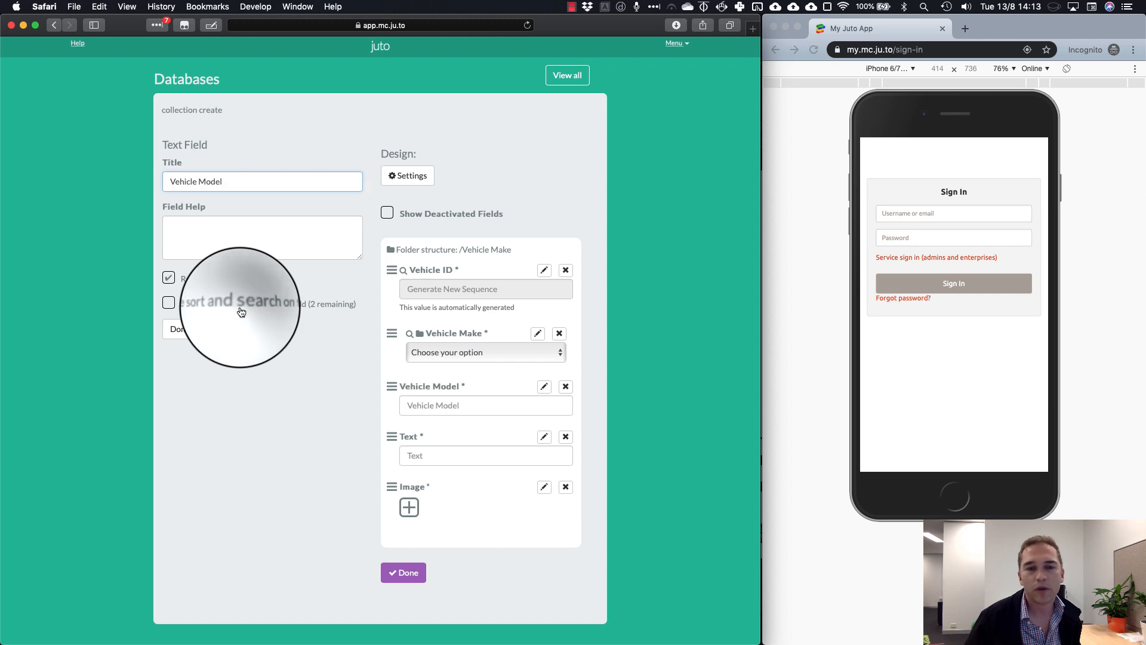
click(179, 330)
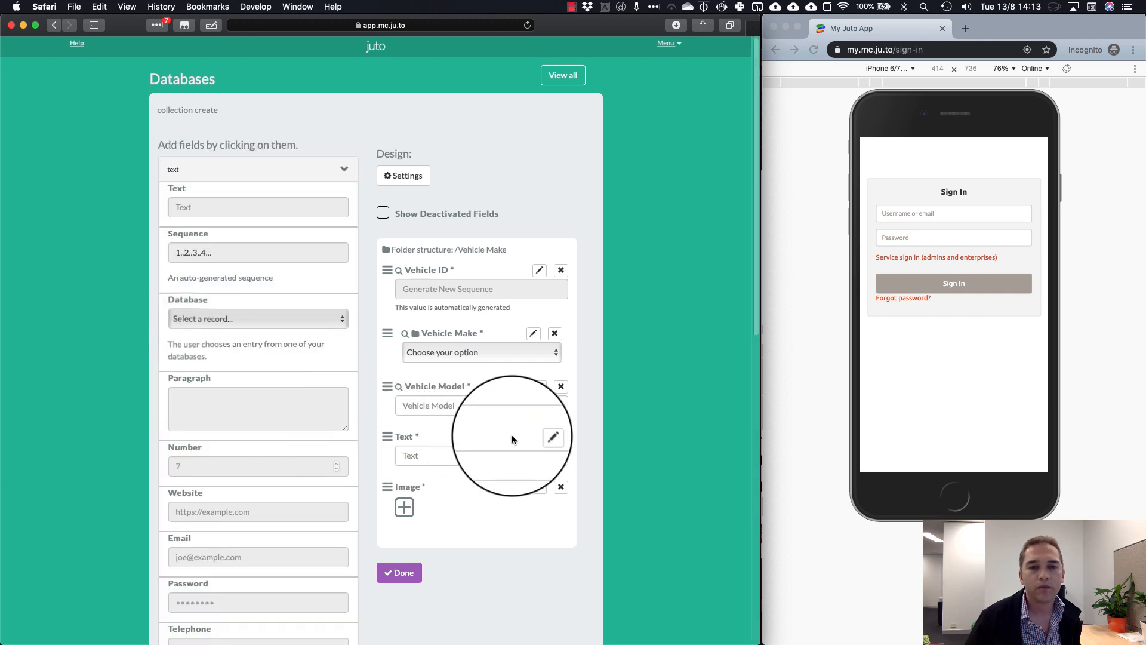
Retitle the second text field to Notes and make it not required
click(540, 438)
click(167, 277)
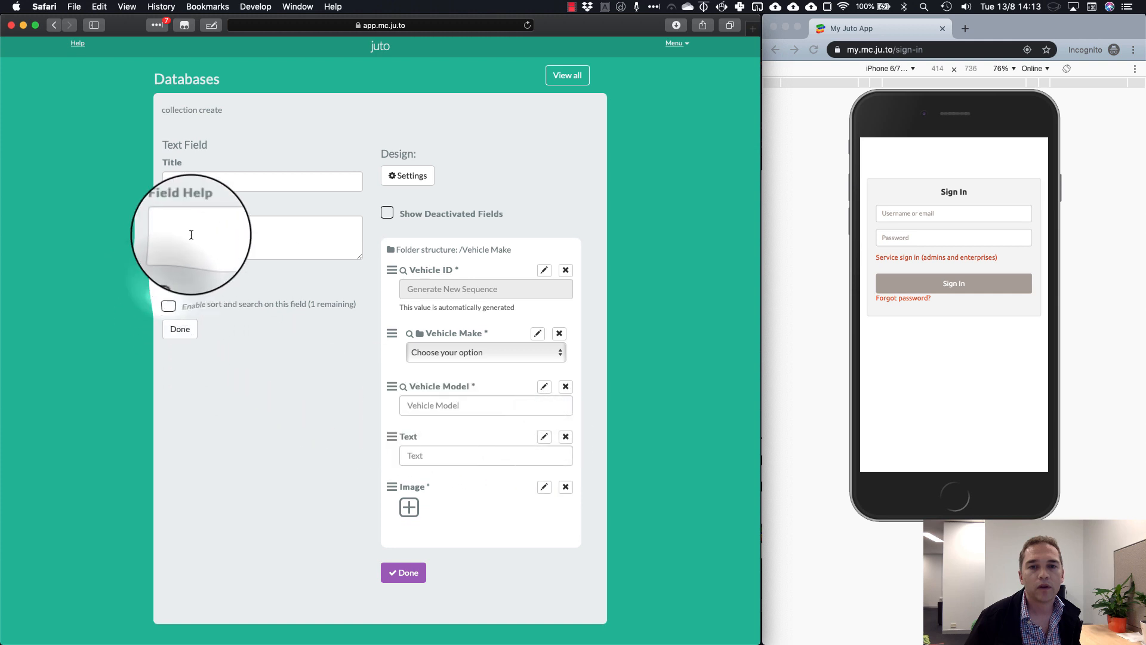
double_click(199, 185)
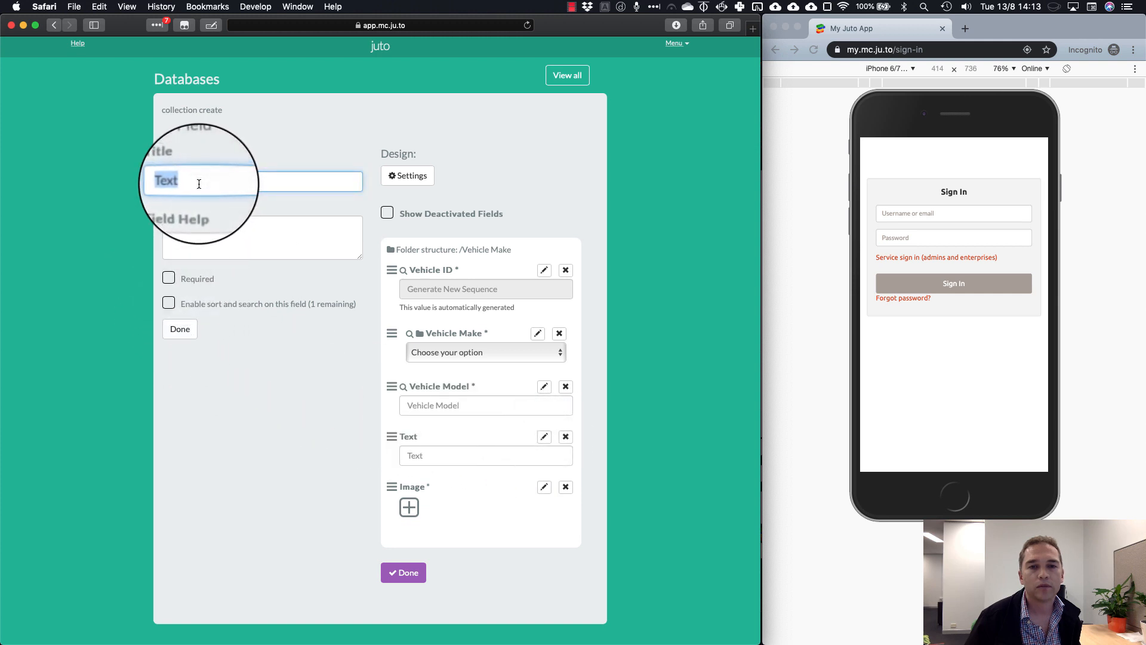
text(Notes)
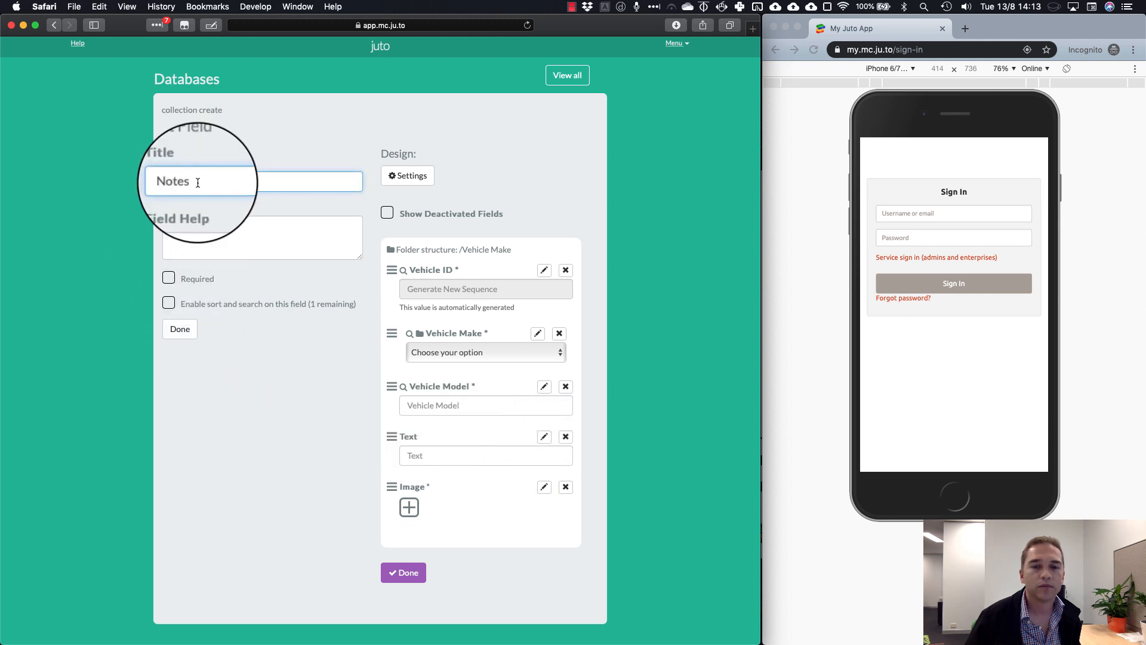
click(185, 337)
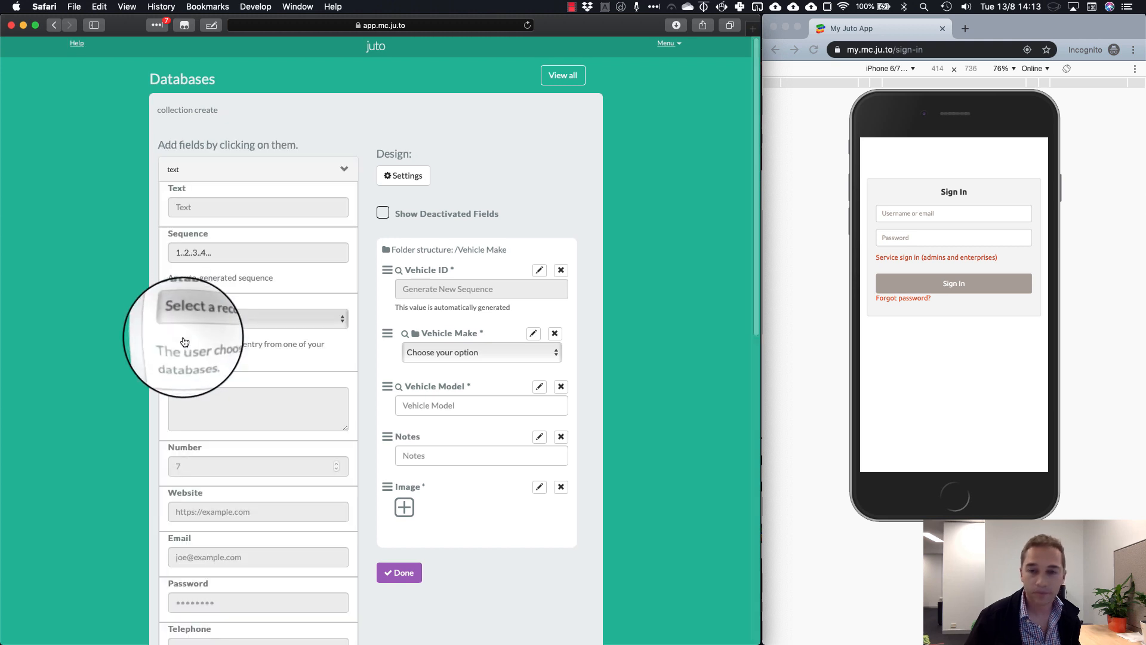
Retitle the Image field to Picture of Vehicle and make it optional
click(537, 488)
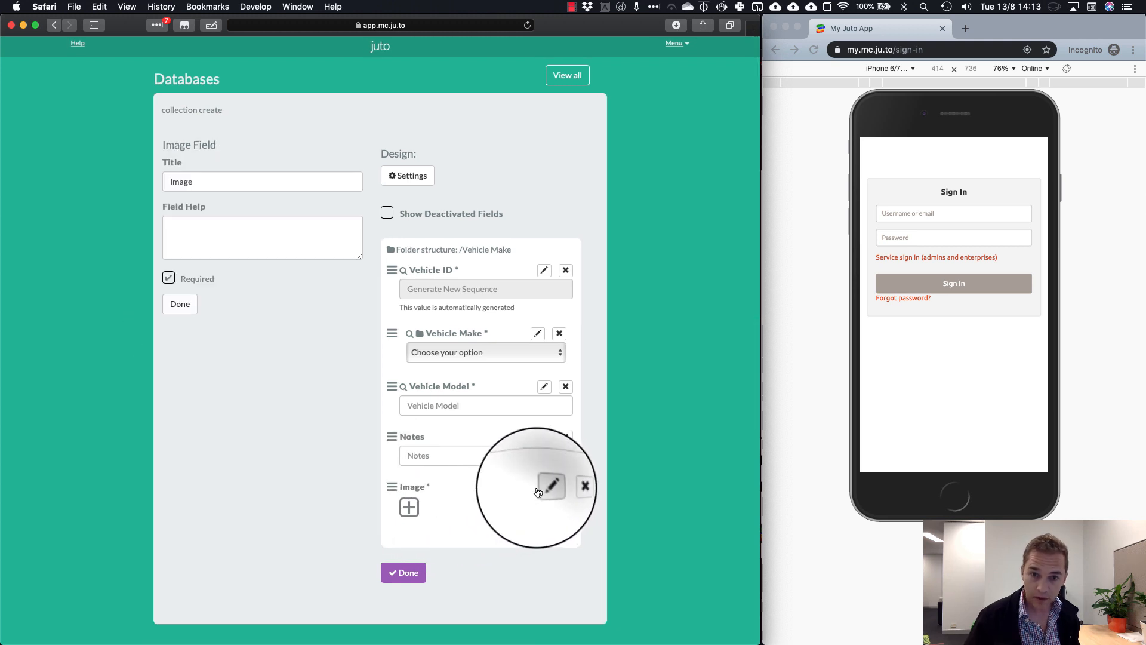
double_click(194, 181)
text(Picture of Vehicle)
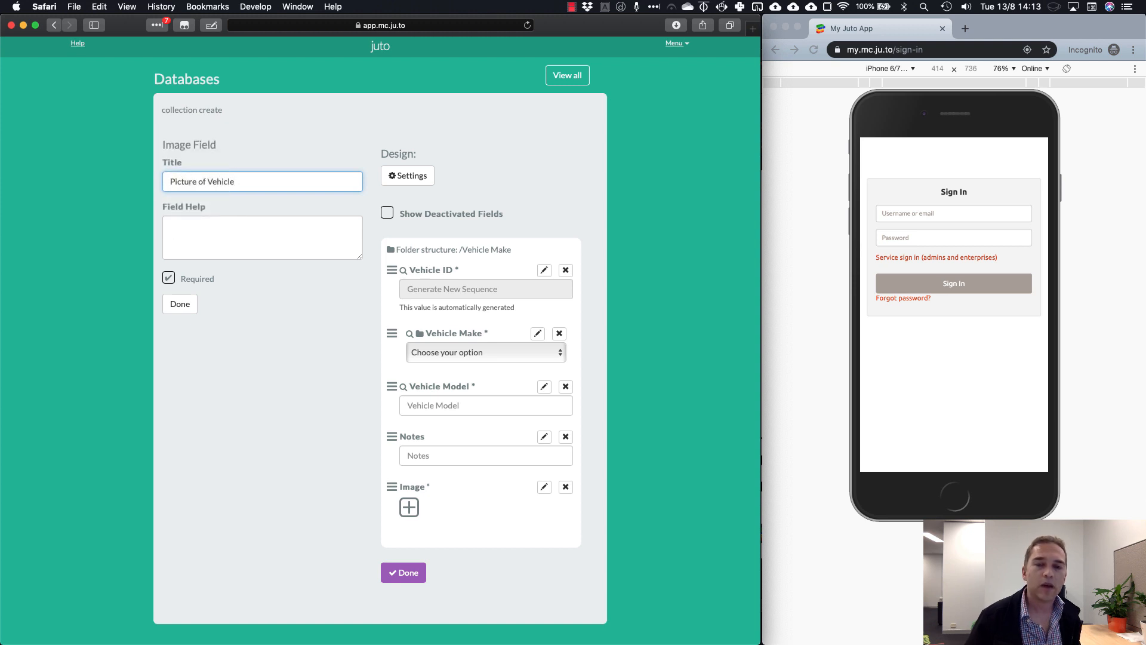
click(169, 278)
click(181, 304)
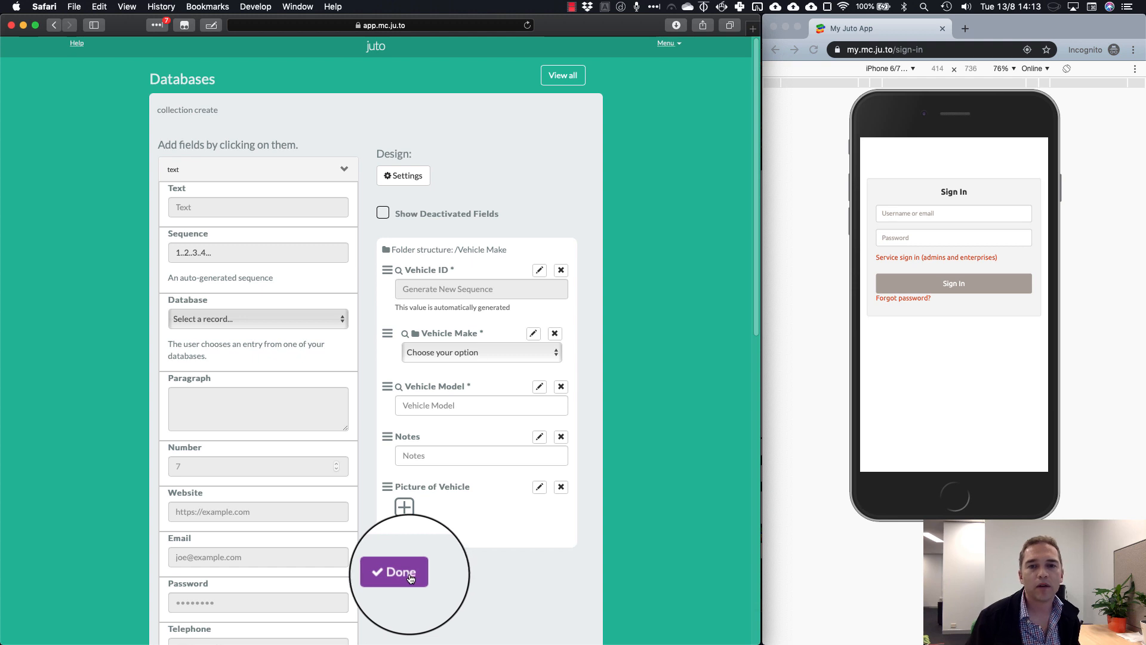
Set the form name and description to Vehicles DB
click(411, 178)
double_click(279, 171)
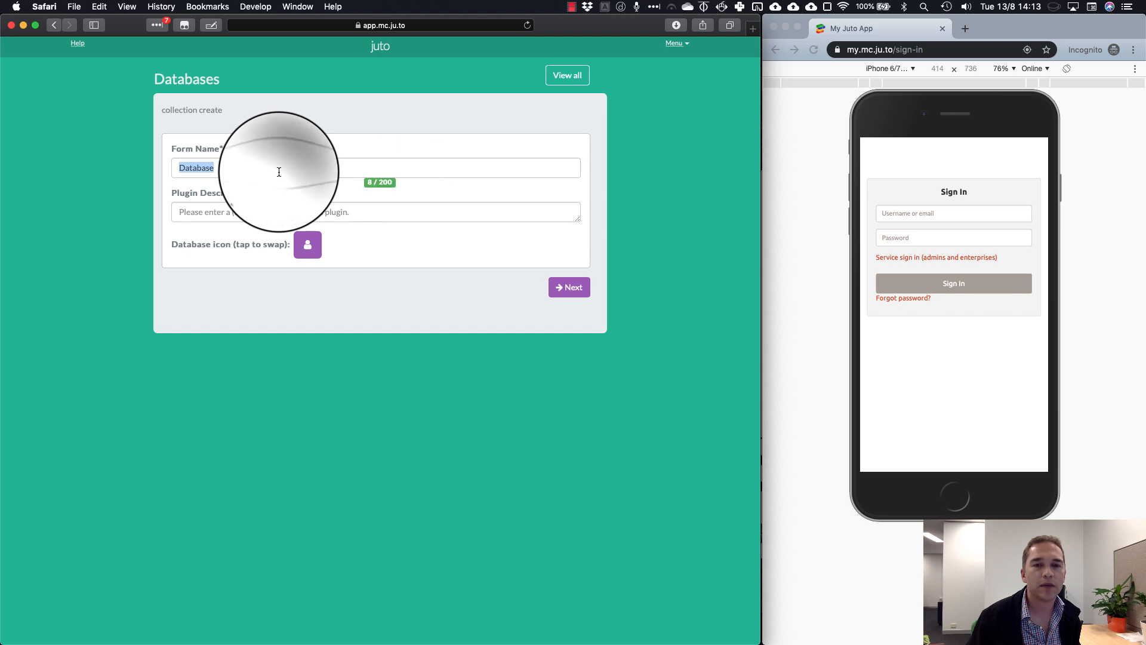
text(Vh)
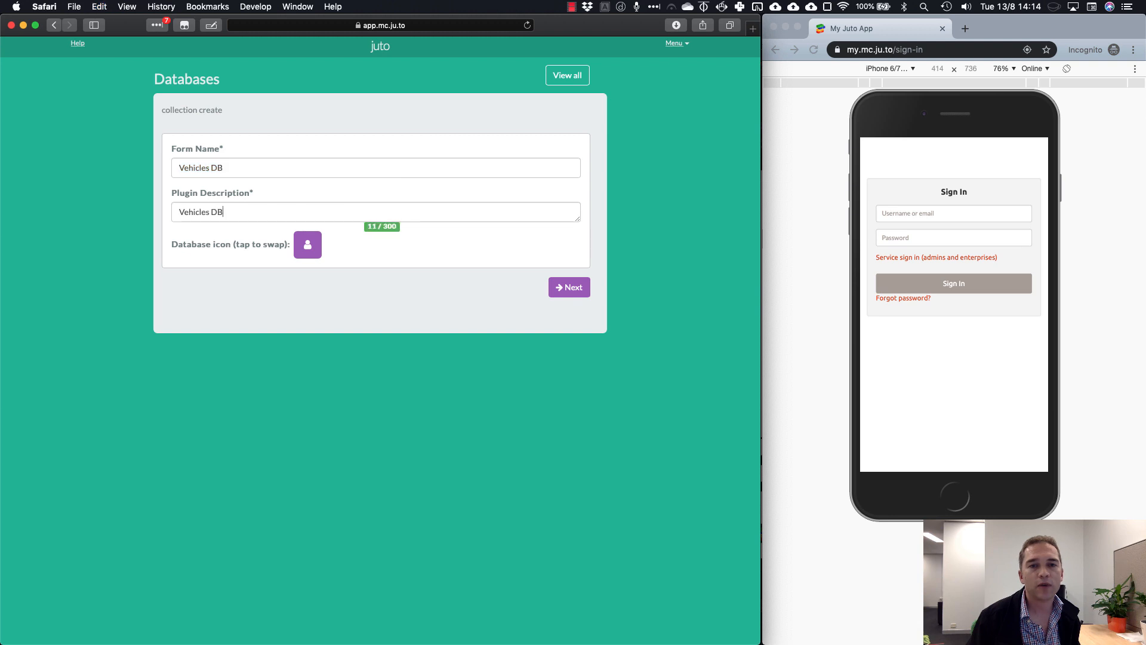
Search the icon library for 'car' and give the database the Car icon
click(307, 245)
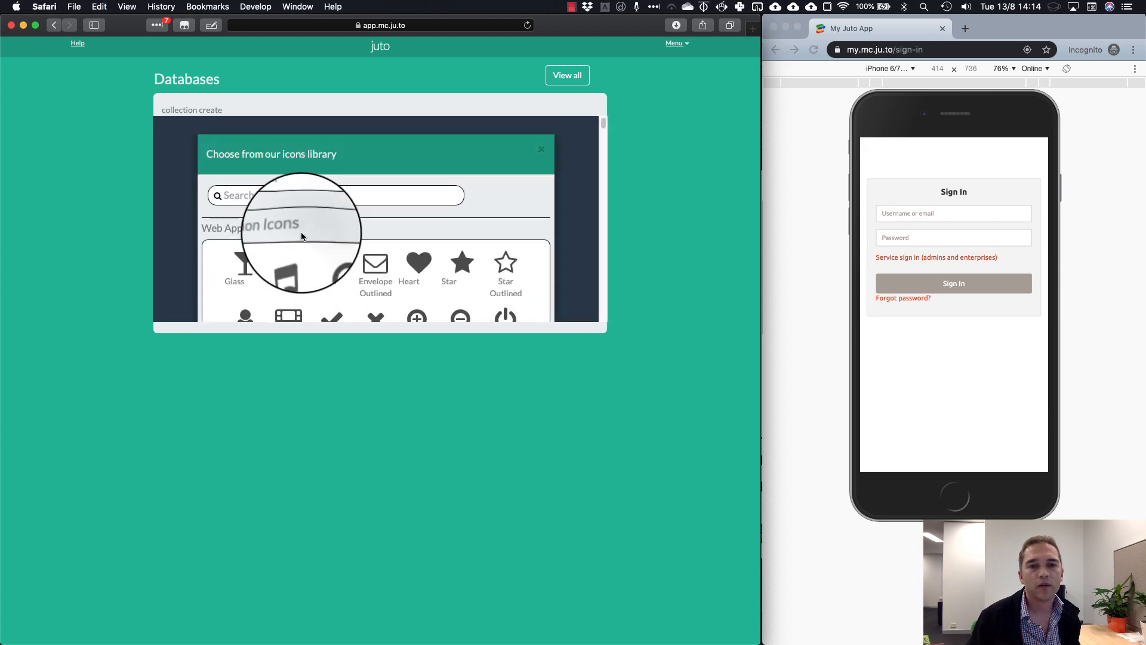
click(302, 195)
text(car)
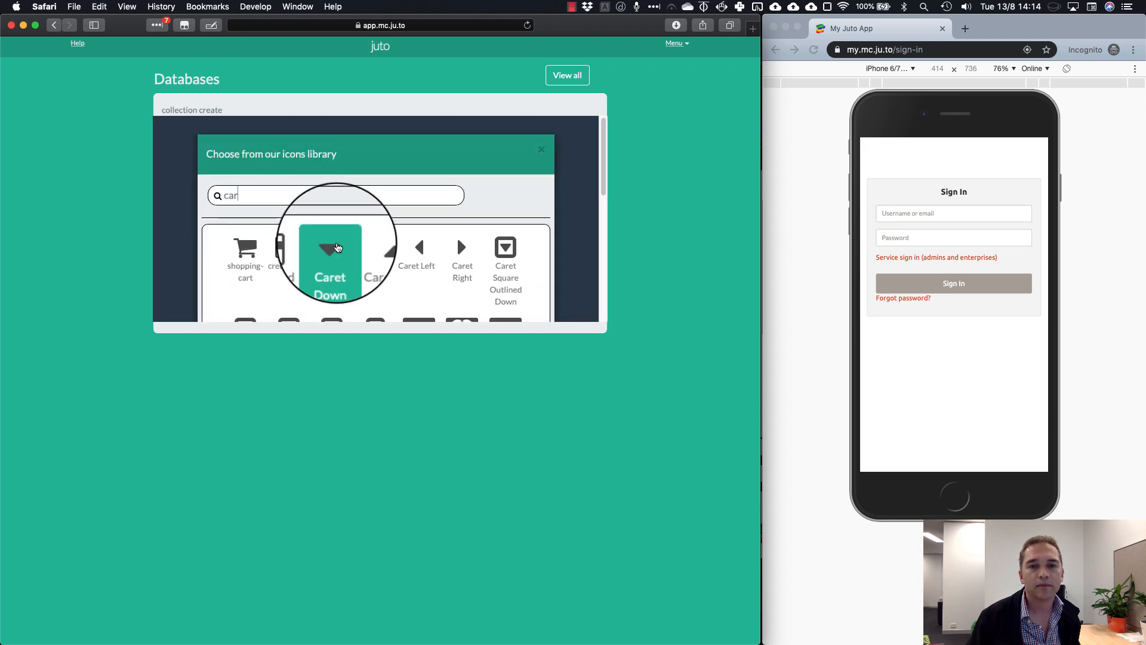
scroll(337, 247, down, 3)
click(385, 245)
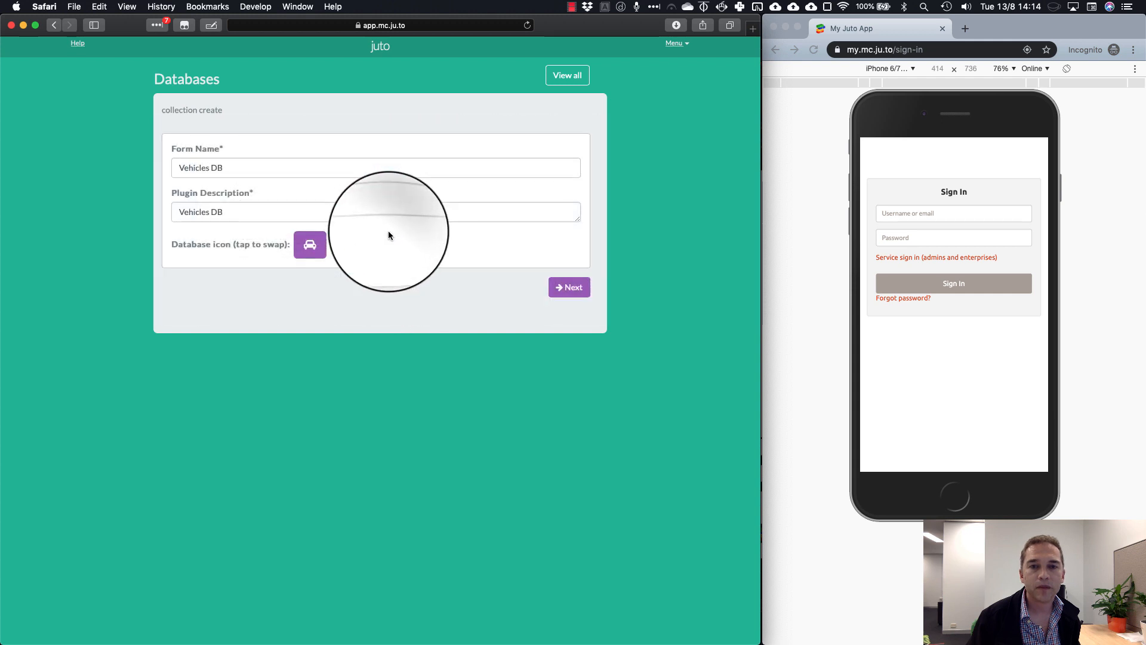
click(552, 289)
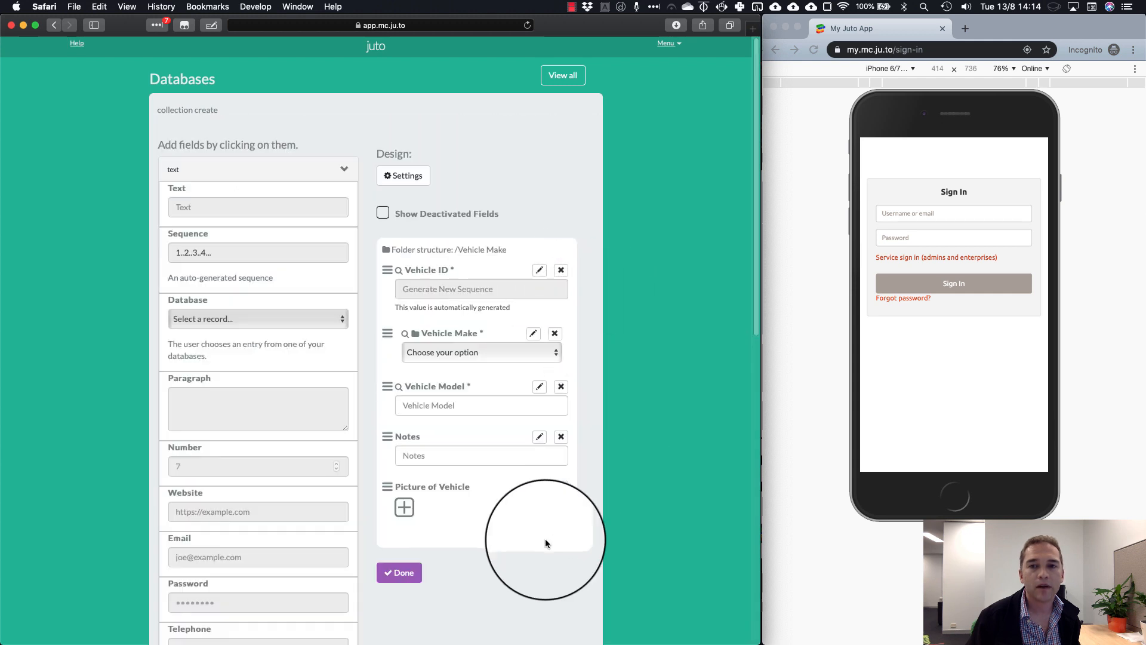
Sign in to the Demo Co Mobile preview with the account username and password
click(926, 215)
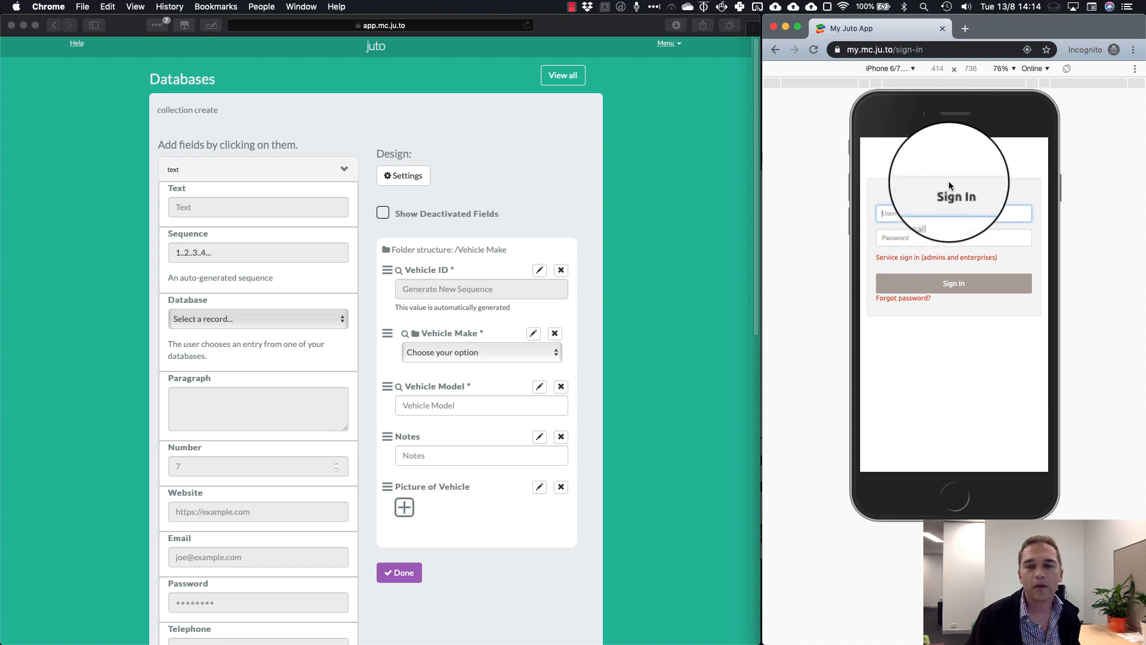
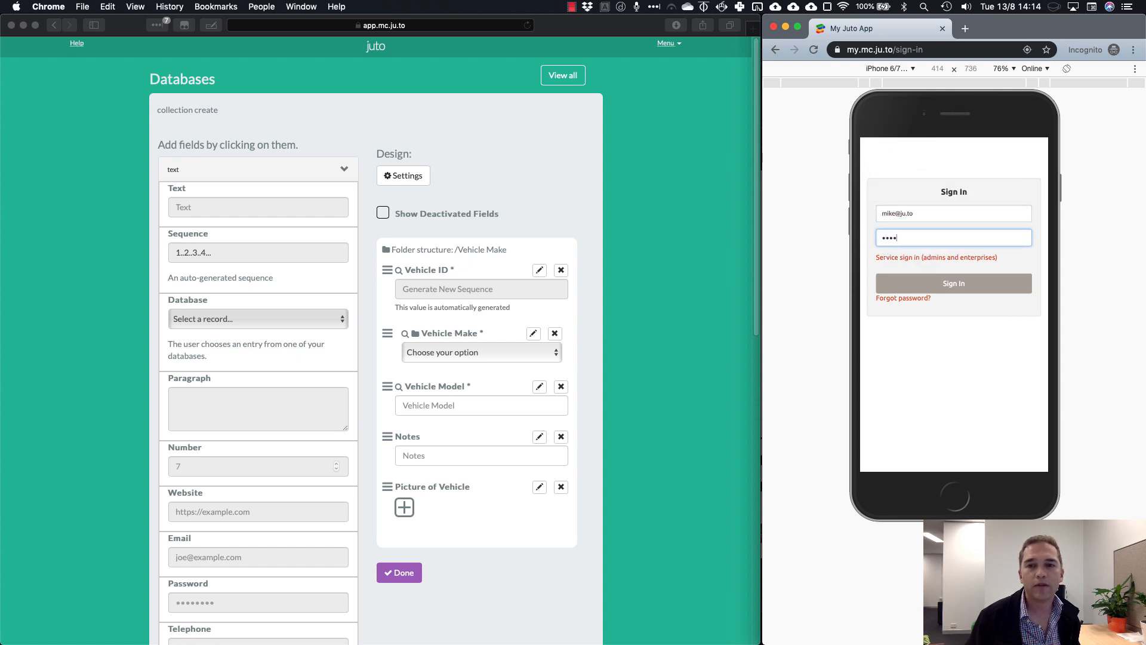
click(960, 284)
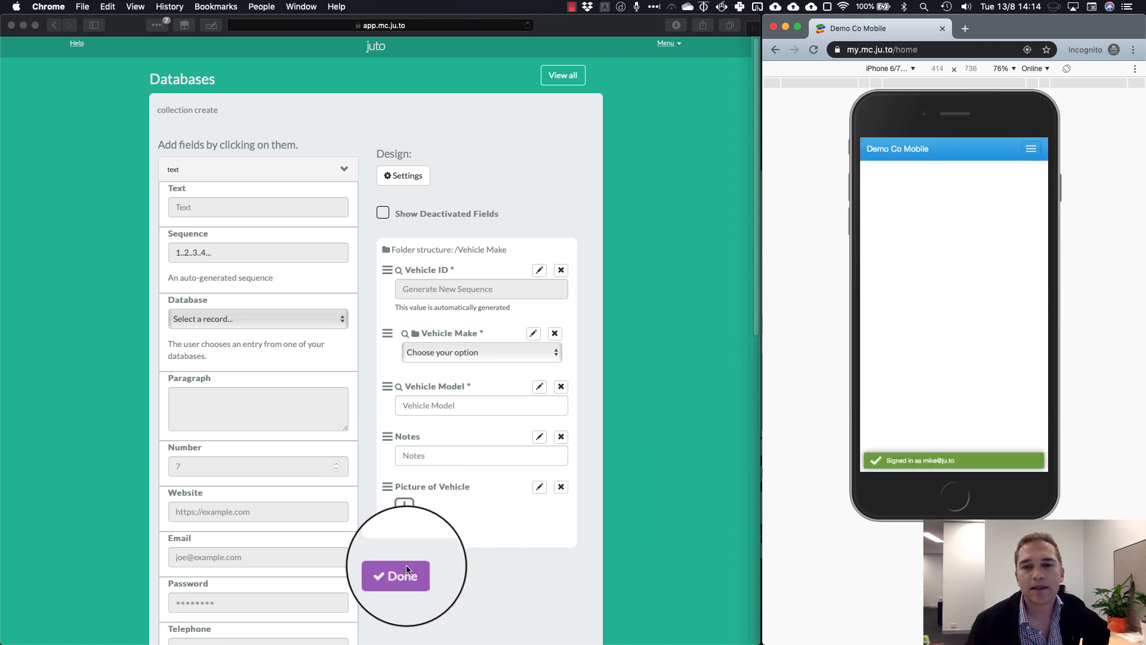
Finish the Vehicles DB design and confirm publishing it to the app
click(394, 578)
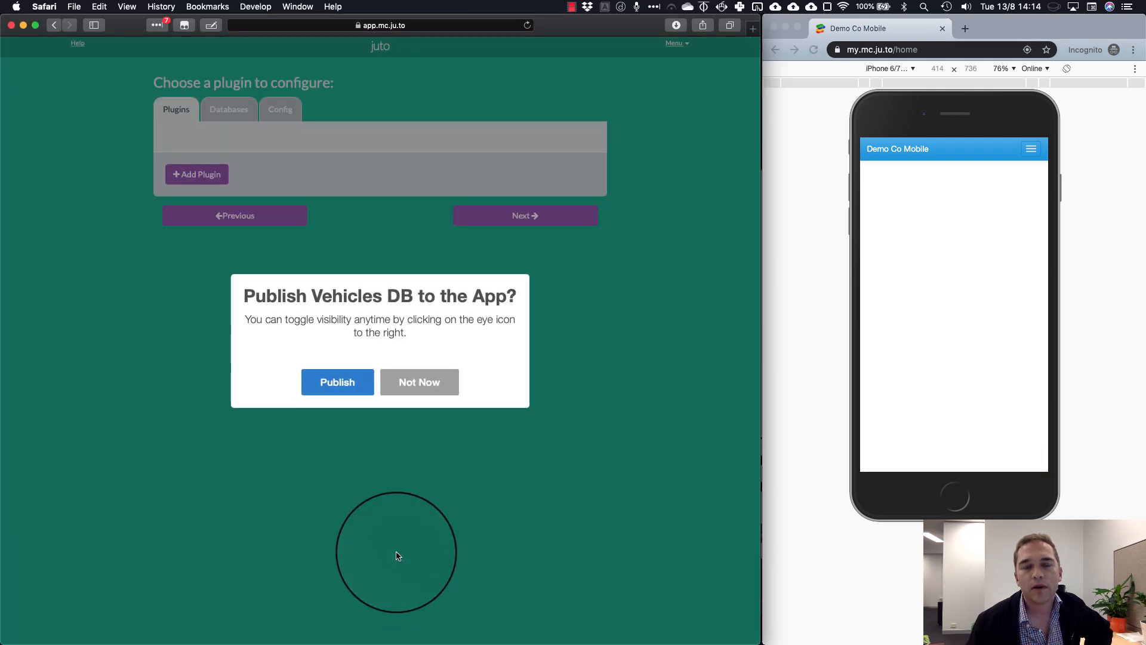
click(339, 383)
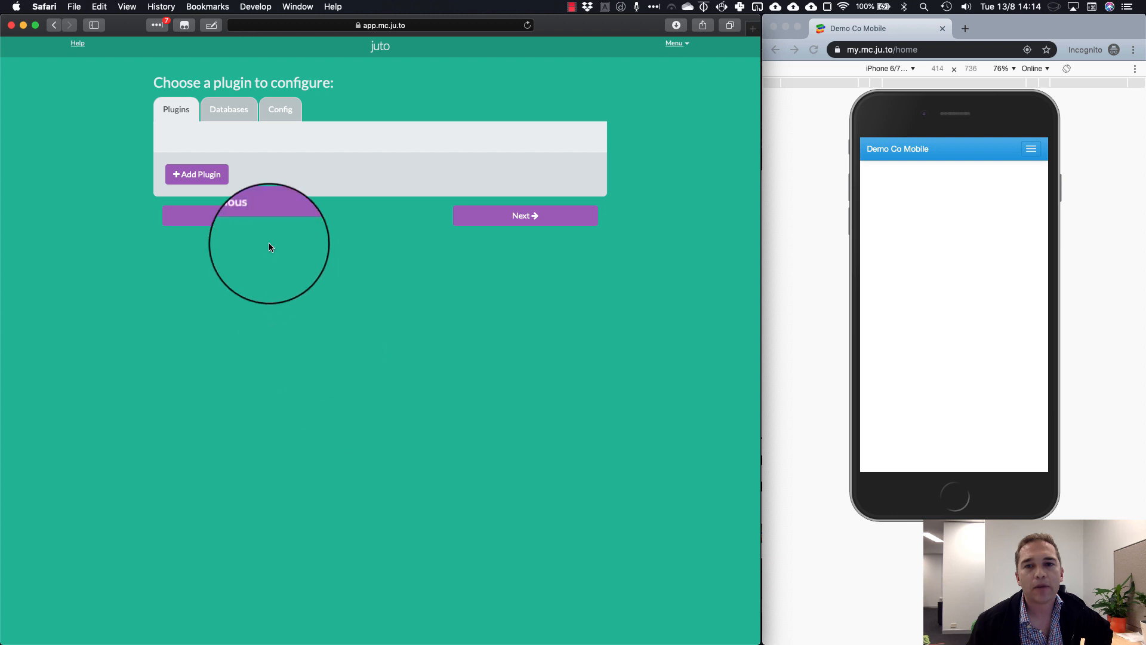
Hide and republish Vehicles DB on the Databases tab, then open its entries table
click(231, 112)
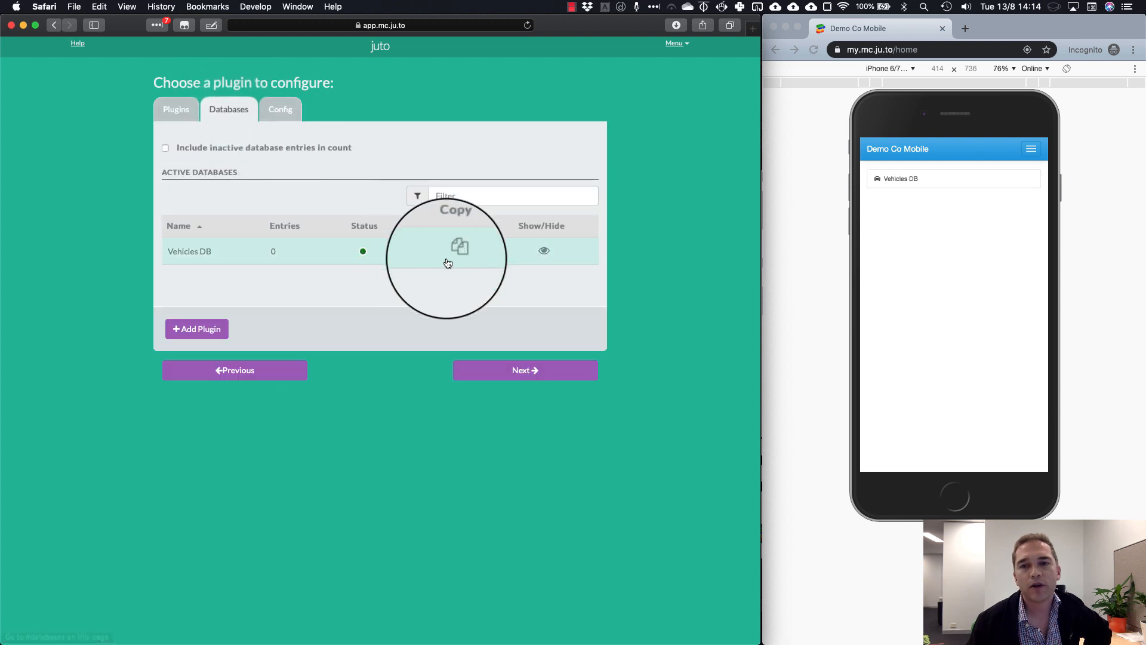
click(545, 254)
click(340, 385)
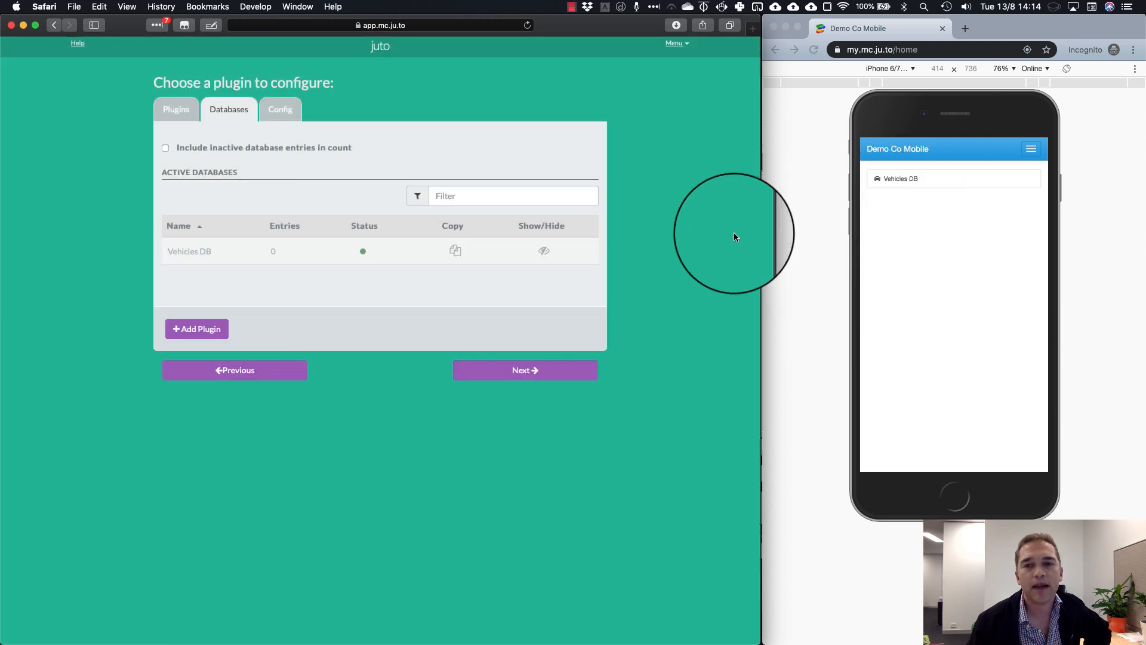
click(545, 253)
click(344, 375)
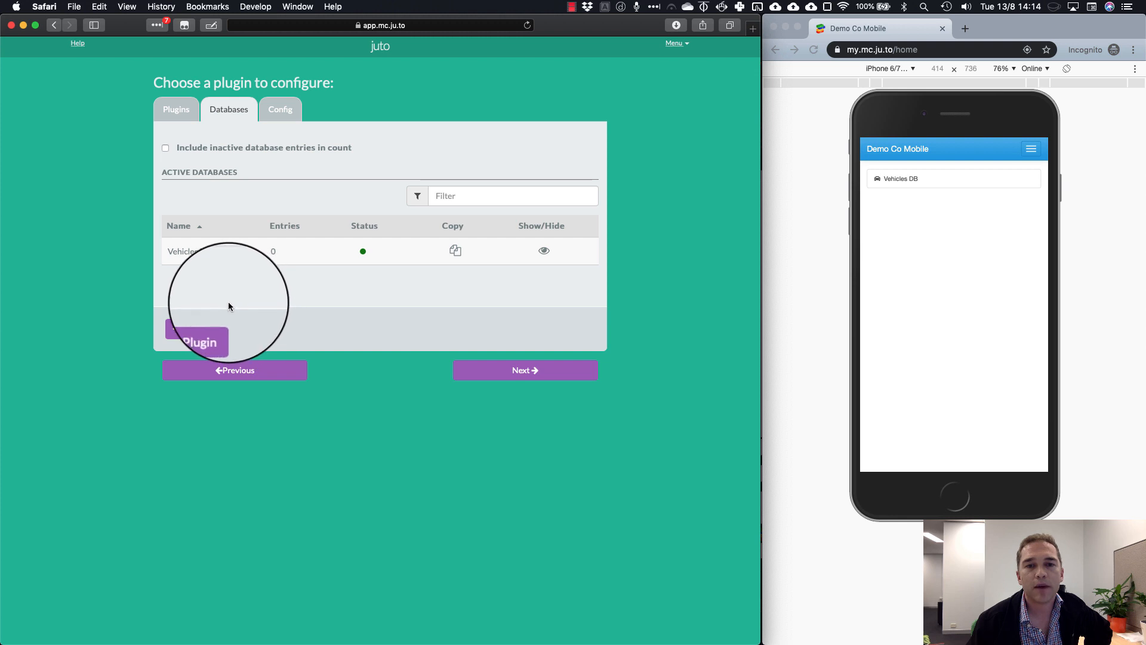
click(224, 255)
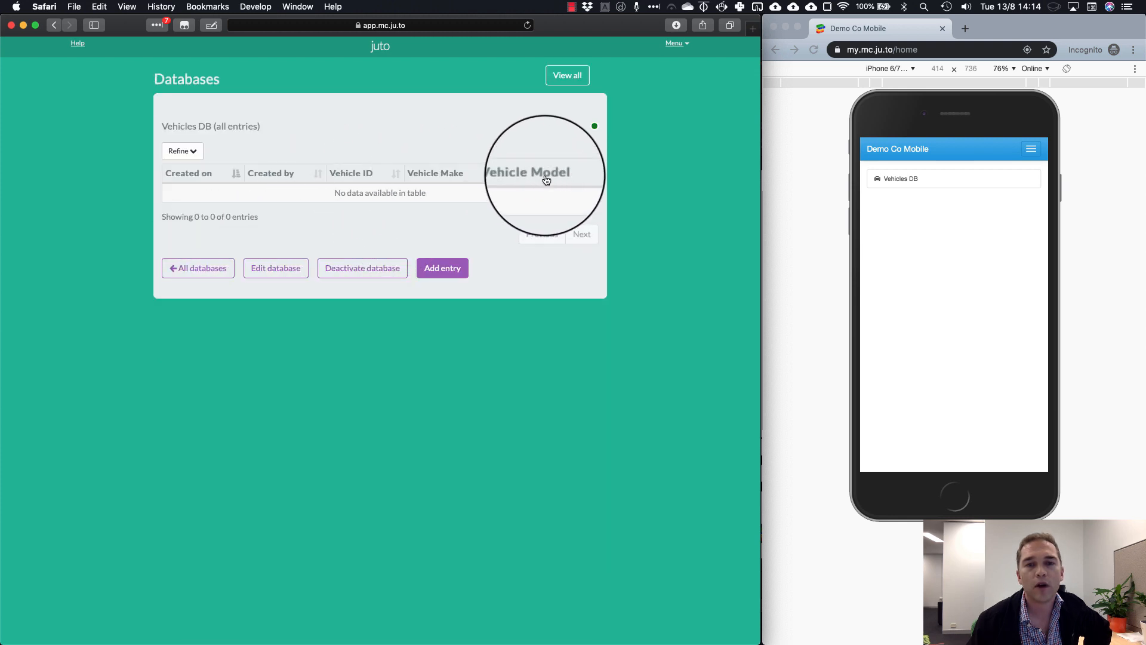
Start a new entry with make Ford, model Focus and the note 'Great Car'
click(453, 268)
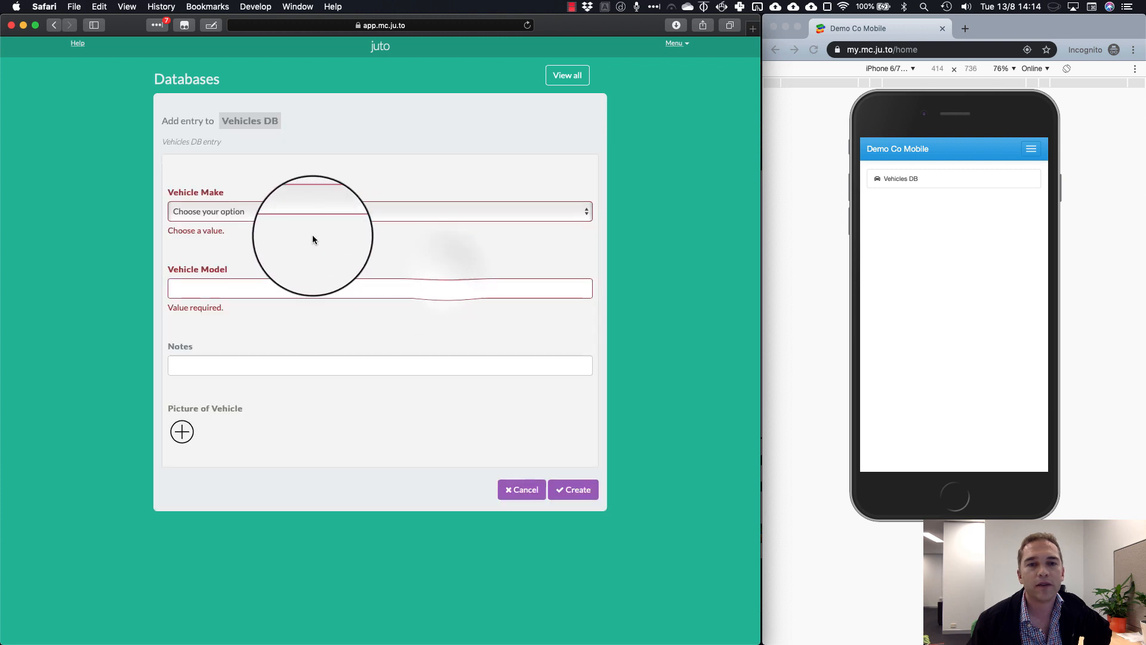
click(307, 216)
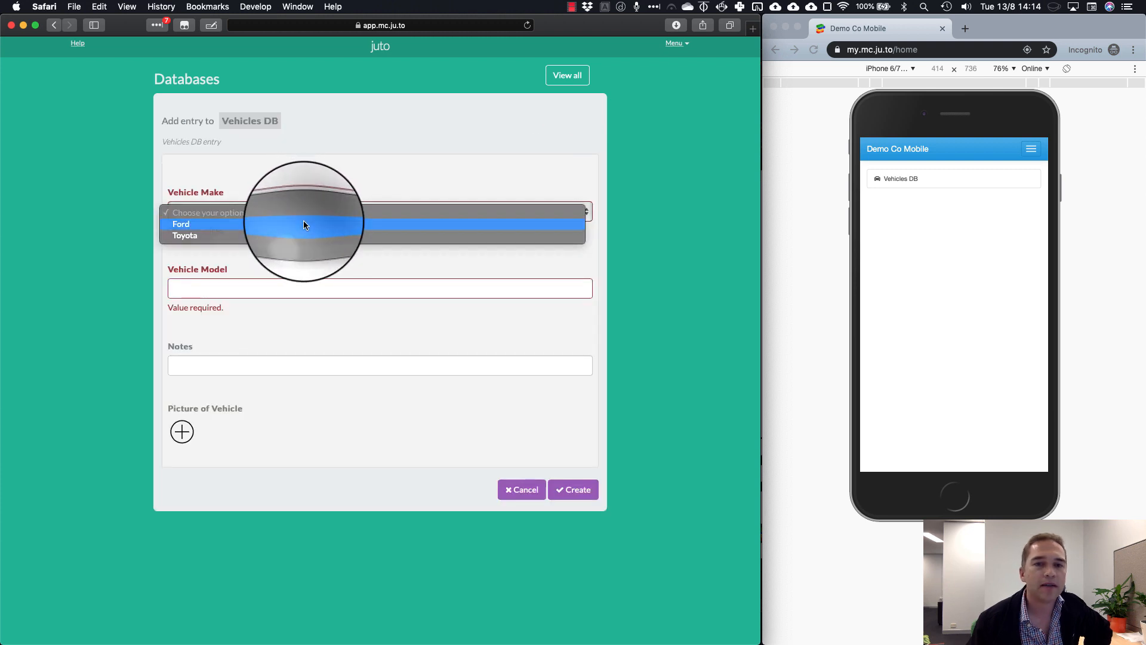
click(304, 221)
click(288, 274)
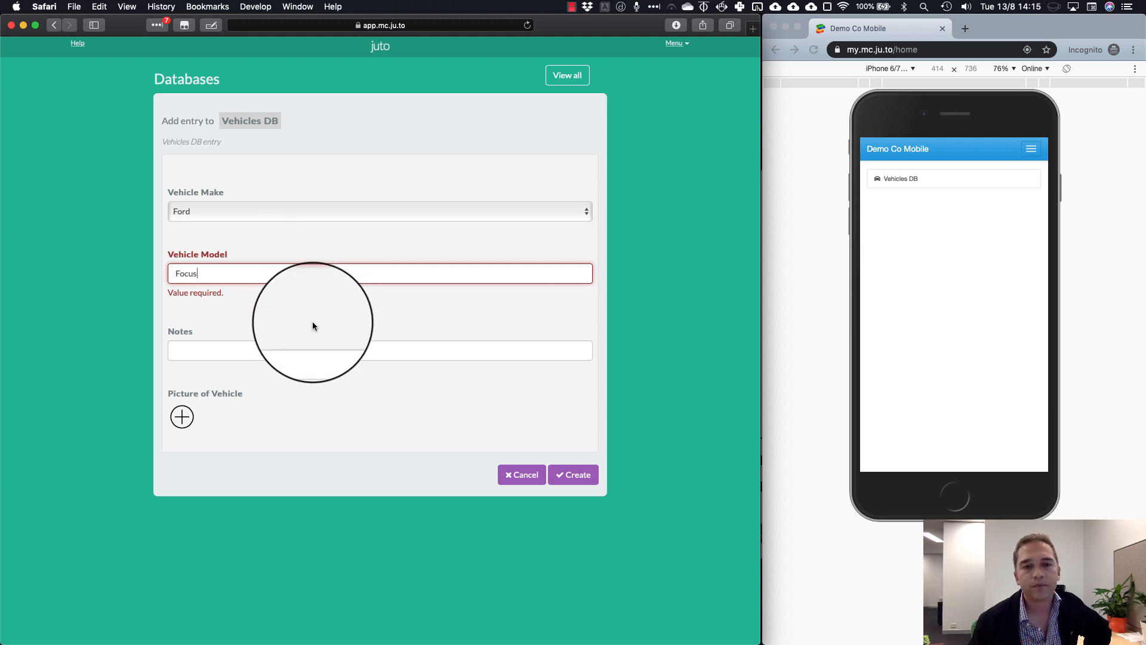
click(303, 352)
text(Great Car)
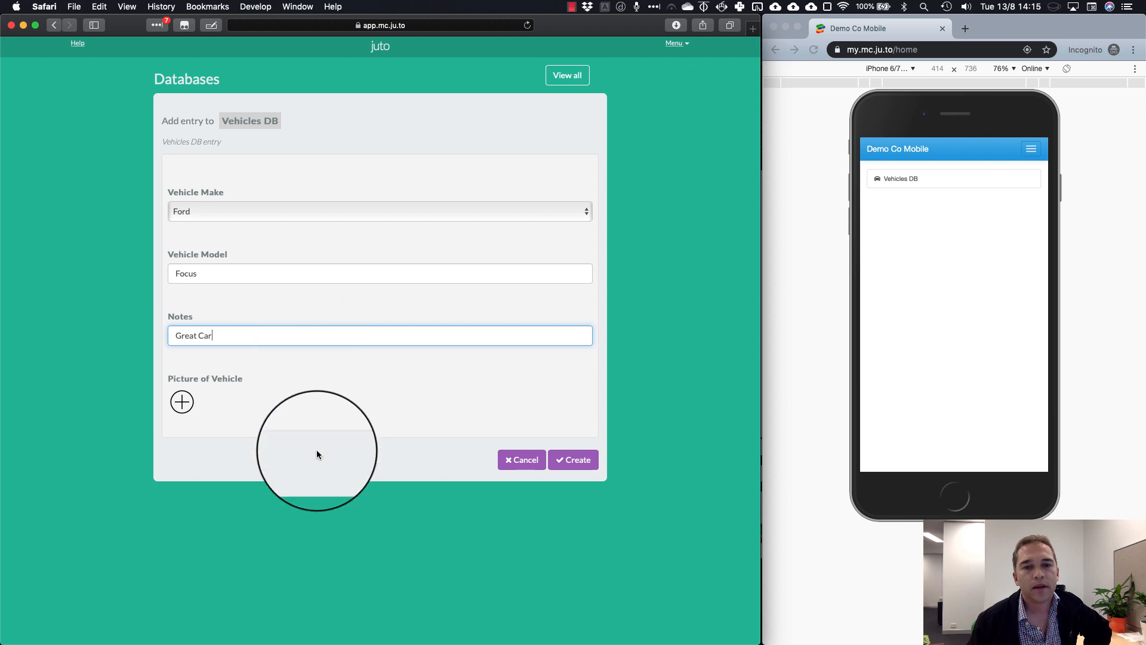
click(303, 370)
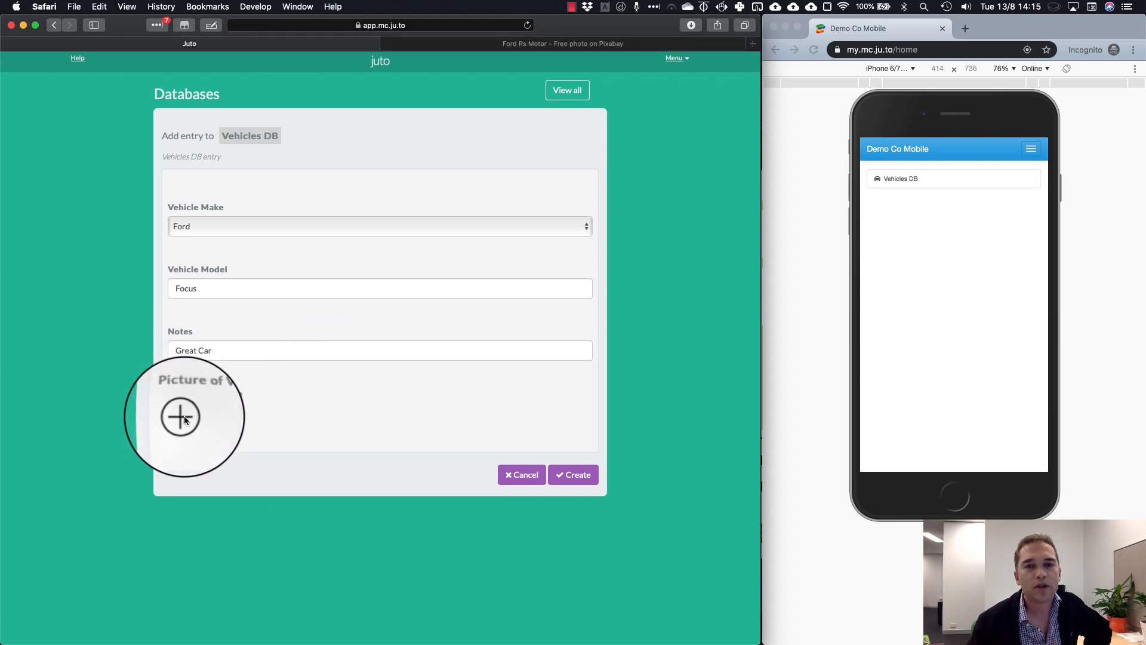
Attach the Ford photo from Downloads as the vehicle picture and create the entry
click(184, 415)
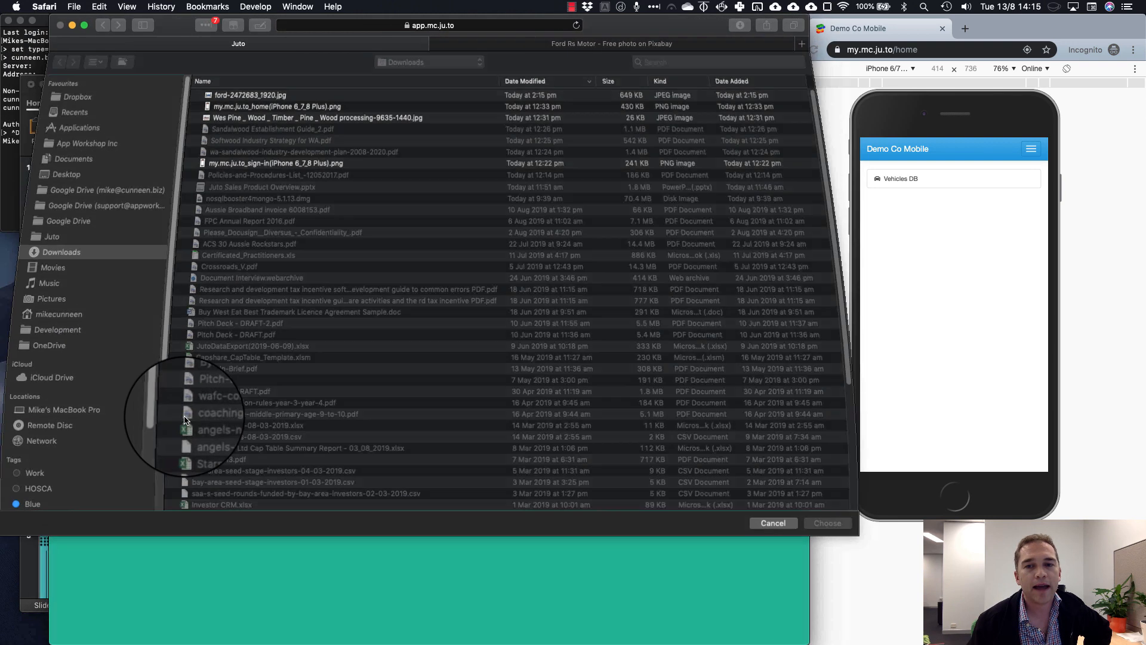
click(221, 99)
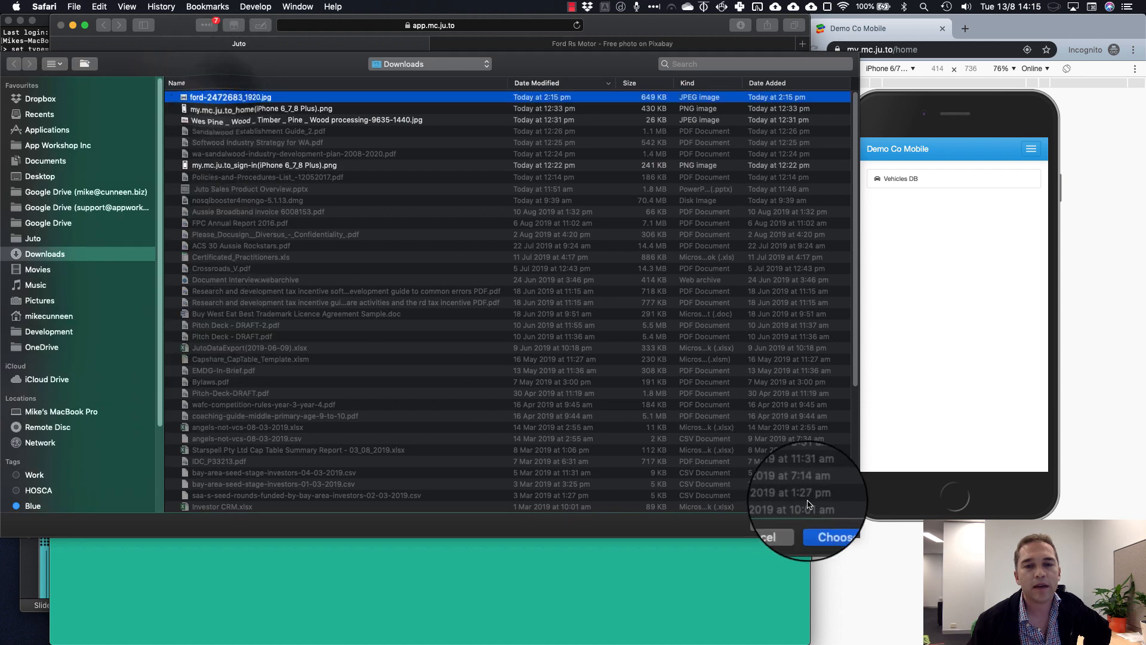
click(828, 525)
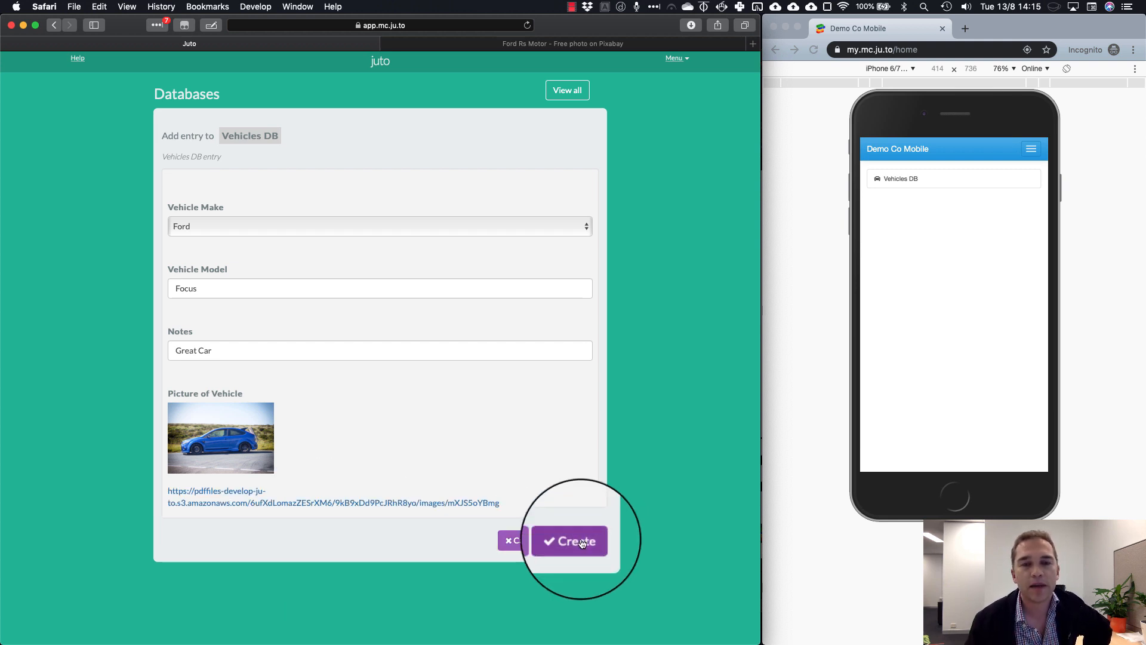
click(582, 543)
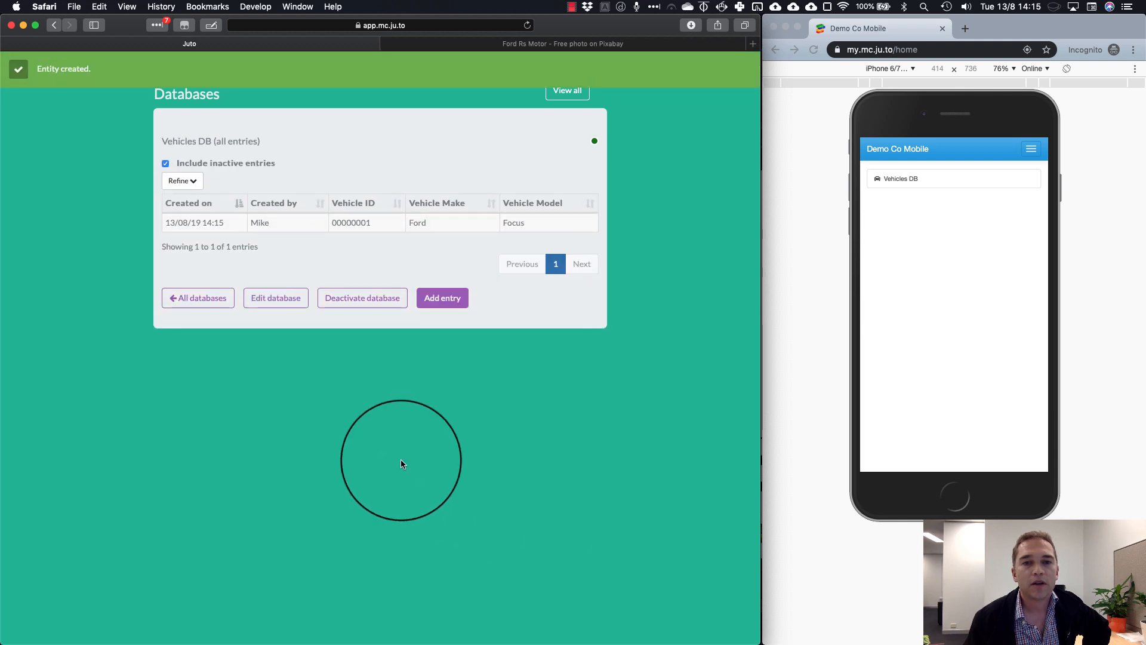
Create a Toyota Corolla entry with notes in Vehicles DB
click(442, 298)
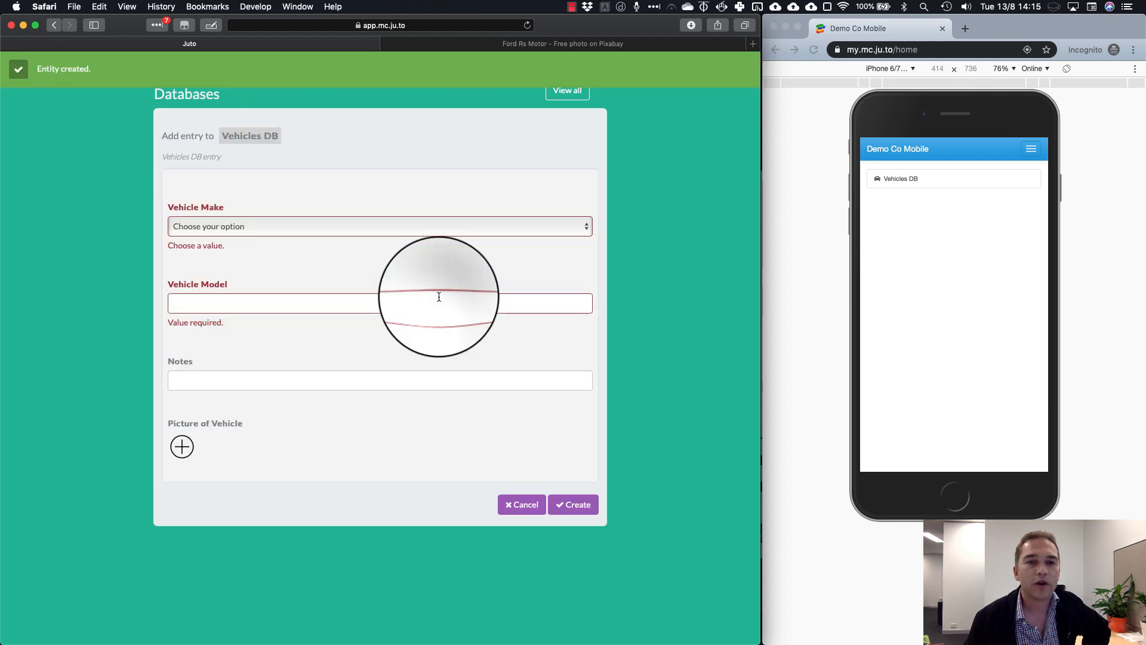
click(310, 224)
click(298, 250)
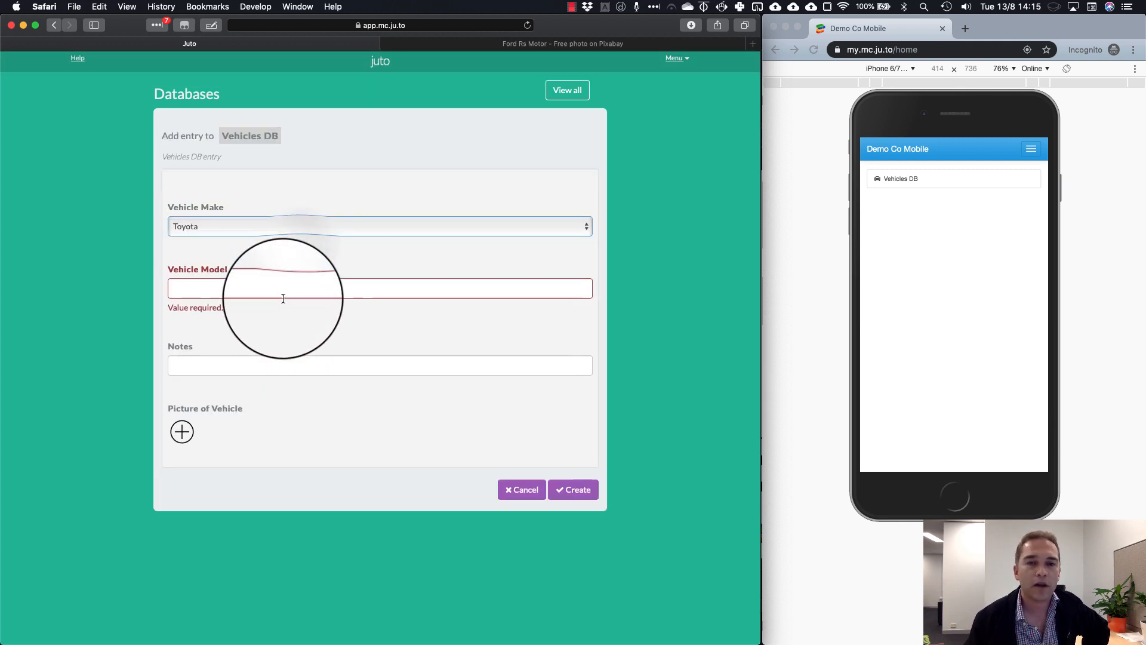
click(281, 288)
text(Corolla)
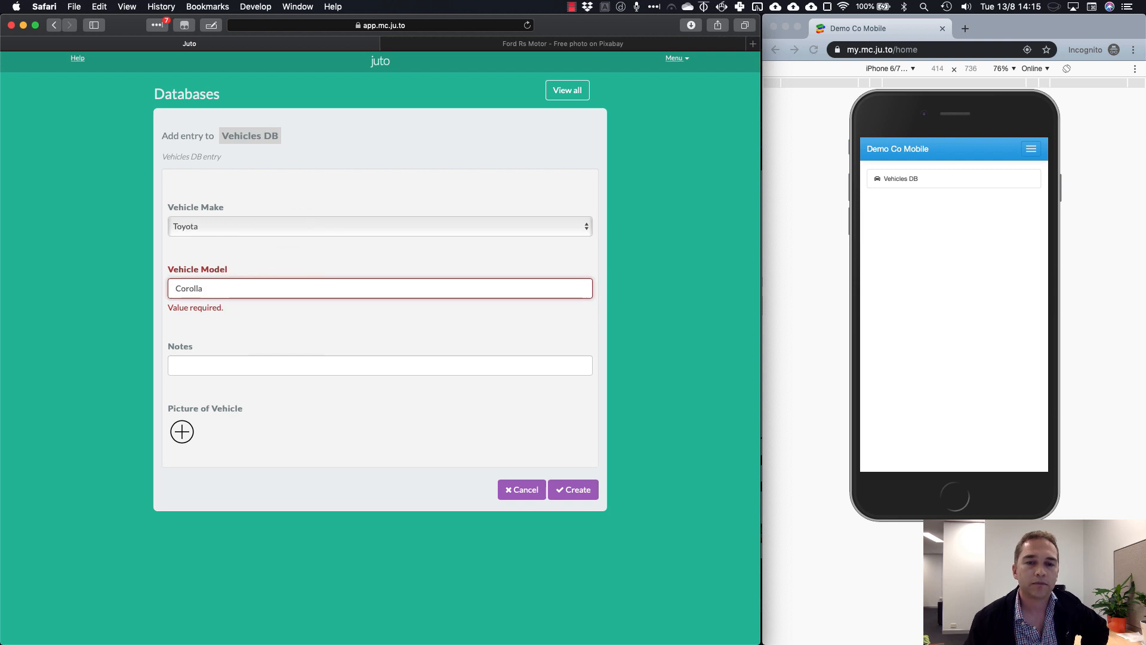
key(Tab)
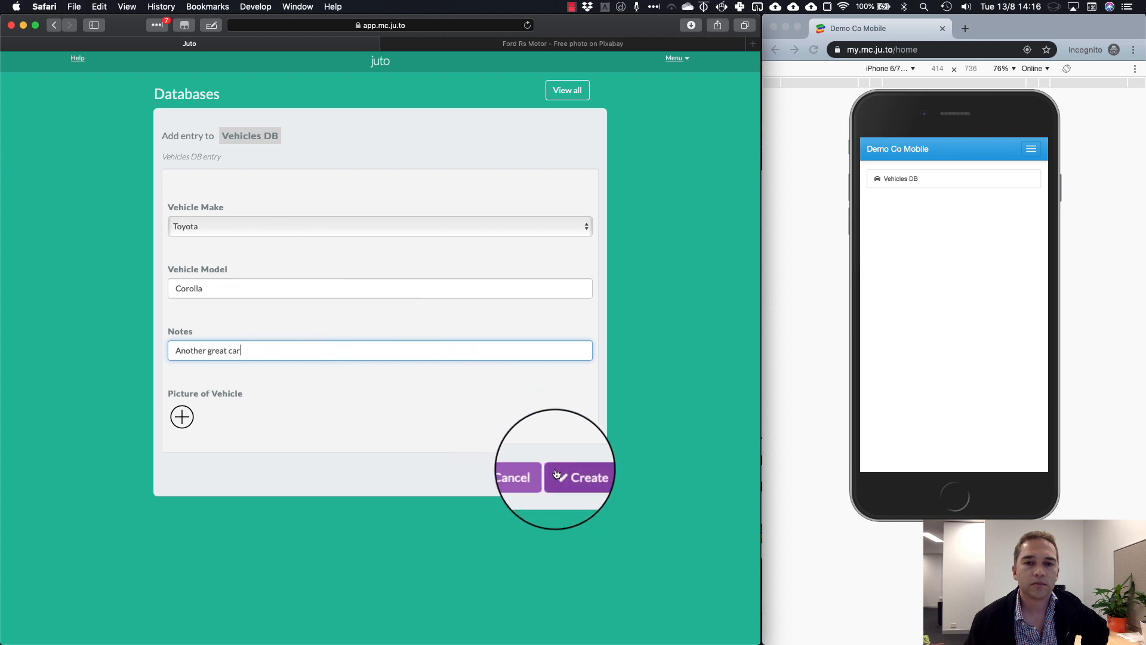
click(587, 474)
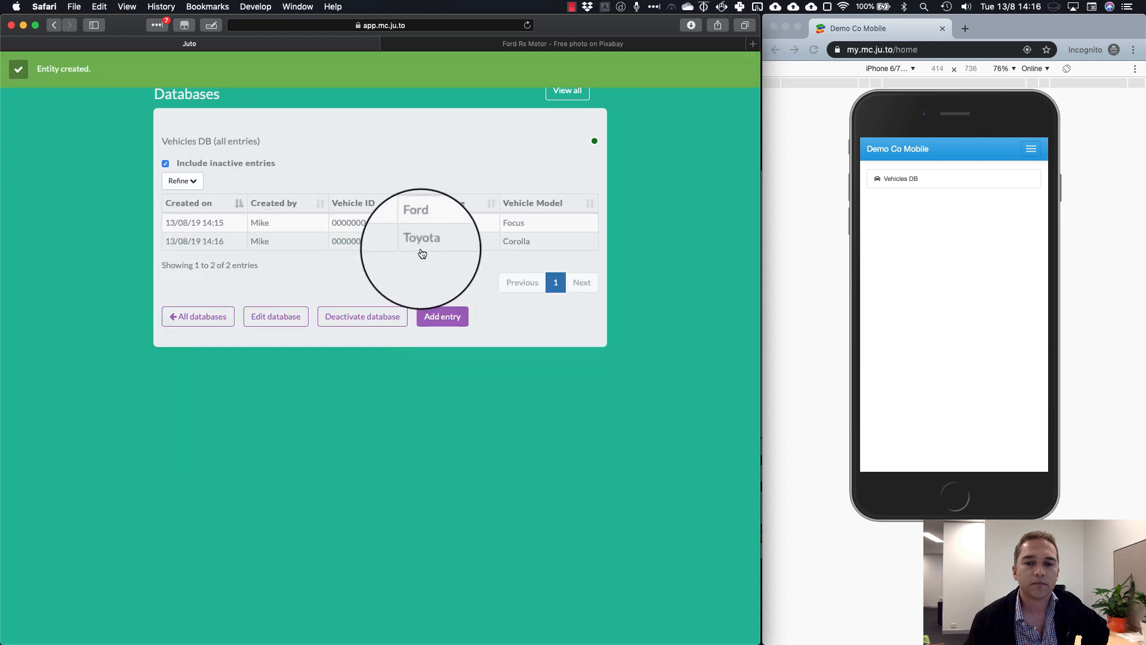
Create a Toyota Camry entry in Vehicles DB
click(443, 318)
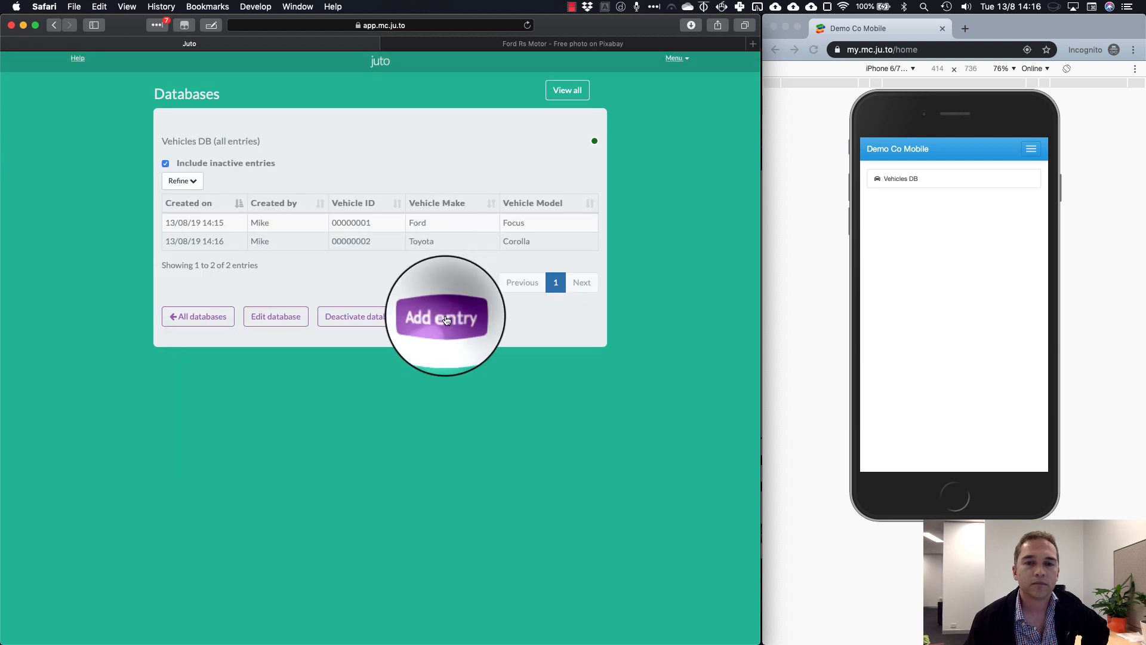
click(240, 226)
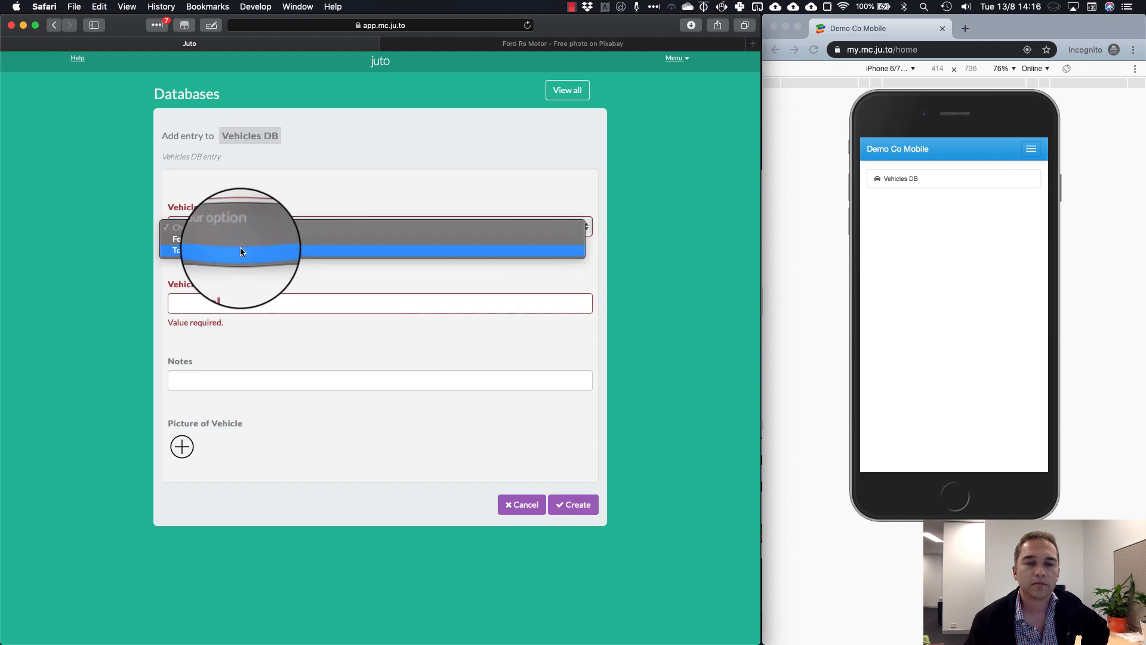
click(240, 247)
click(238, 303)
text(Camry)
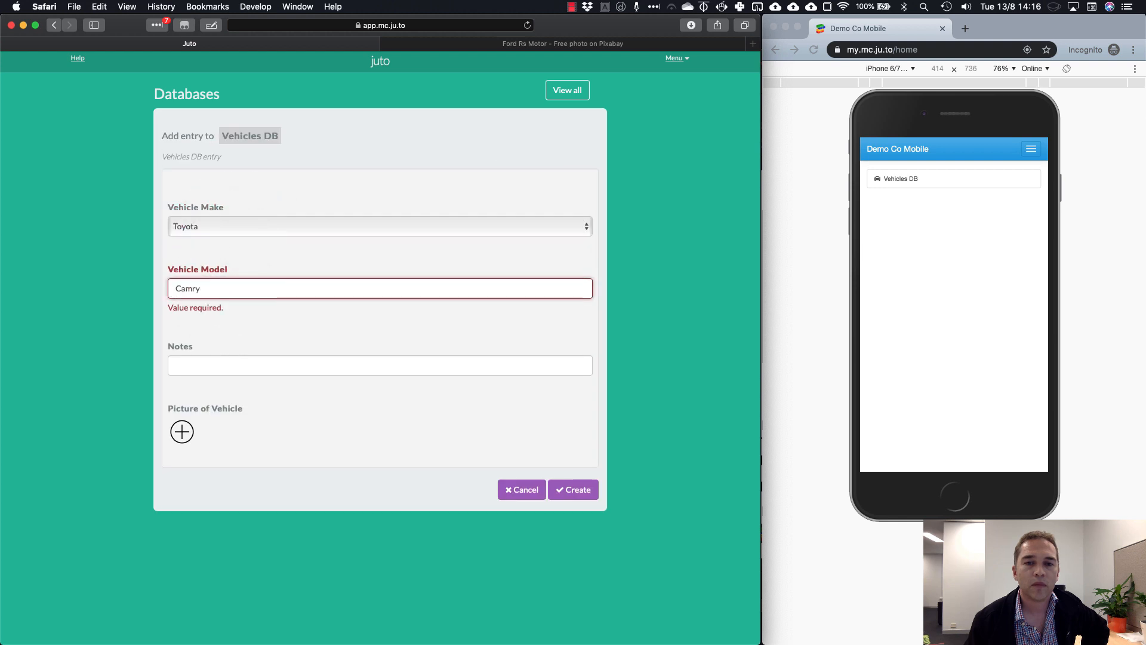
click(256, 318)
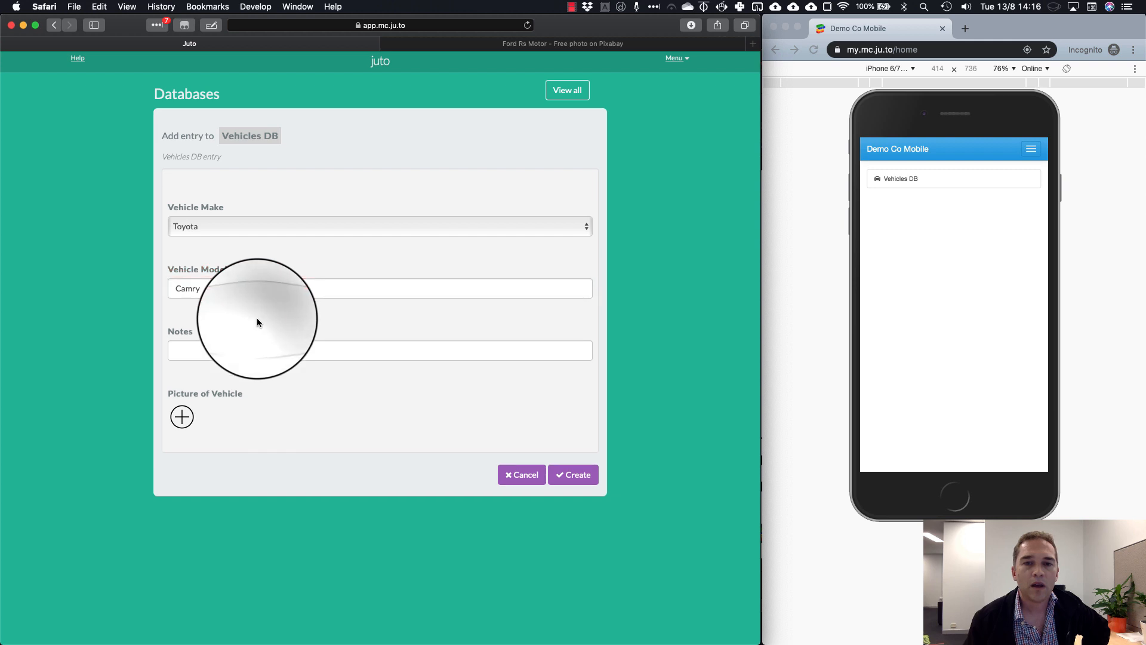
click(562, 476)
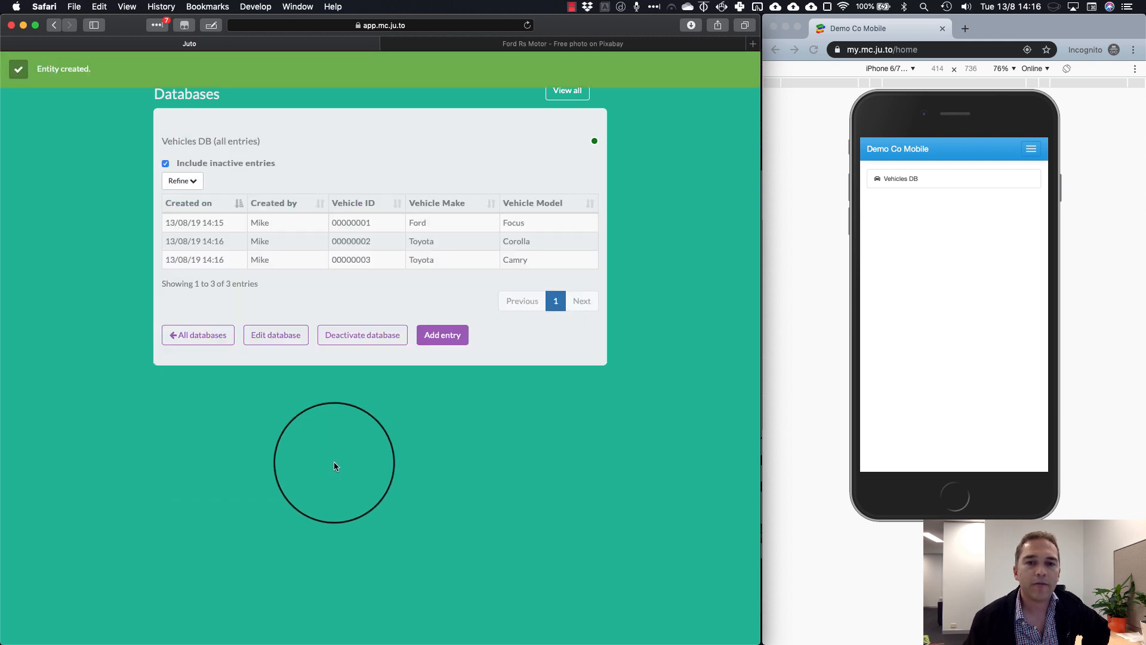
Create a new Form plugin from the Plugins list
click(203, 337)
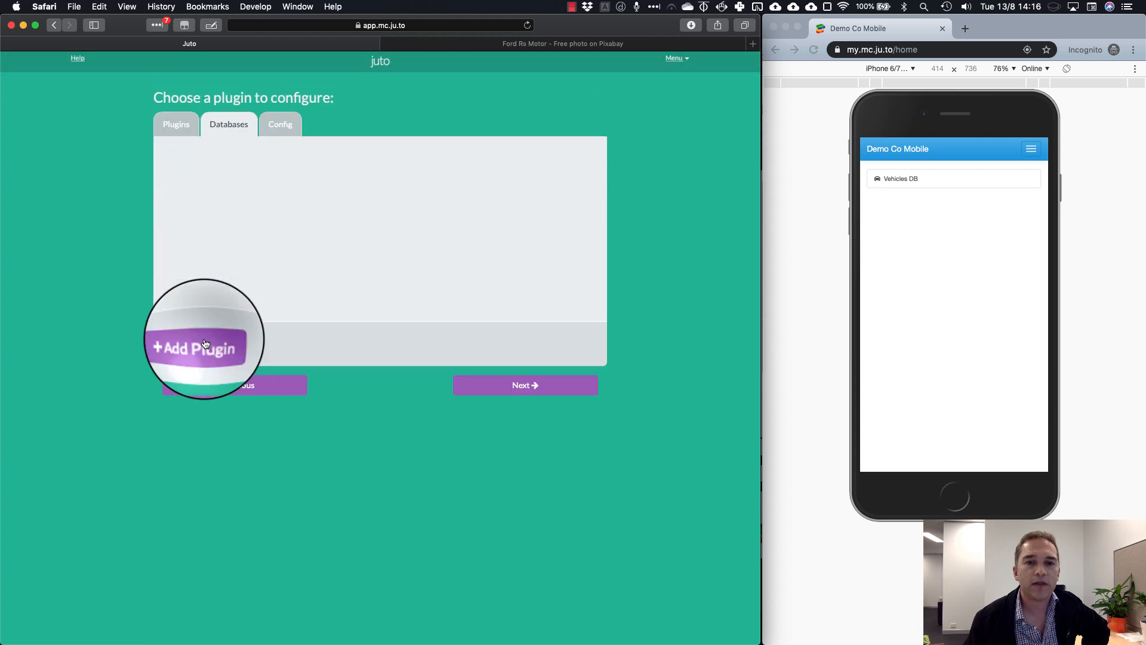
click(172, 124)
click(194, 190)
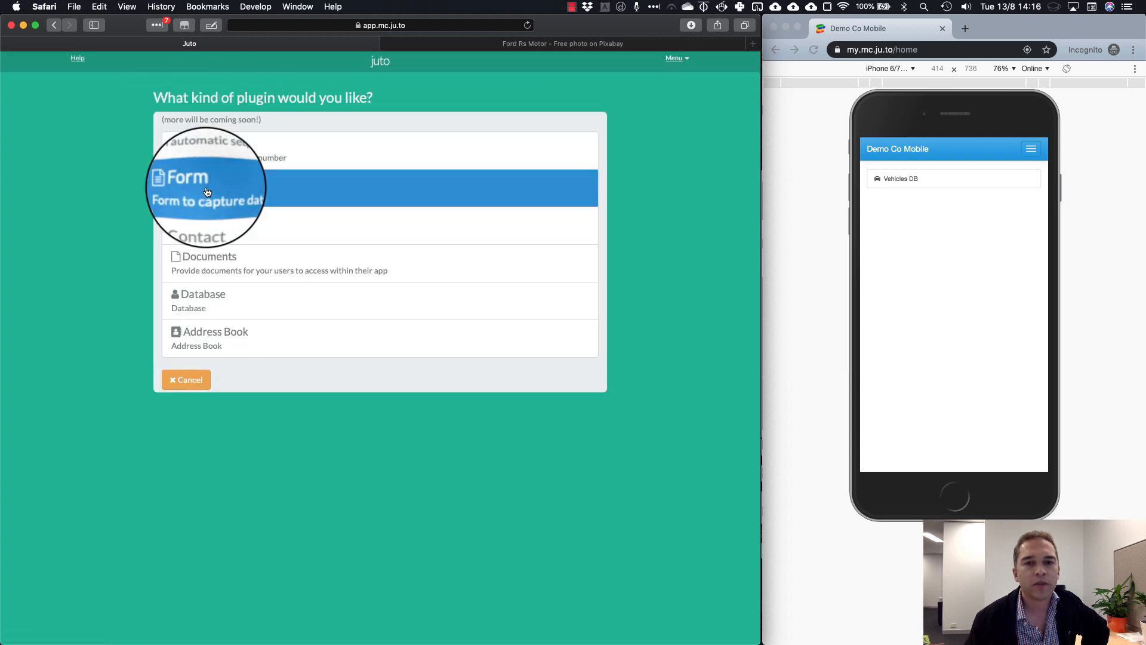
click(207, 191)
Add a Sequence field and a Database field to the new form's design
click(197, 190)
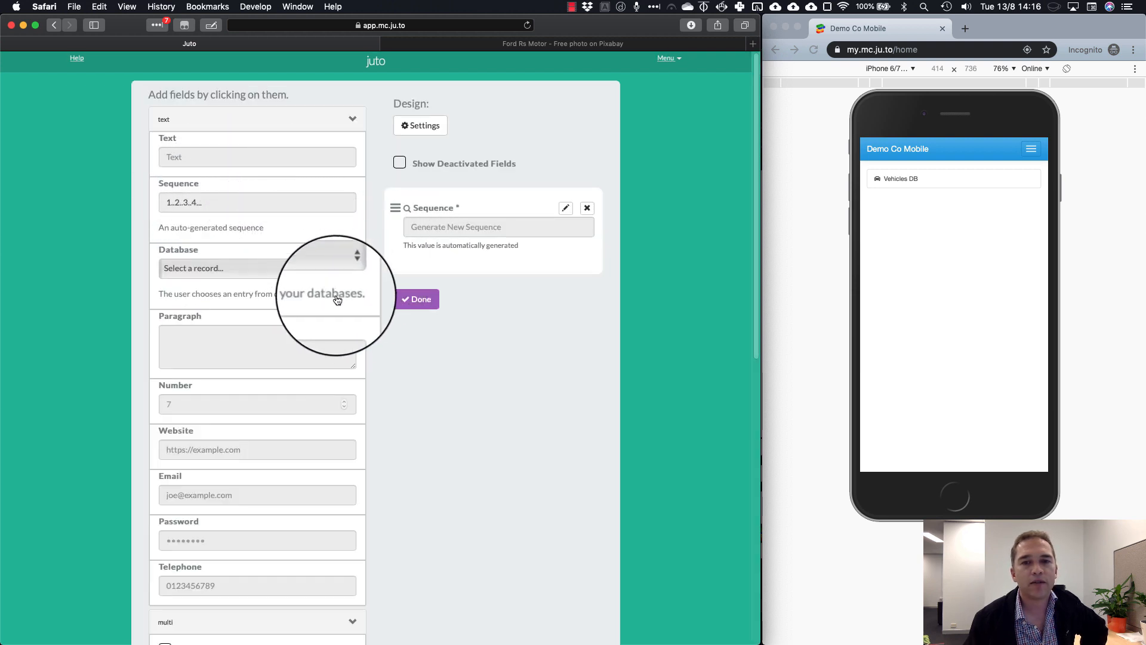
click(244, 255)
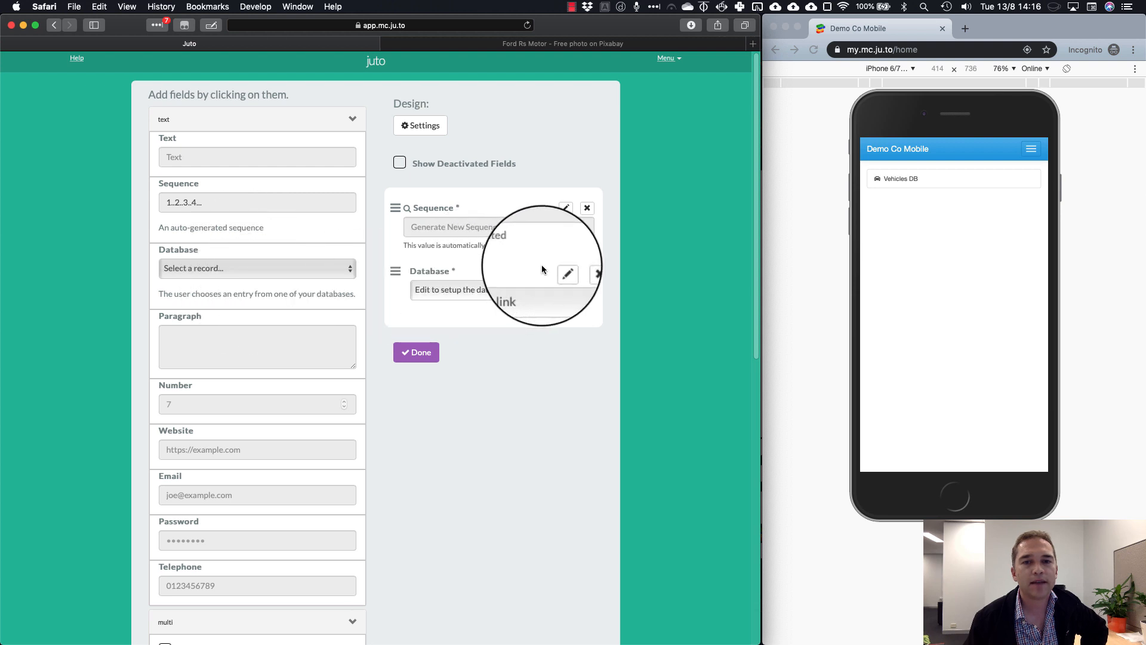
click(565, 207)
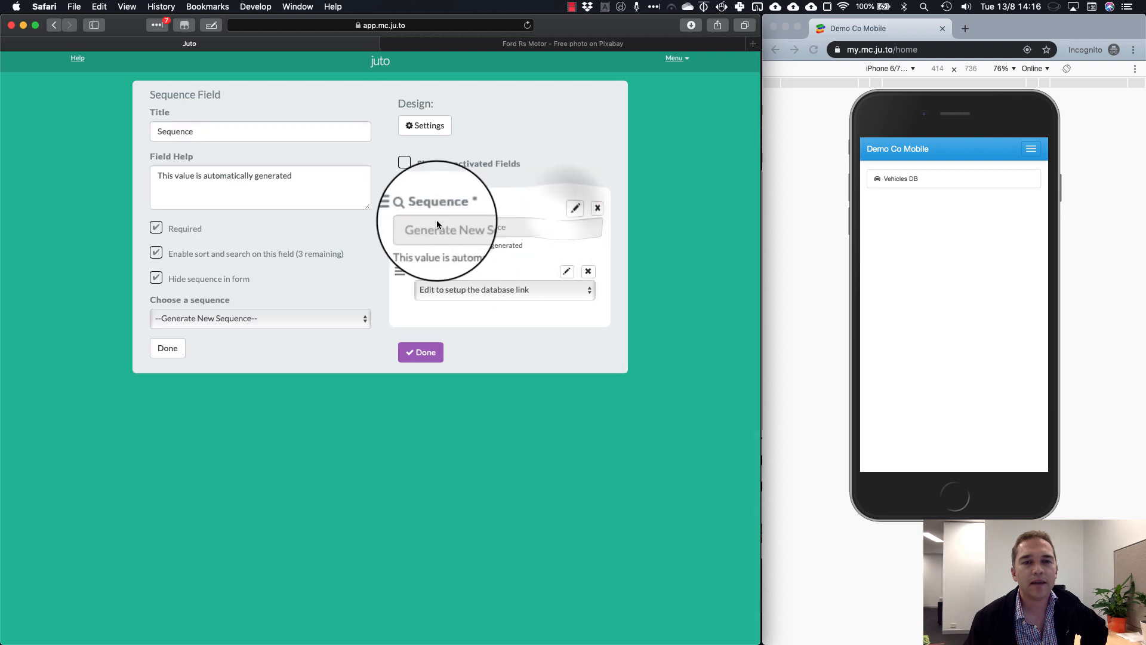
Rename the Sequence field to 'Vehicle Inspection ID'
double_click(207, 131)
text(Vehicle Inspection ID)
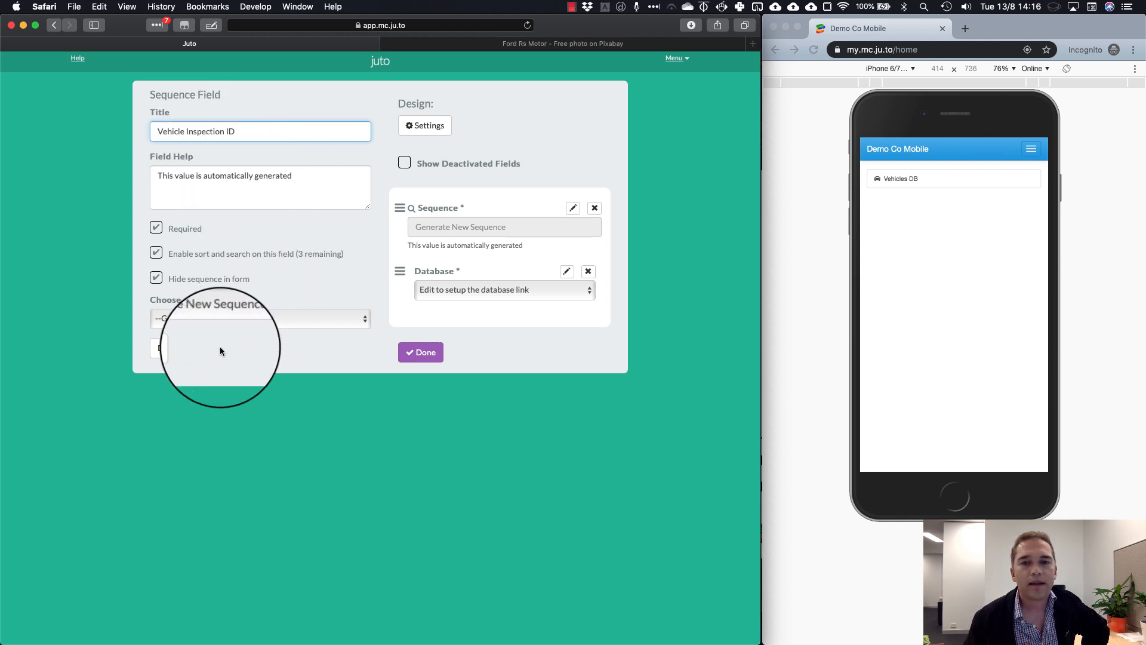
click(171, 349)
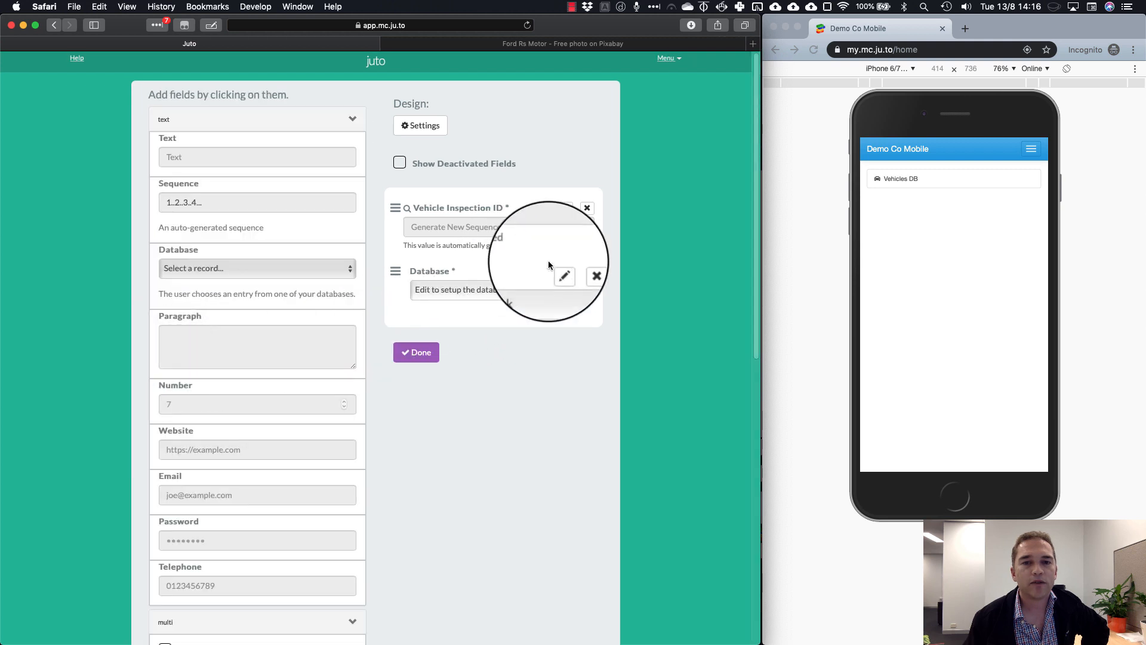
Link the Database field to Vehicles DB, enable search and folder storage, and title it 'Vehicle ID'
click(559, 272)
click(246, 316)
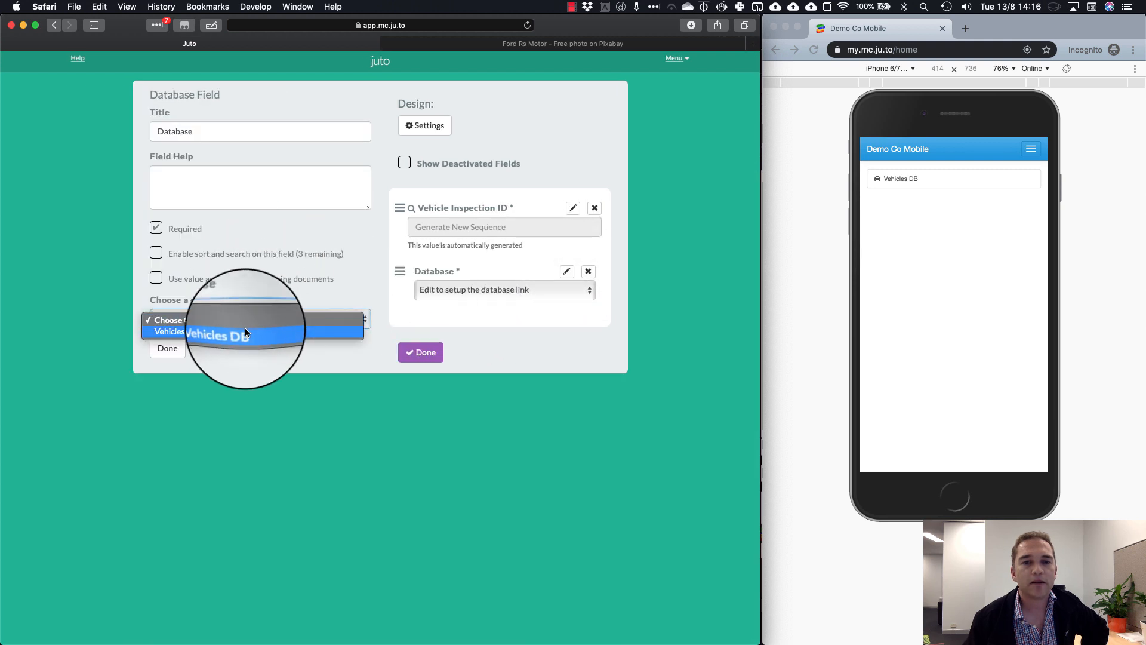
click(245, 332)
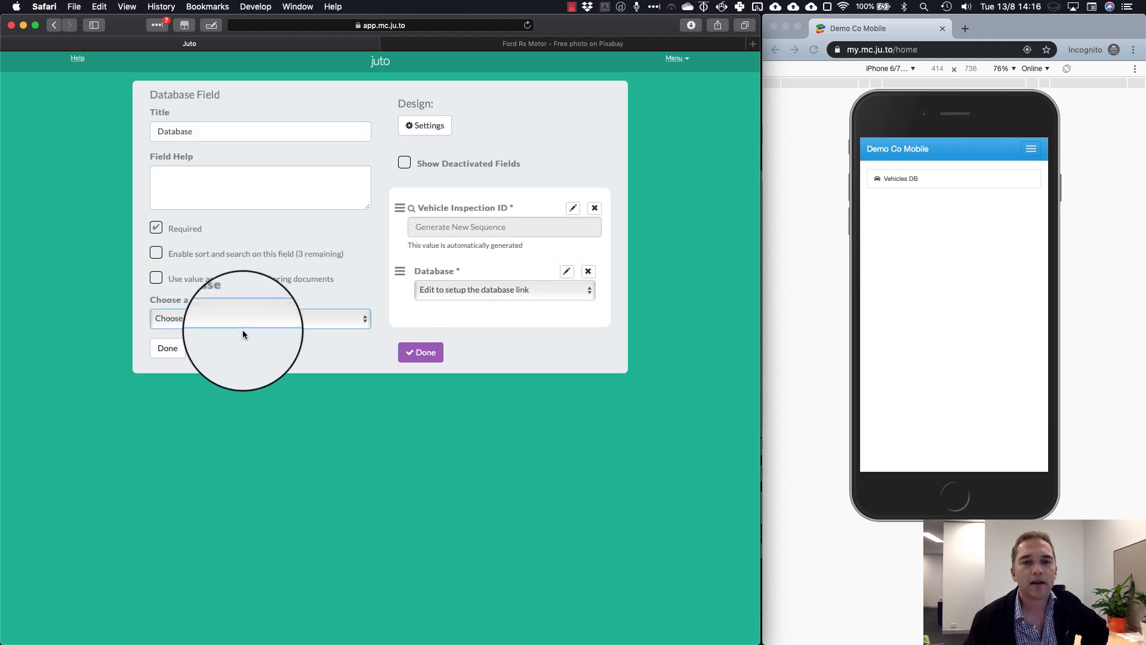
click(201, 258)
click(203, 279)
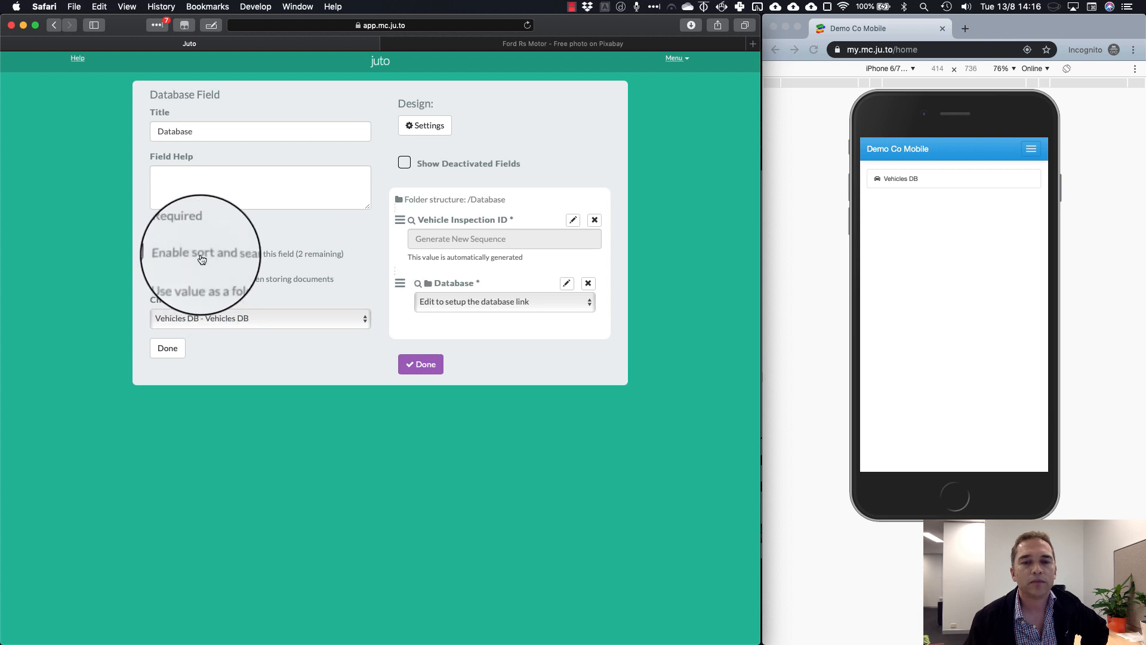
double_click(197, 137)
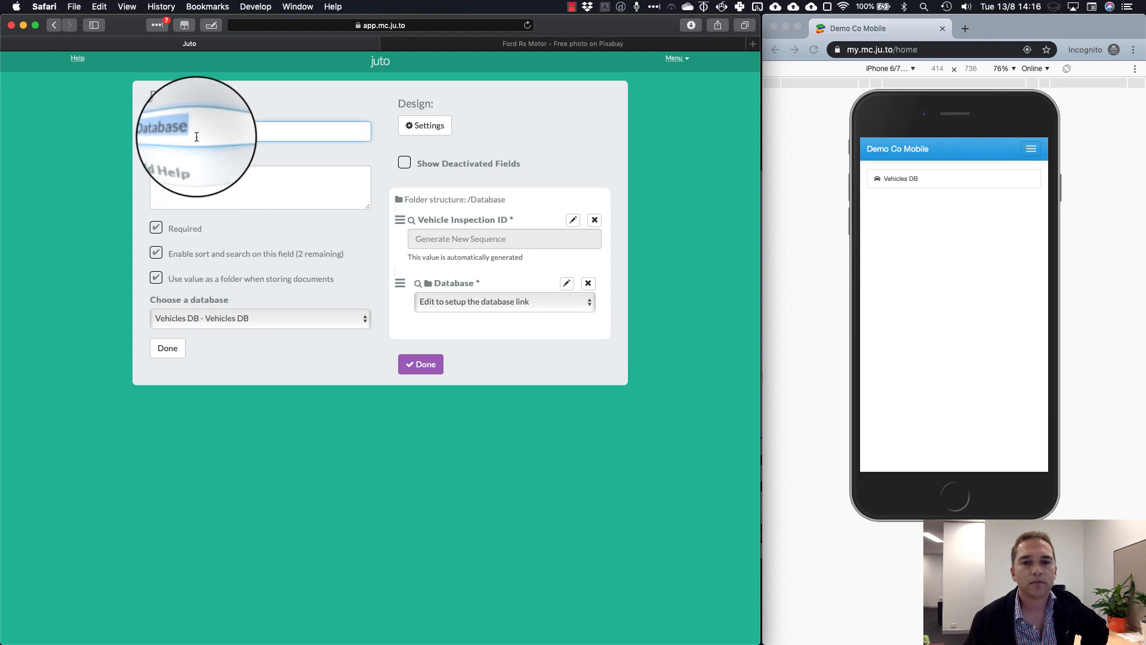
text(Vehicle ID)
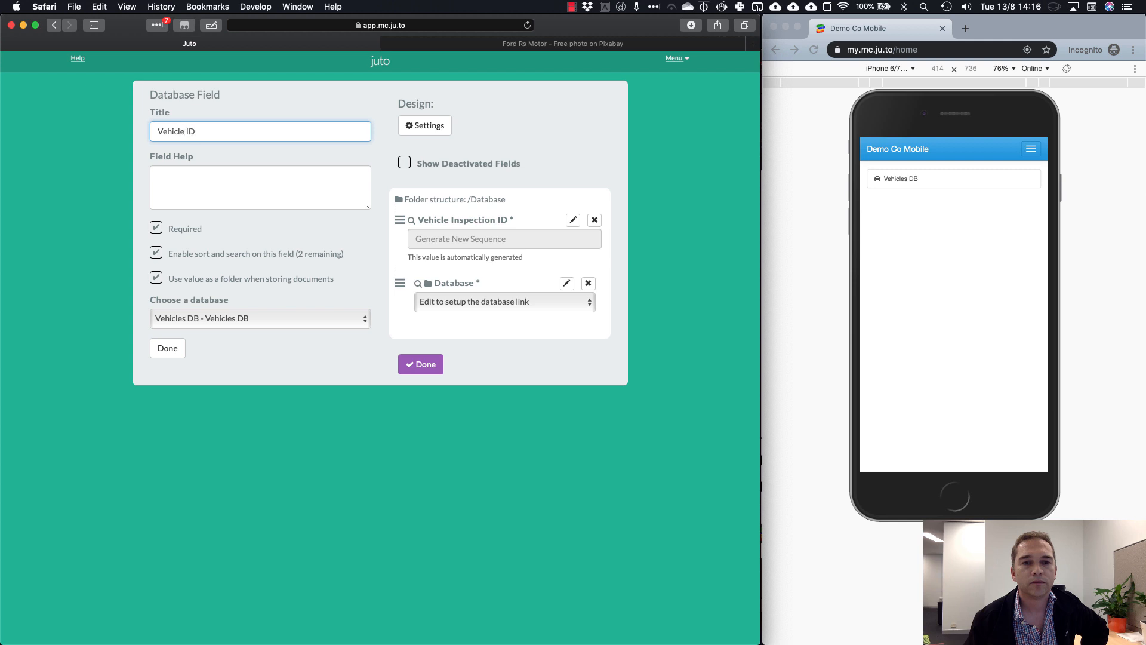
click(168, 347)
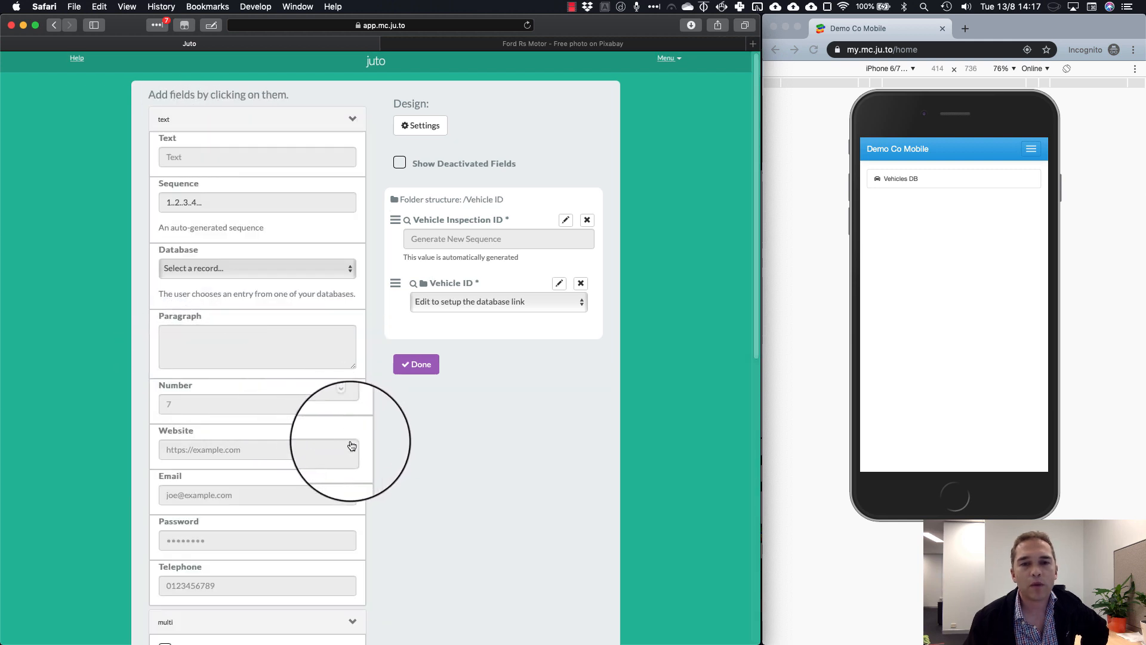
Add two Checkbox fields to the form
scroll(322, 459, down, 1)
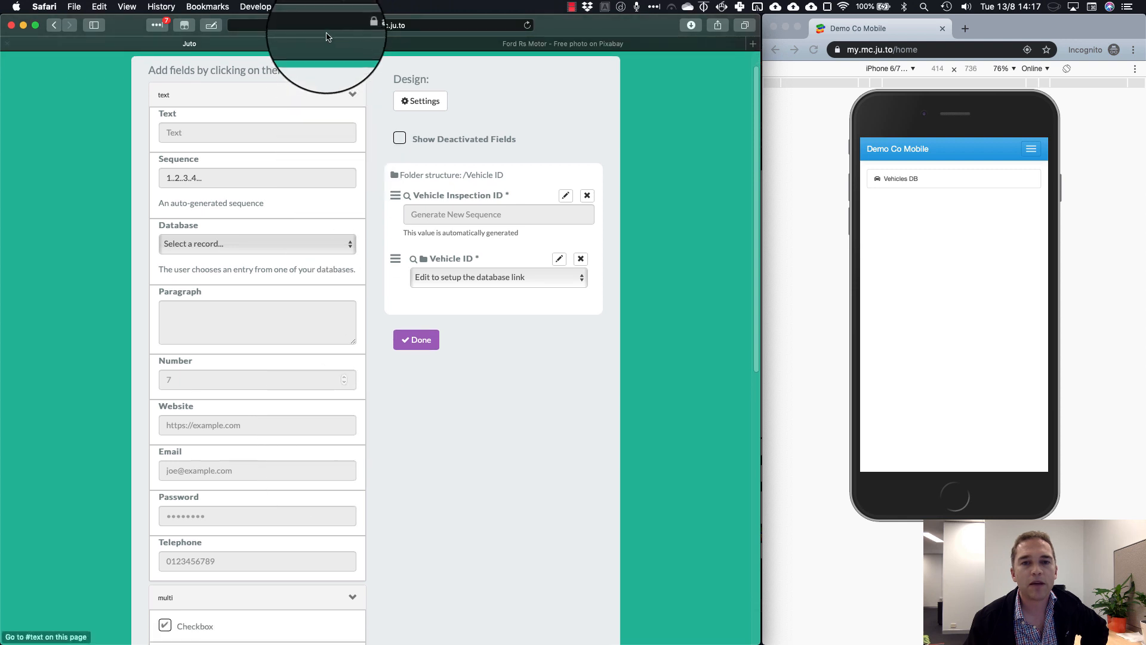
click(352, 84)
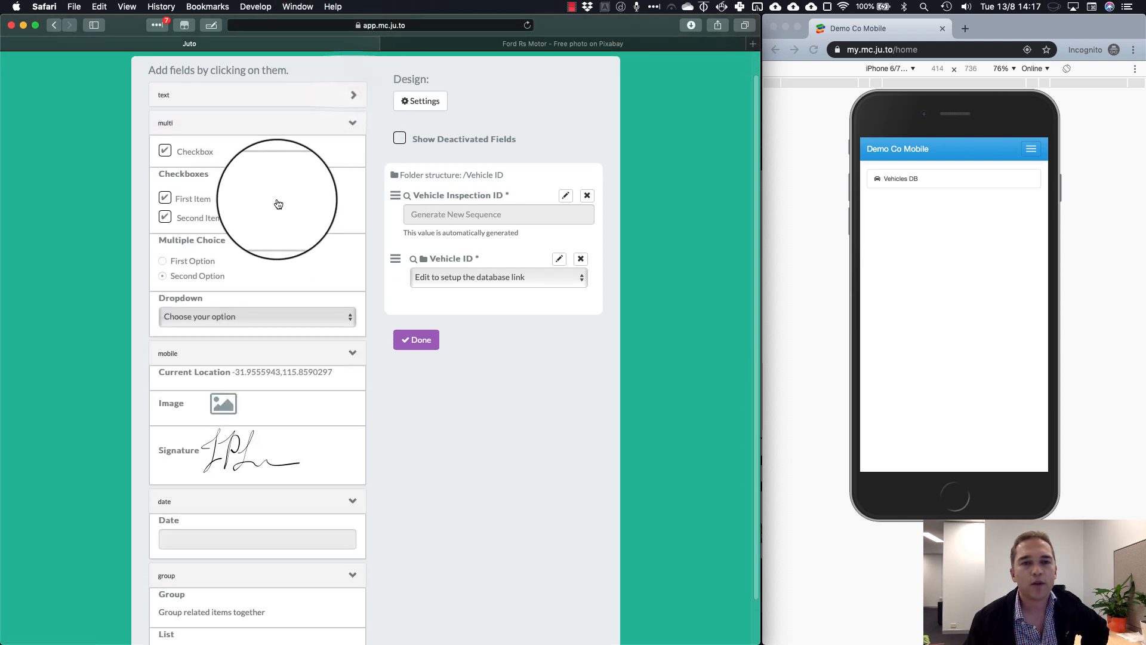
click(231, 156)
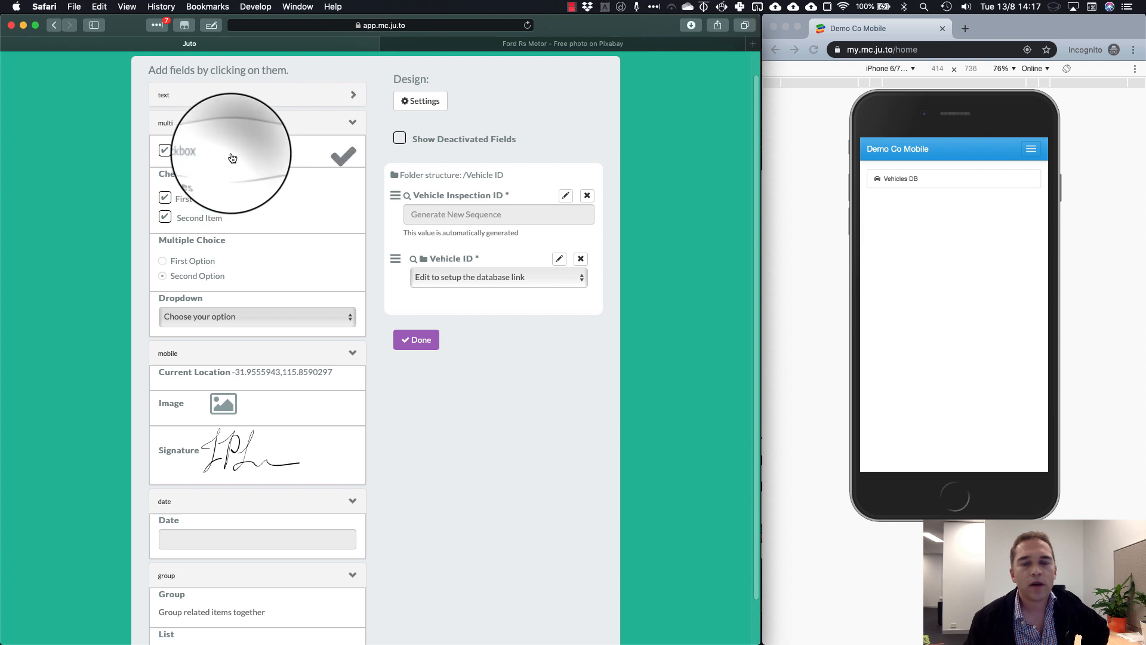
click(232, 157)
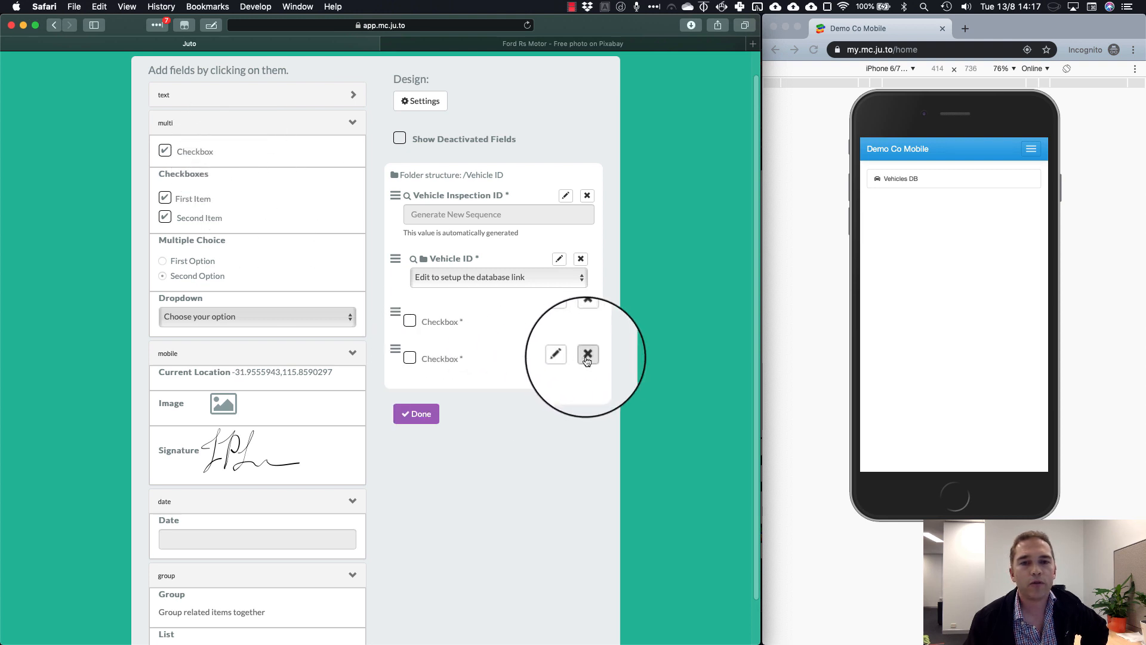
Rename the first checkbox to 'Oil Checked' and make it optional
click(559, 318)
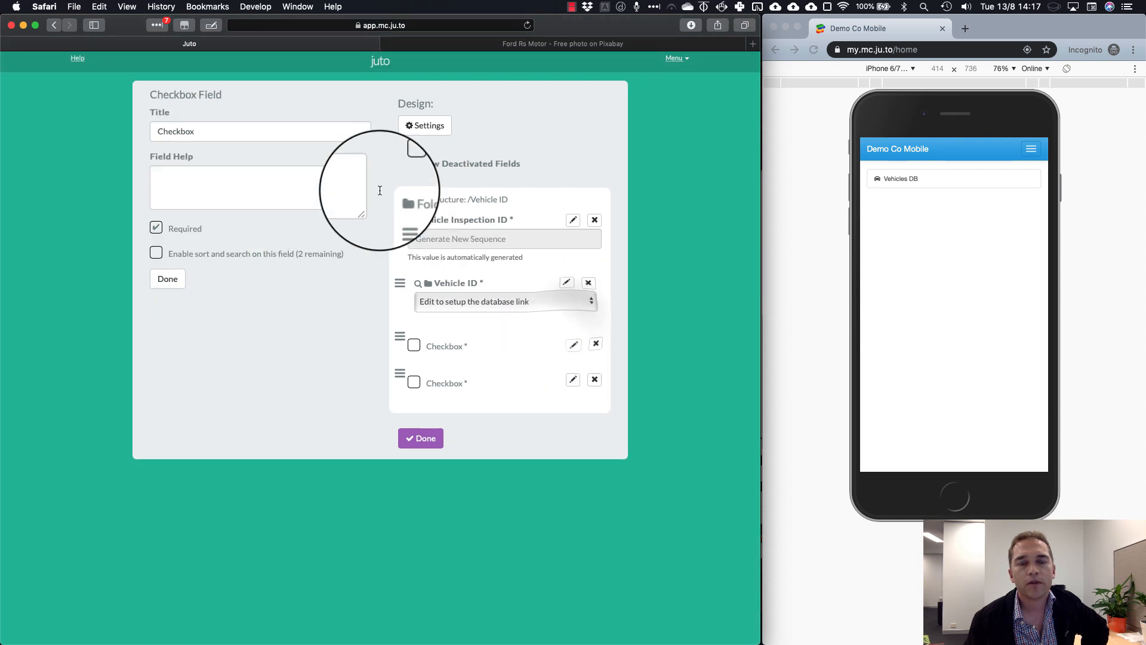
double_click(277, 131)
text(Oil)
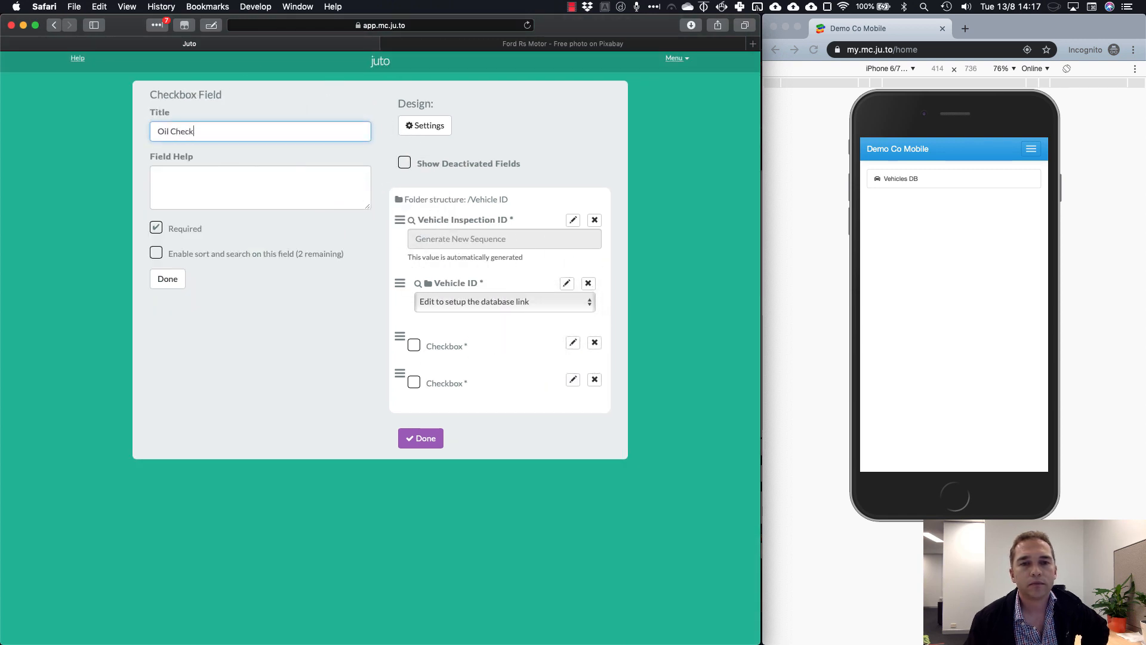
click(156, 227)
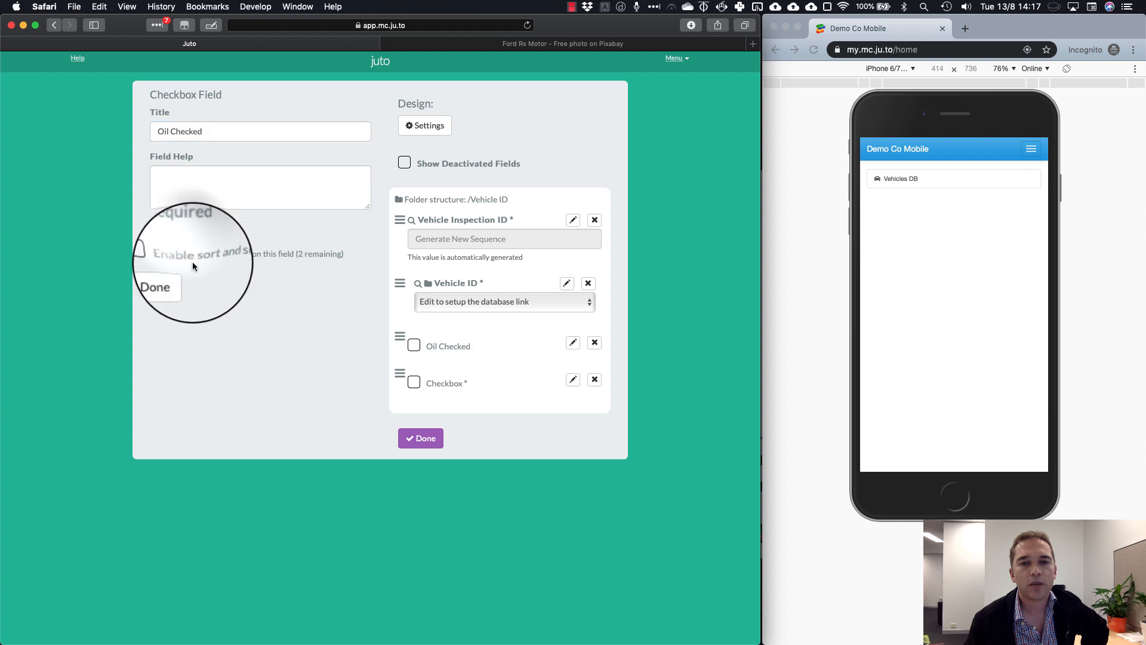
click(179, 281)
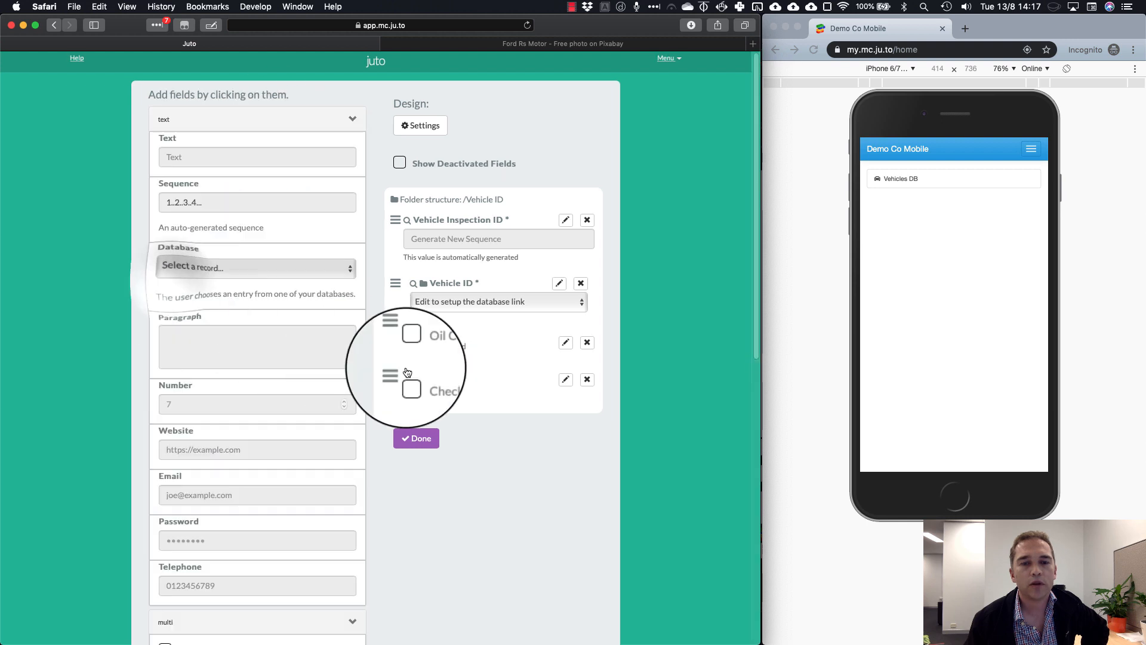
Rename the second checkbox to 'Water Checked' and make it optional
click(573, 380)
double_click(191, 131)
text(Water Checked)
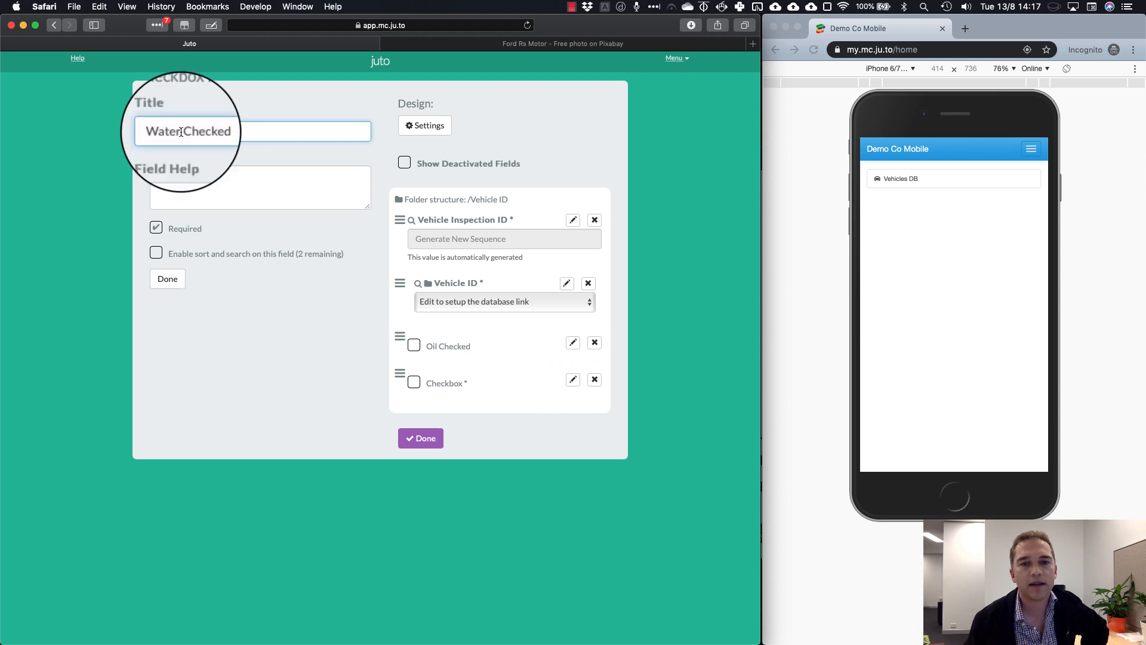
click(177, 233)
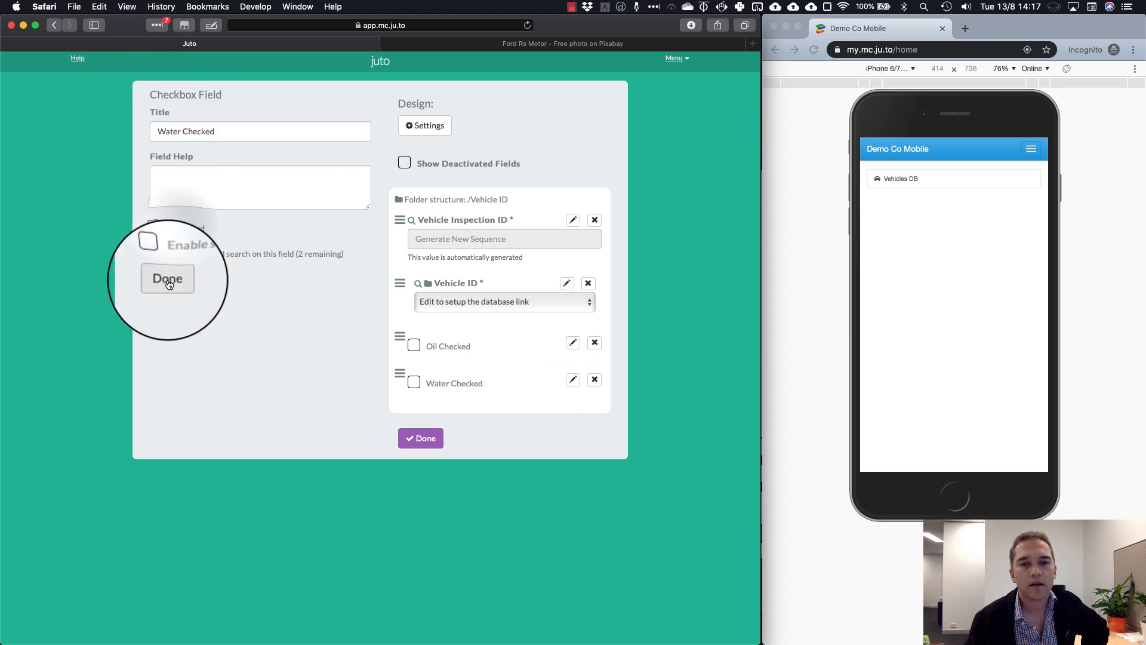
click(169, 280)
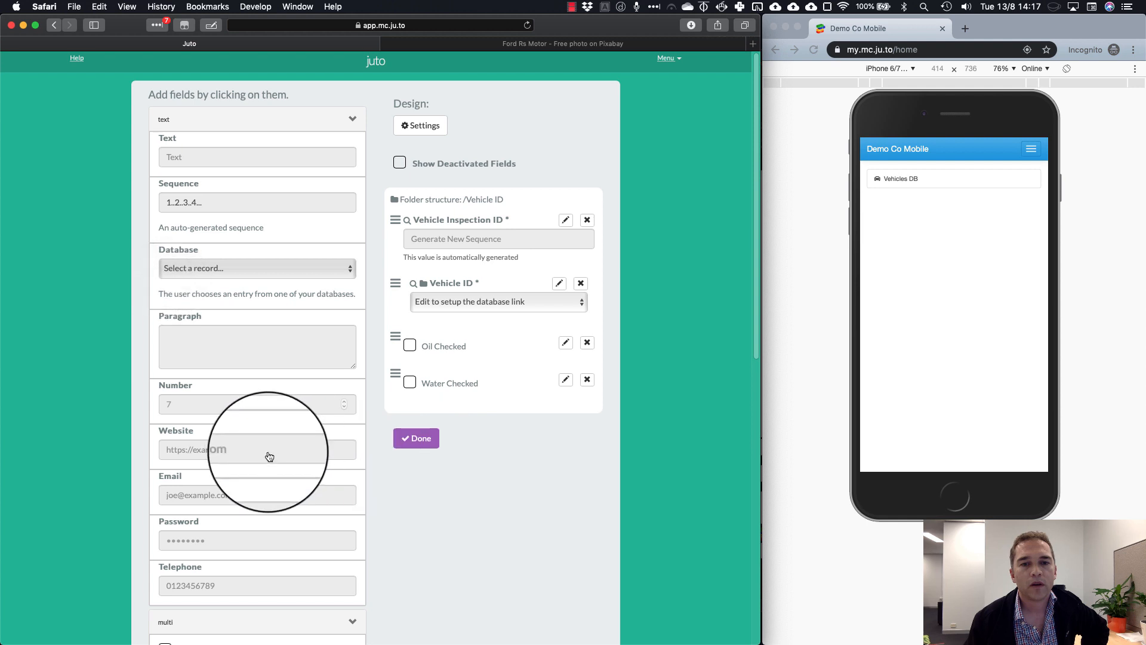
scroll(269, 455, down, 3)
scroll(227, 573, down, 3)
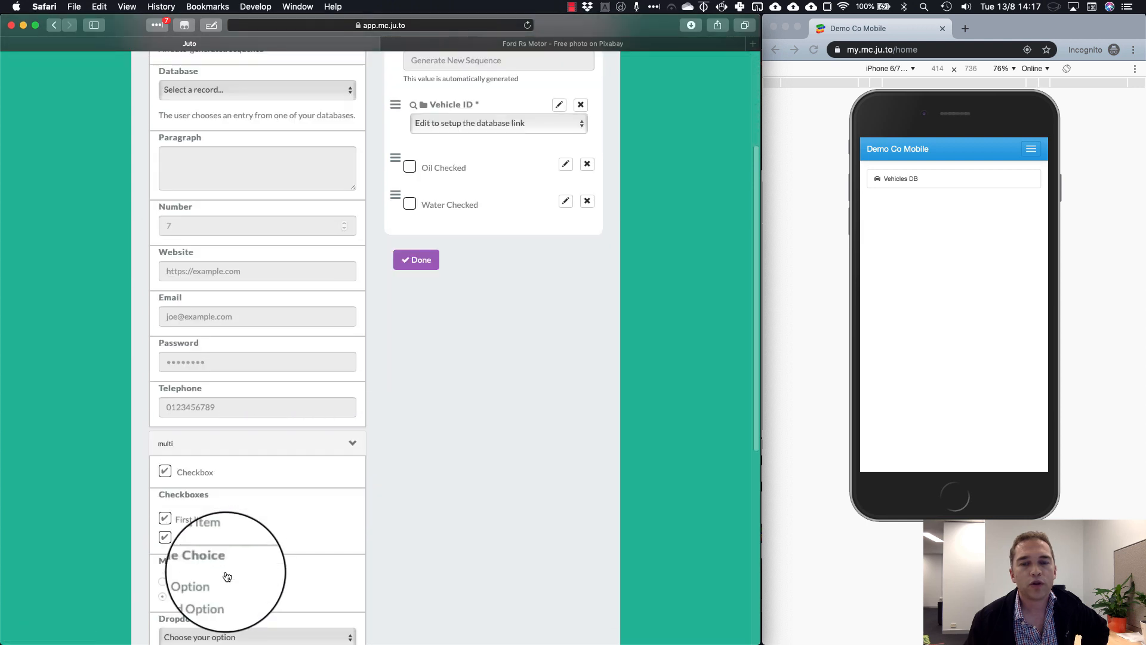
Add a multiple-choice 'Tyres' question with answers OK, Marginal and Unroadworthy
click(216, 594)
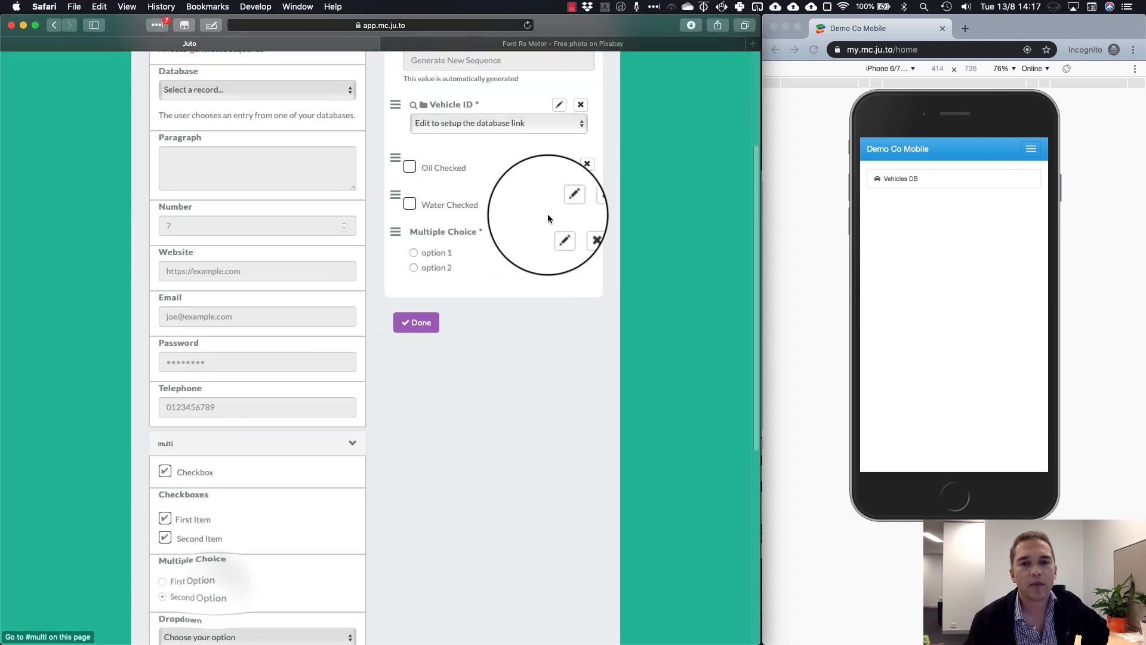
click(560, 230)
triple_click(234, 128)
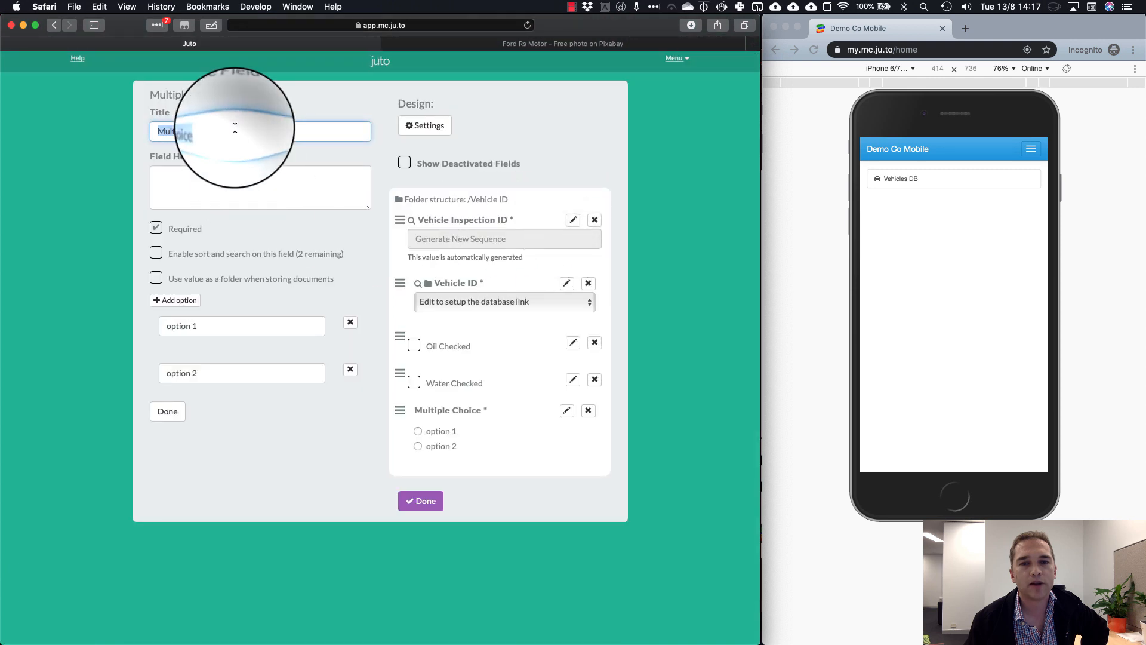
text(Tyres)
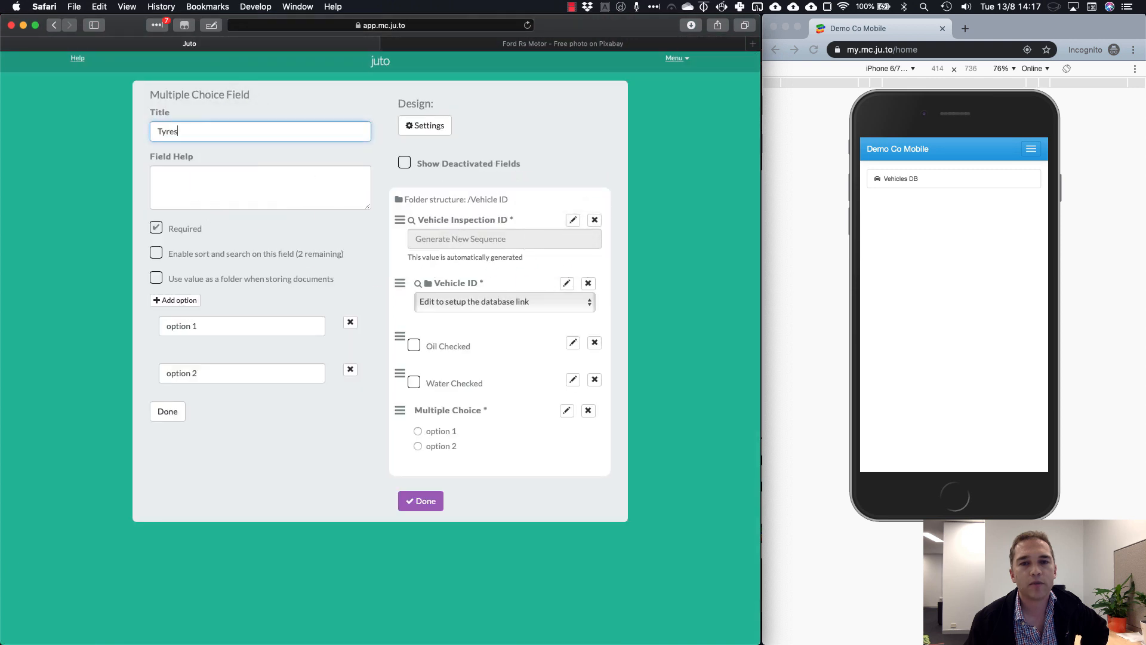
click(205, 327)
text(OK)
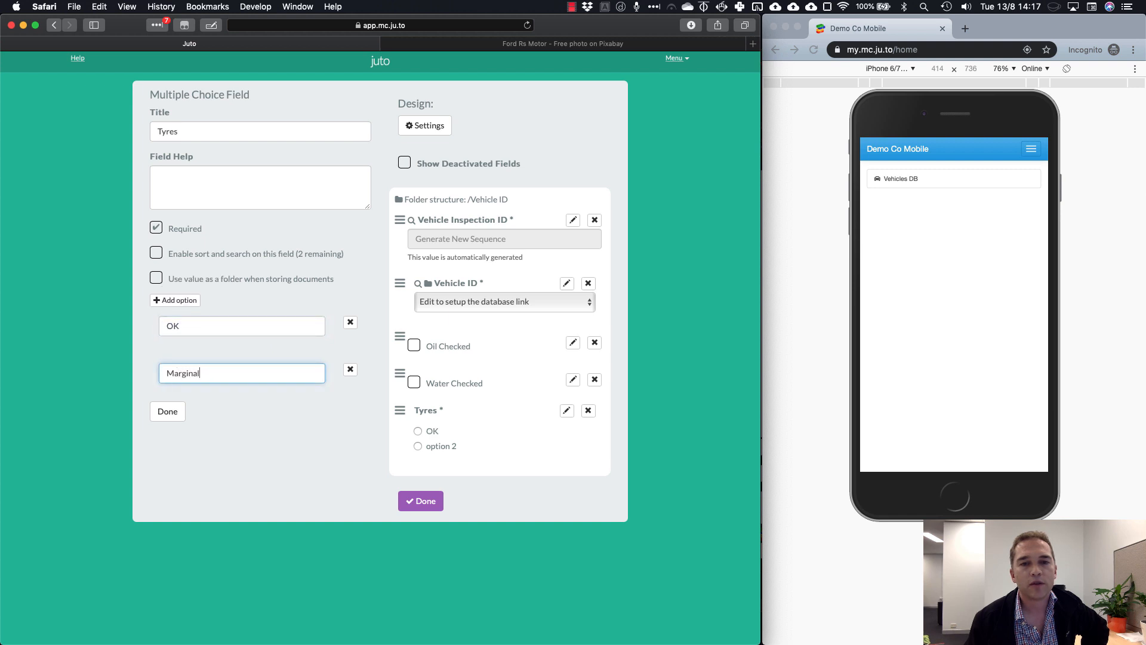
click(175, 300)
double_click(194, 420)
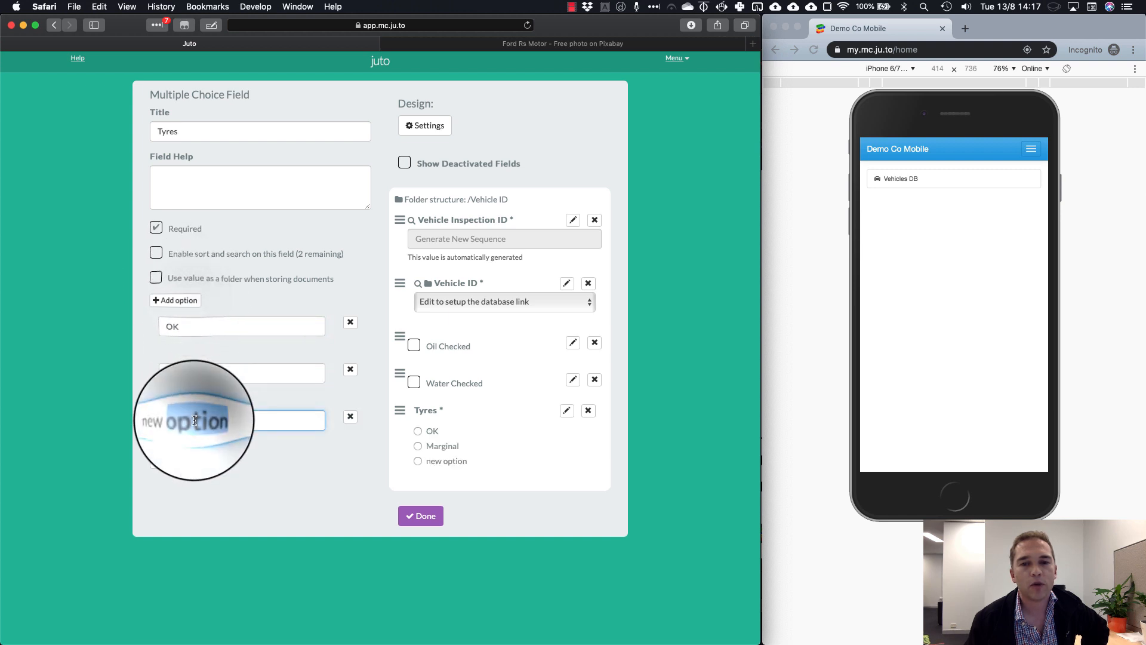
triple_click(194, 420)
text(N)
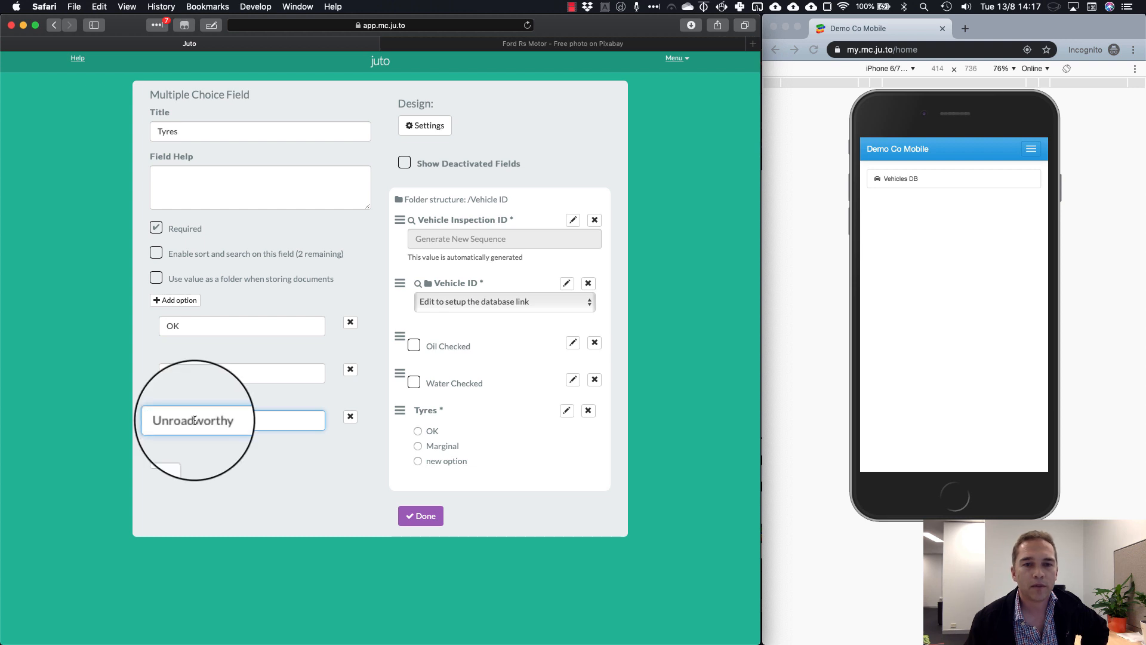
click(142, 381)
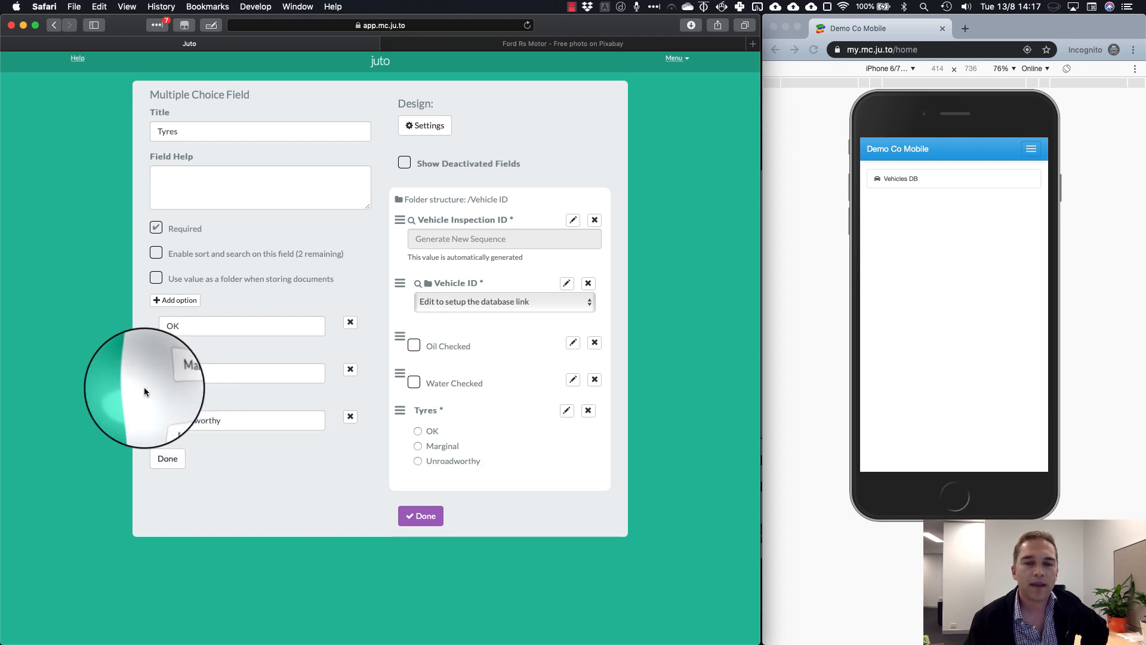
click(172, 459)
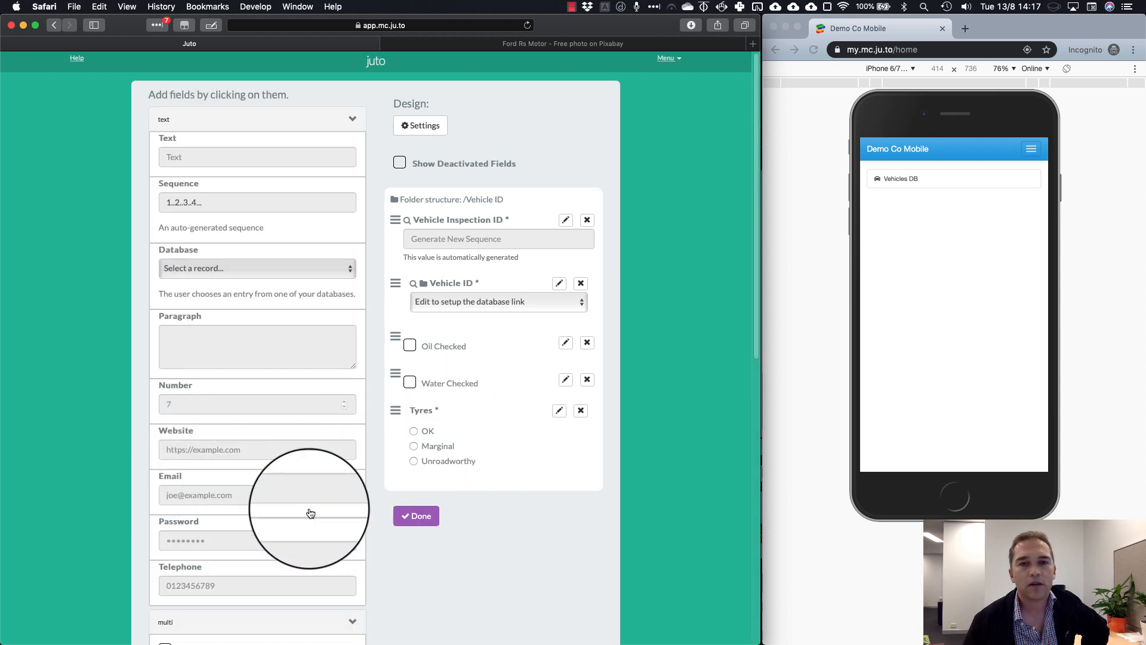
Add an Image field and a Signature field below the Tyres question
click(312, 119)
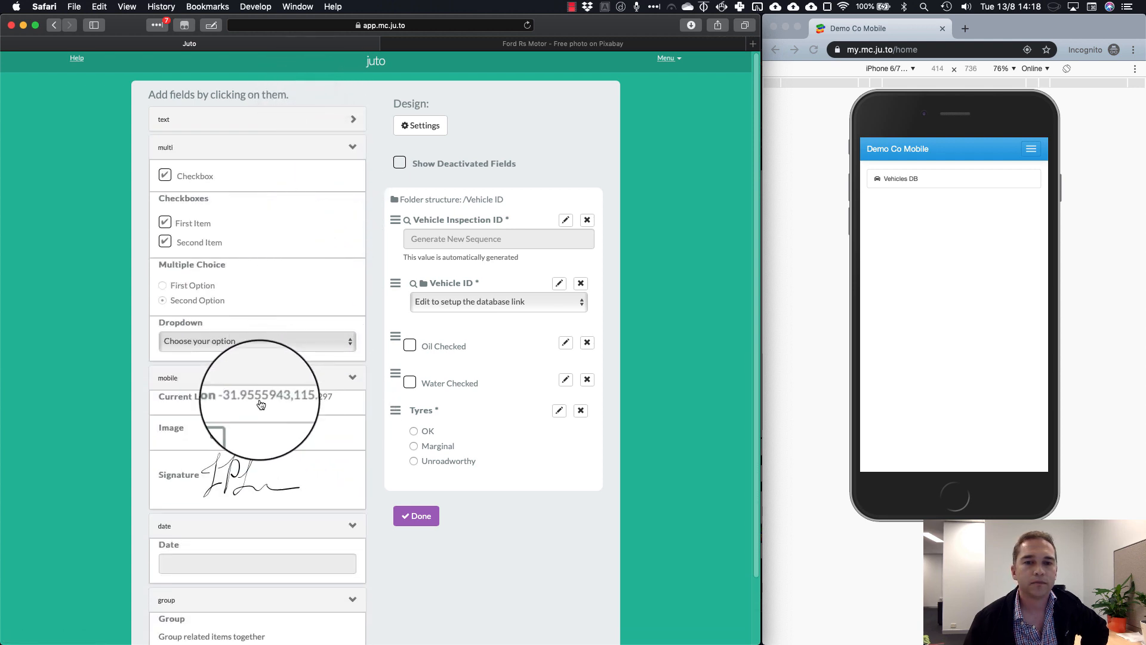
click(254, 431)
click(263, 476)
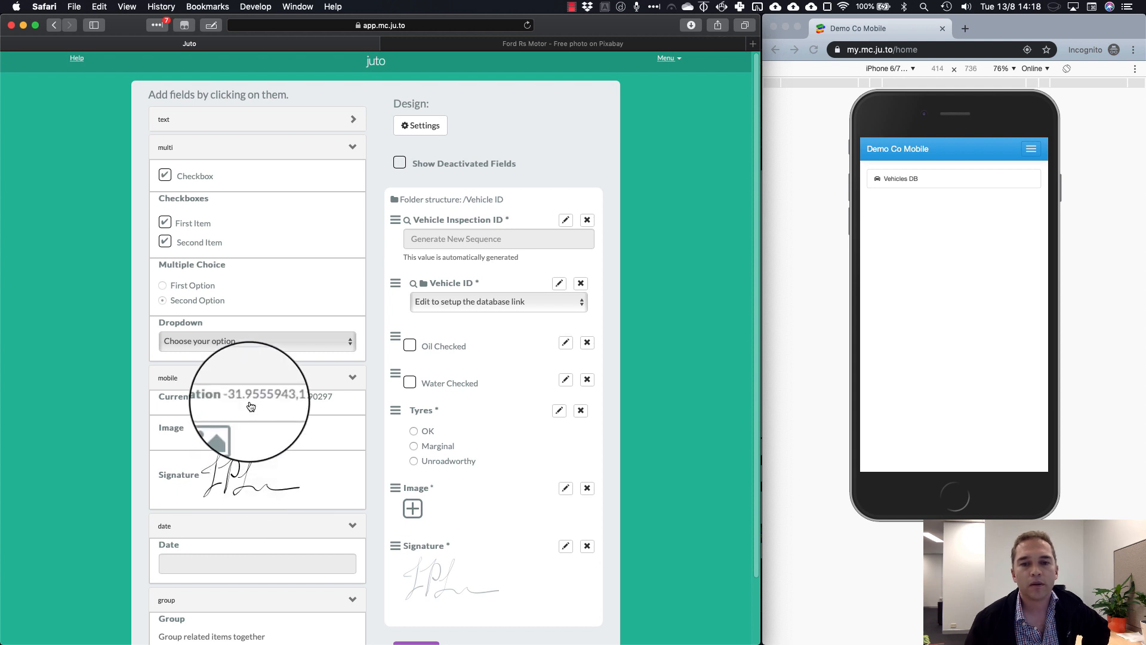
scroll(288, 484, down, 3)
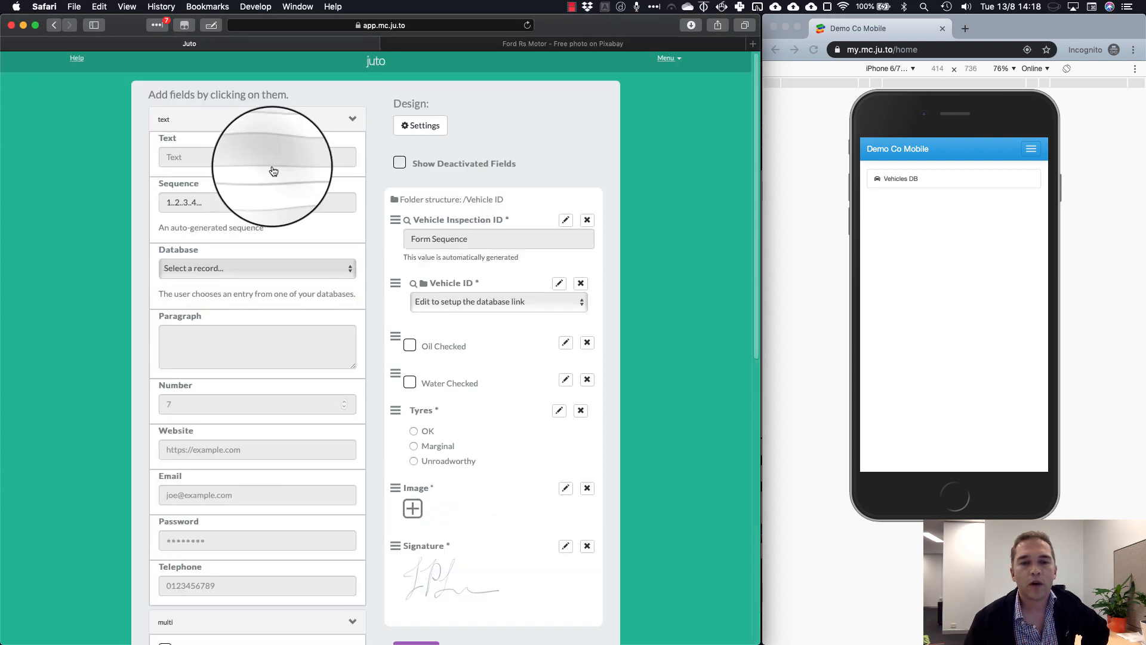
Name the form 'Vehicle Inspection', give it the check-mark icon, and save the settings
click(416, 126)
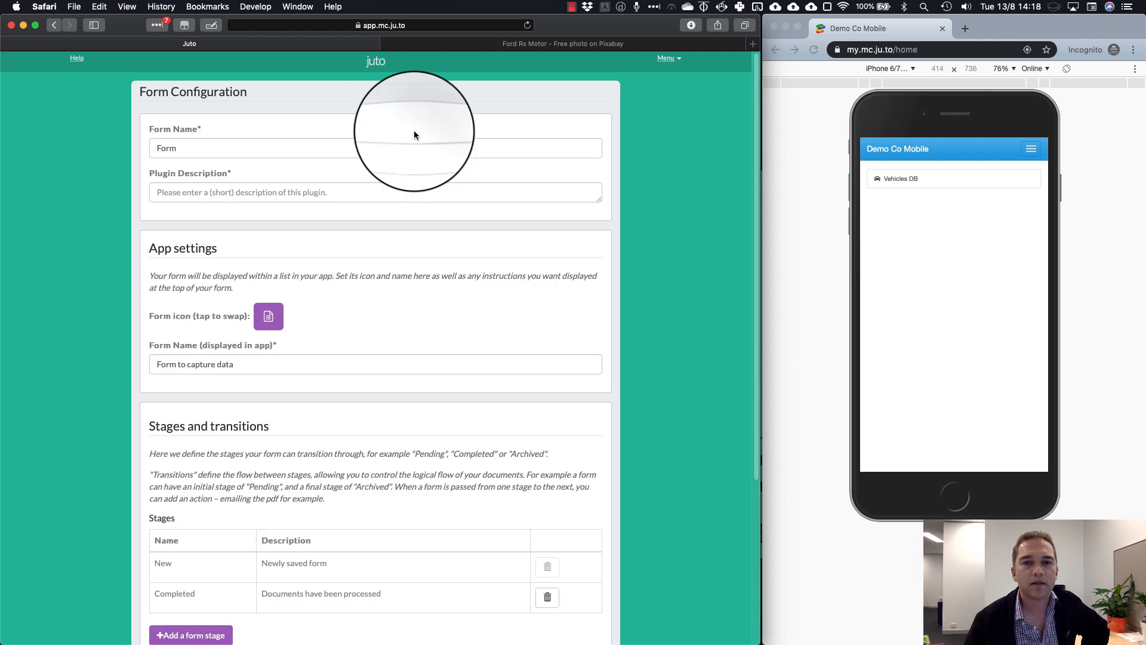
click(259, 147)
double_click(259, 147)
text(Vehicle Inspection)
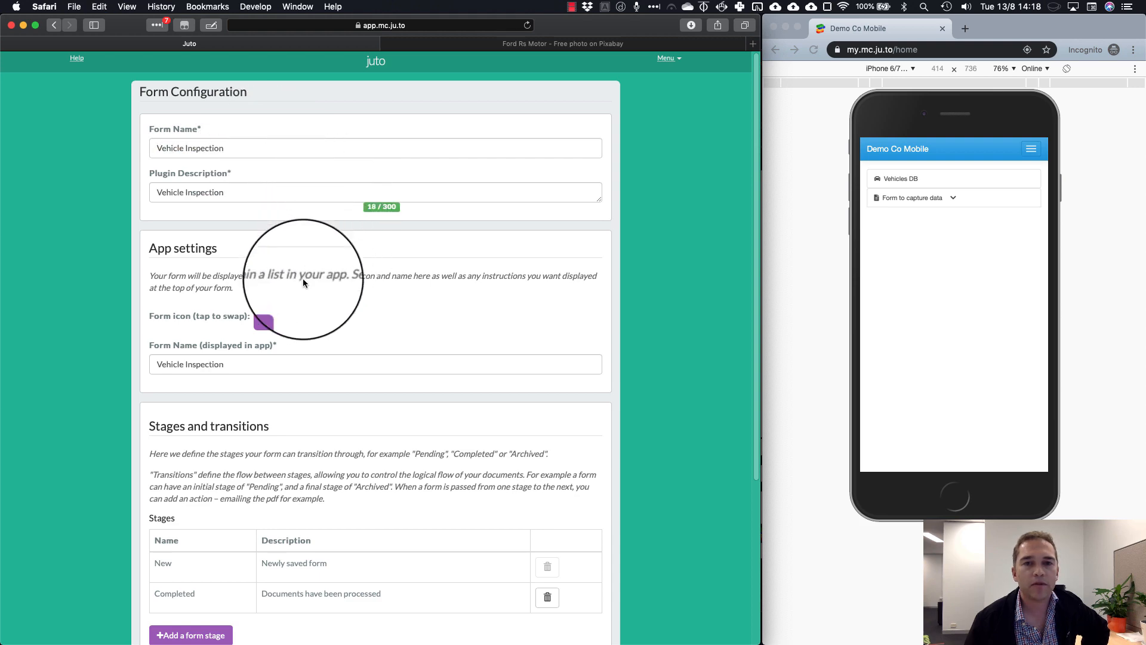
click(268, 316)
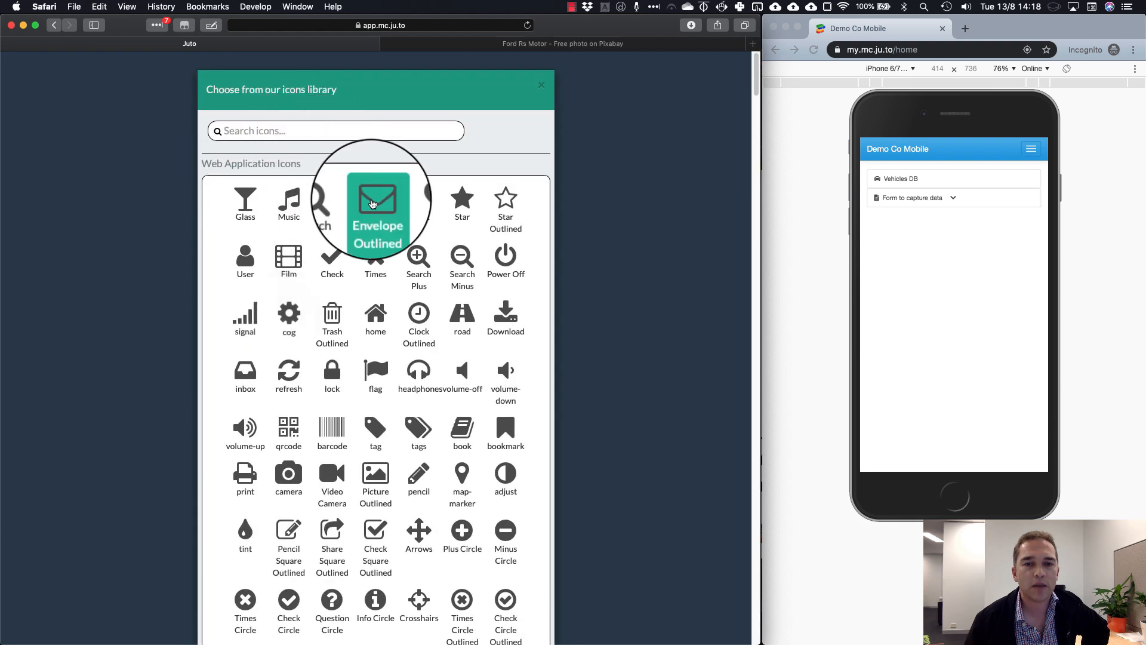
click(330, 257)
scroll(454, 357, down, 5)
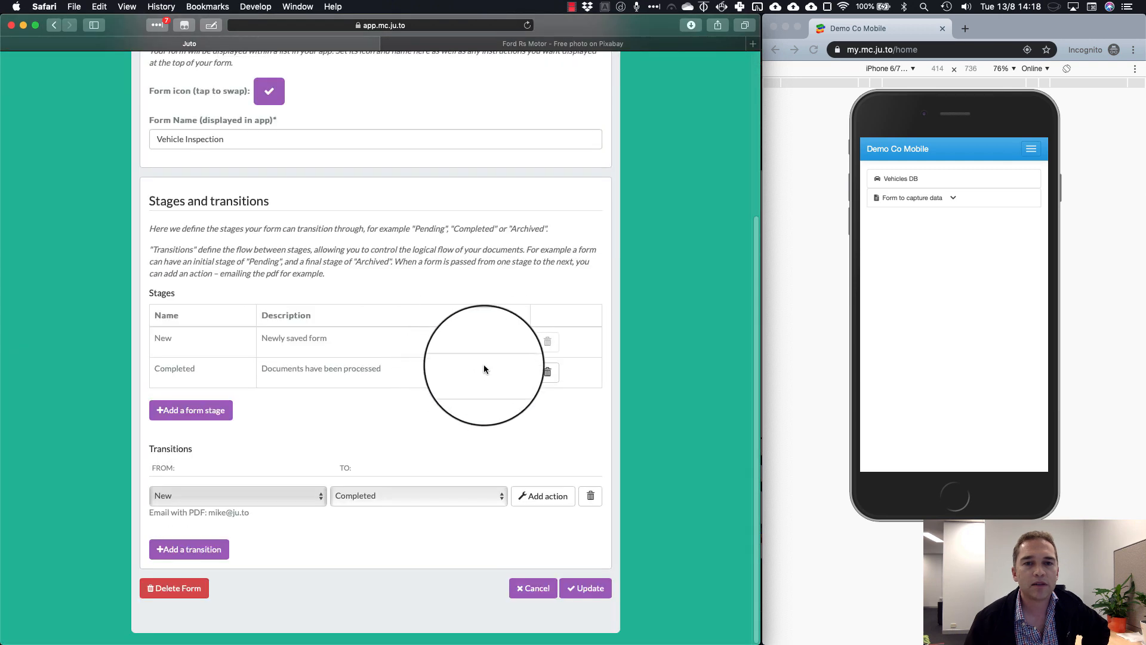
click(586, 588)
Finish the design and publish the Vehicle Inspection form to the app
scroll(591, 584, down, 5)
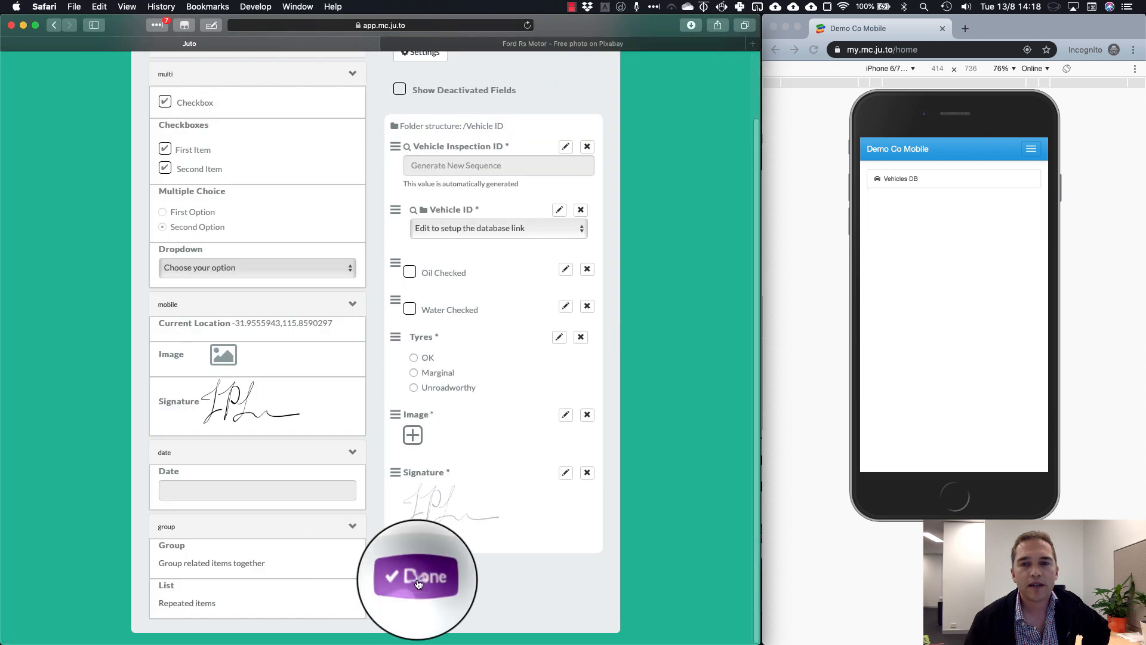
click(418, 579)
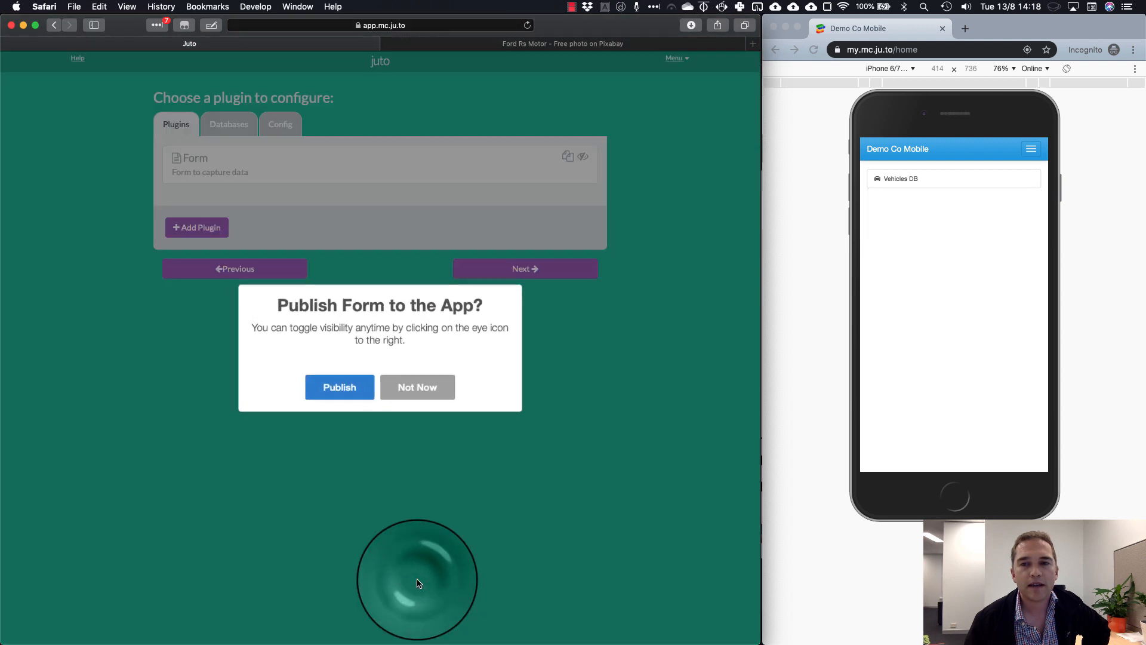
click(340, 391)
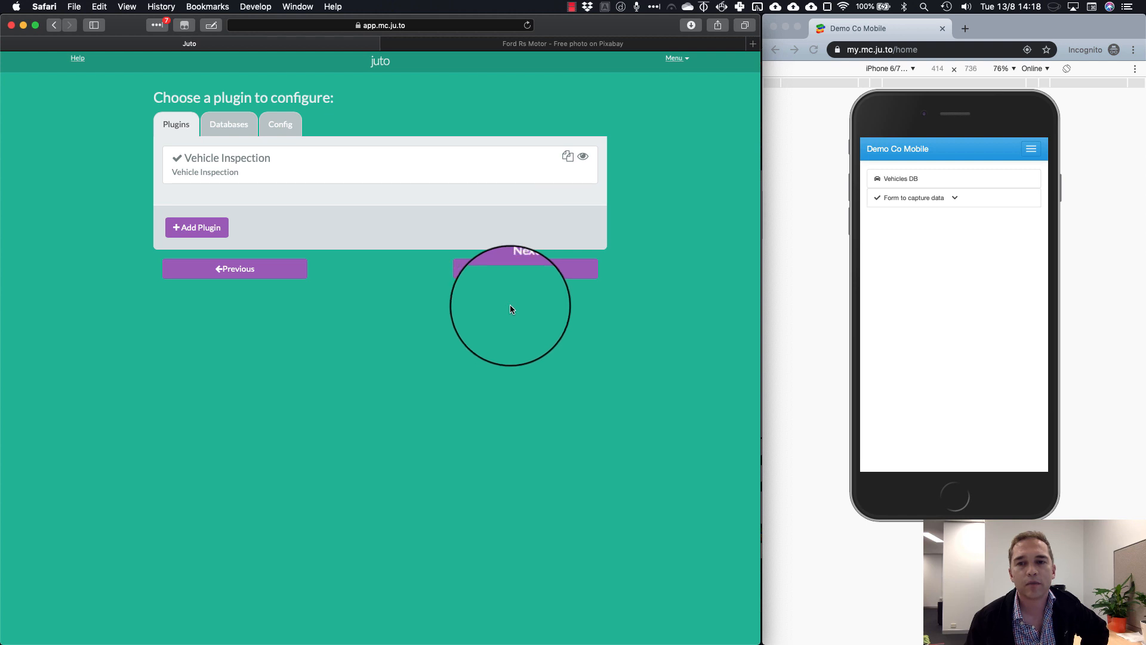
Start a new Vehicle Inspection in the mobile preview for vehicle '00000001 - Ford - Focus'
click(943, 196)
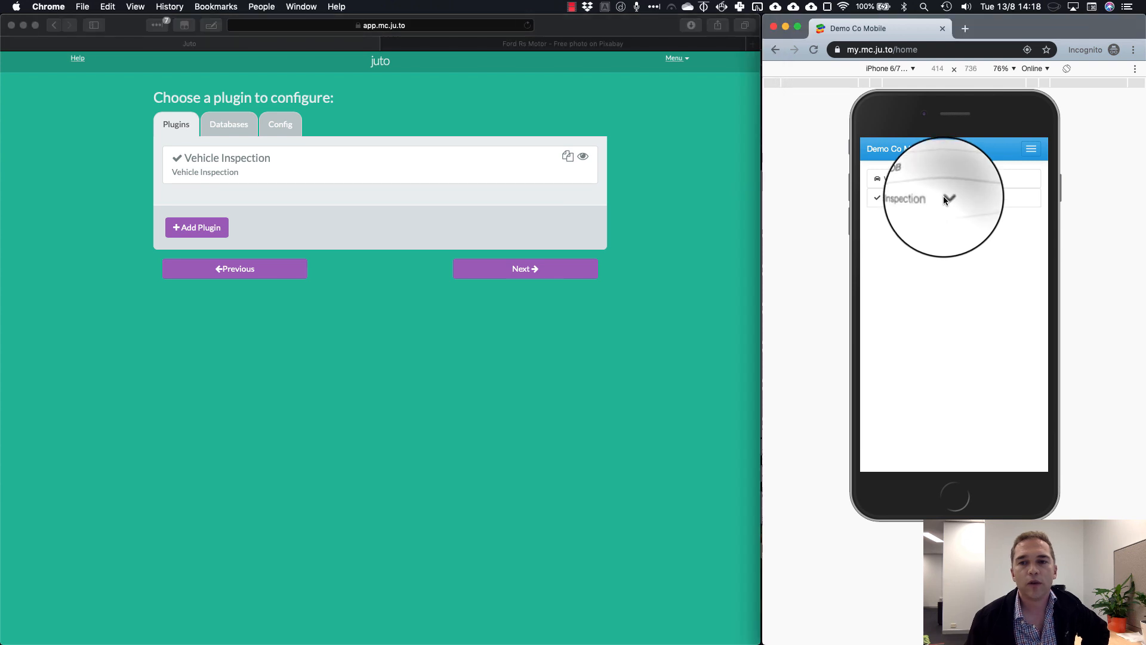
click(947, 197)
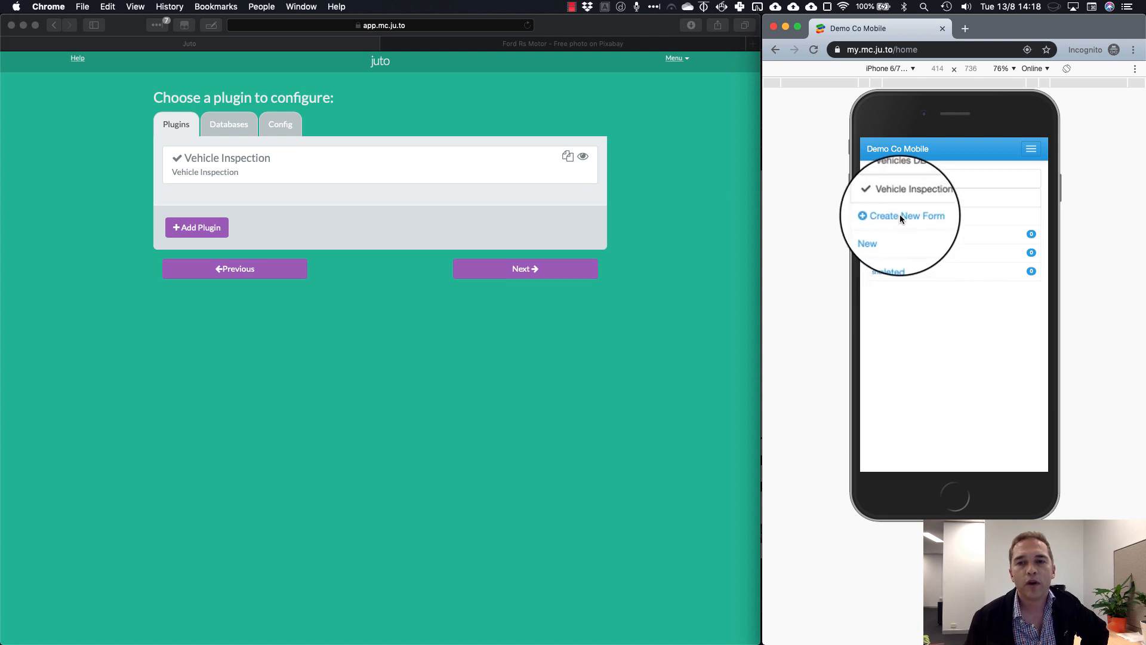
click(900, 214)
click(916, 240)
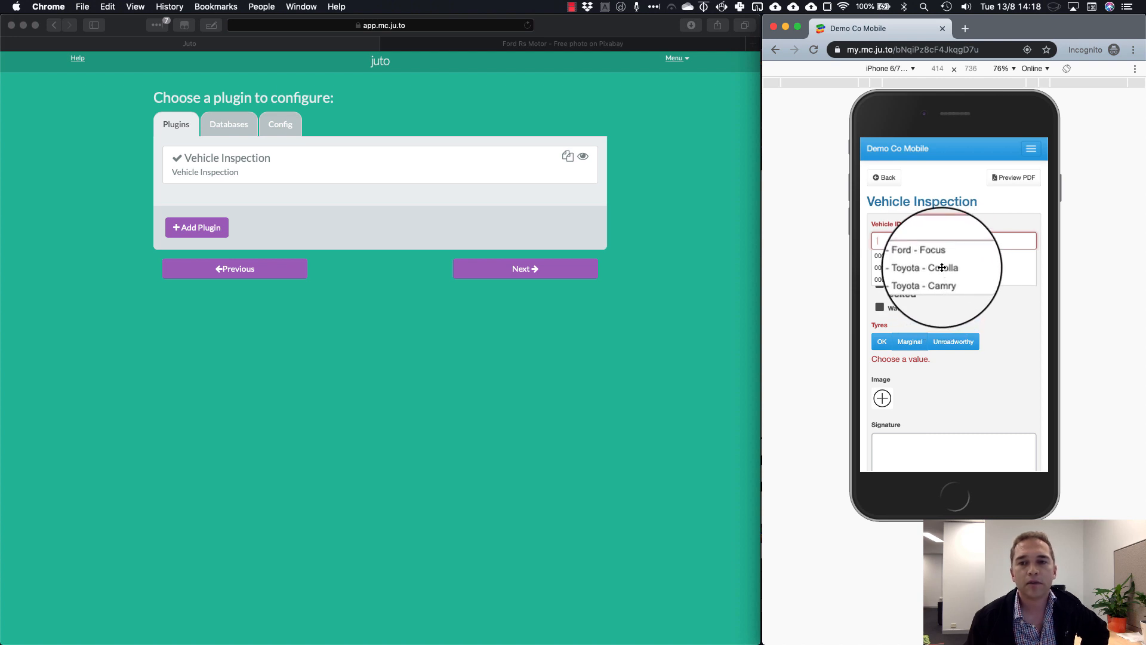
text(To)
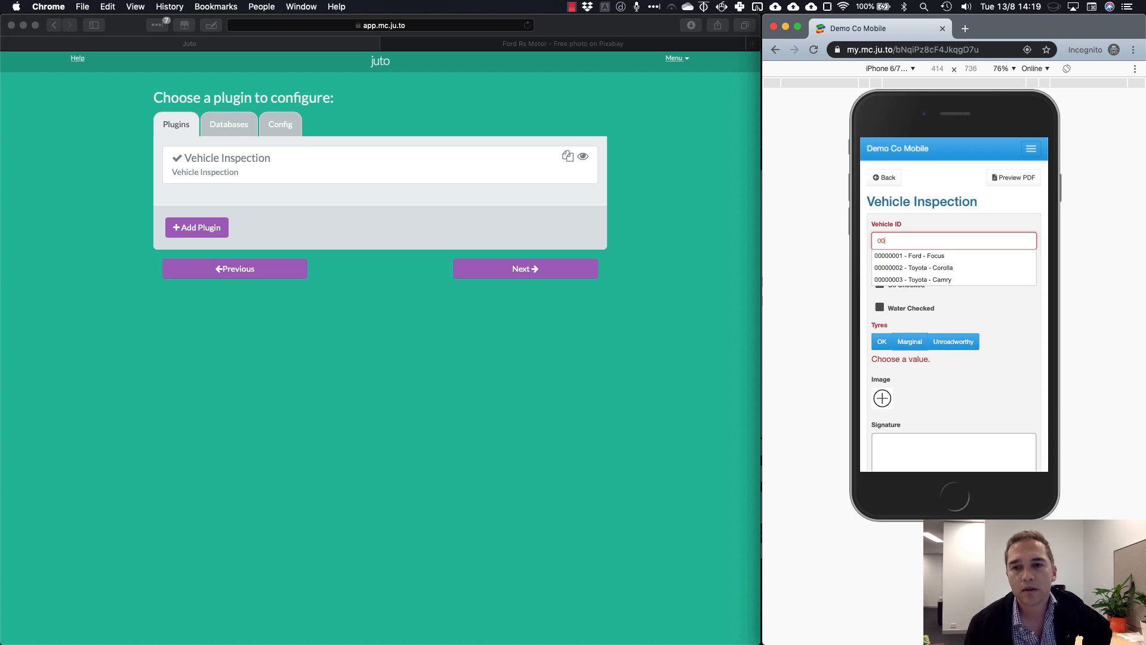
text(000001)
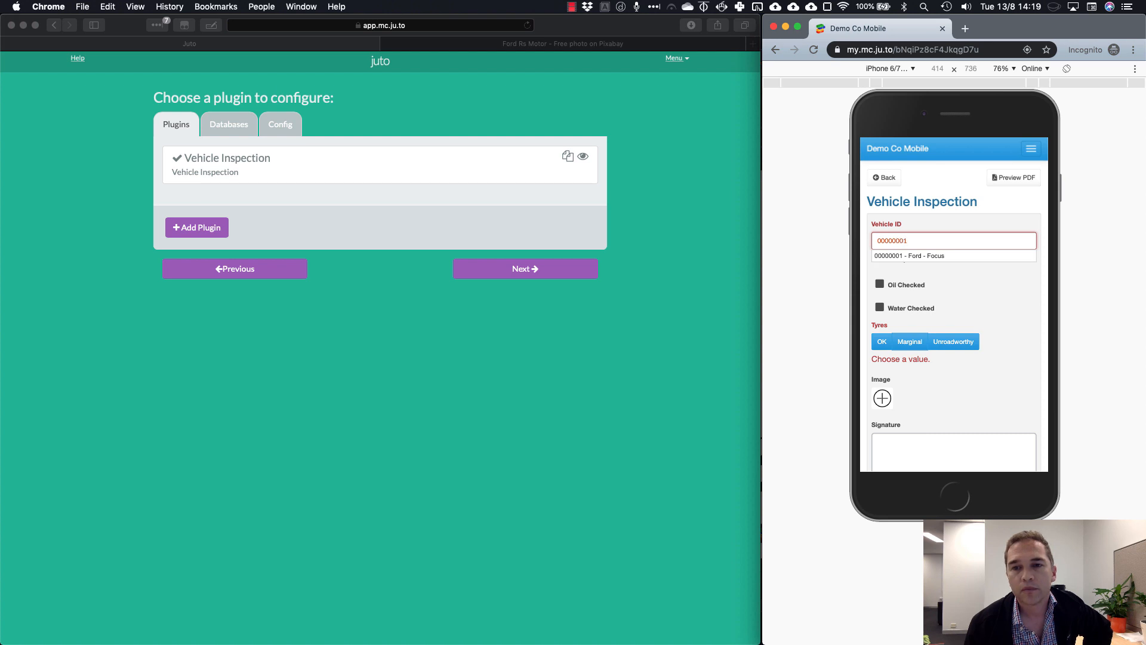
click(964, 255)
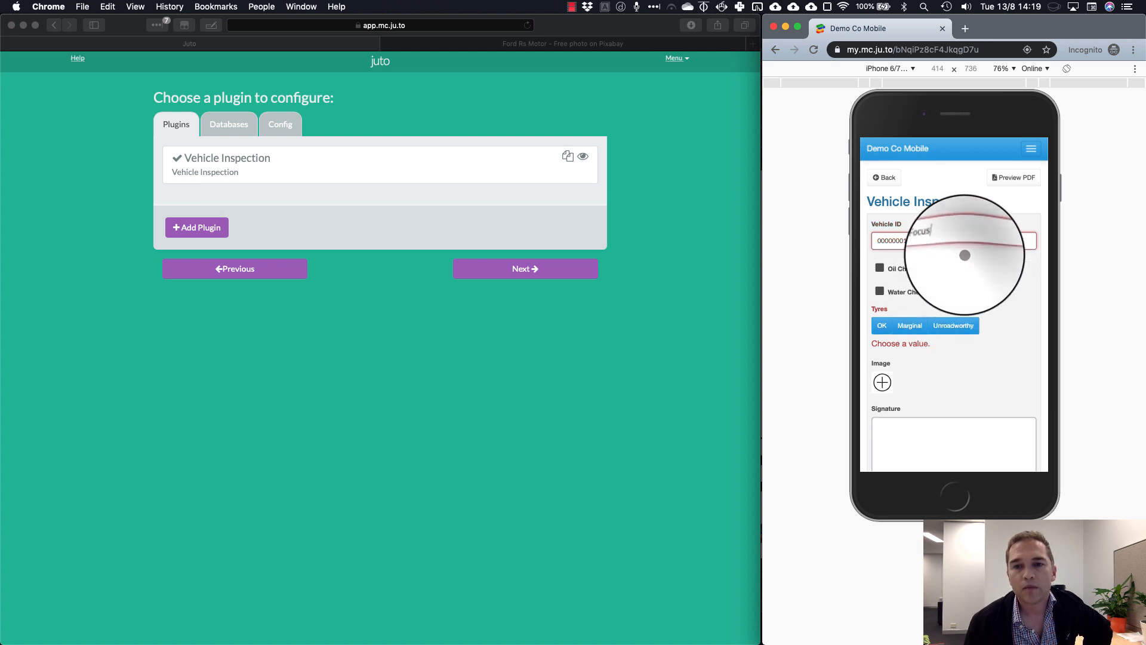
Tick Oil and Water Checked, rate tyres Marginal, sign, and save the inspection
click(876, 267)
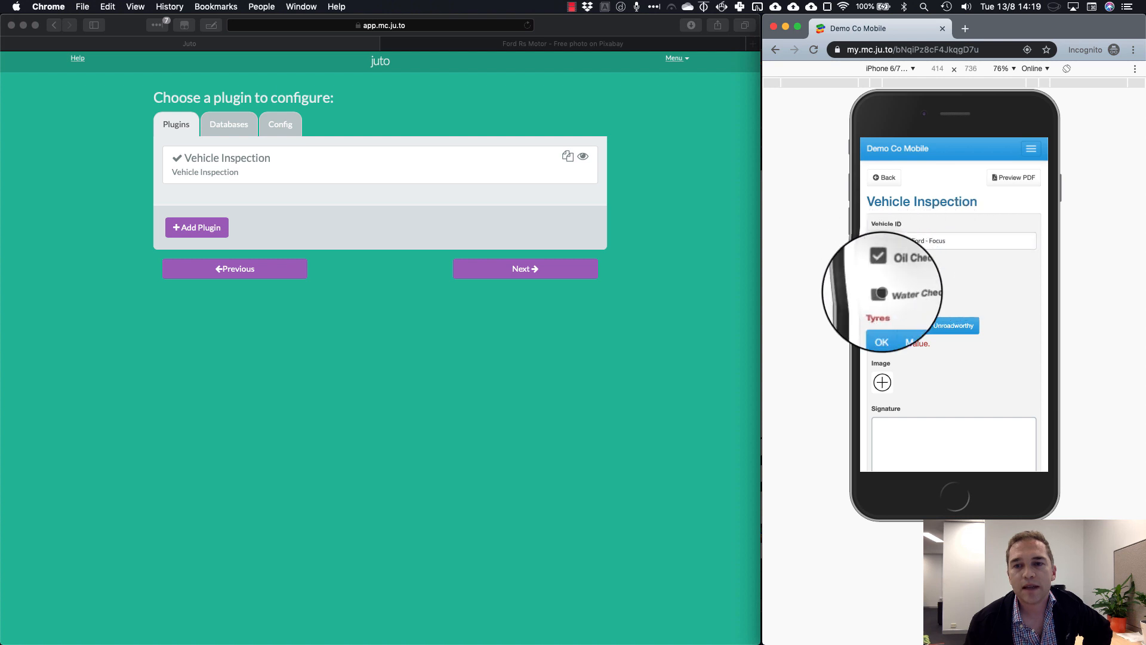
click(879, 291)
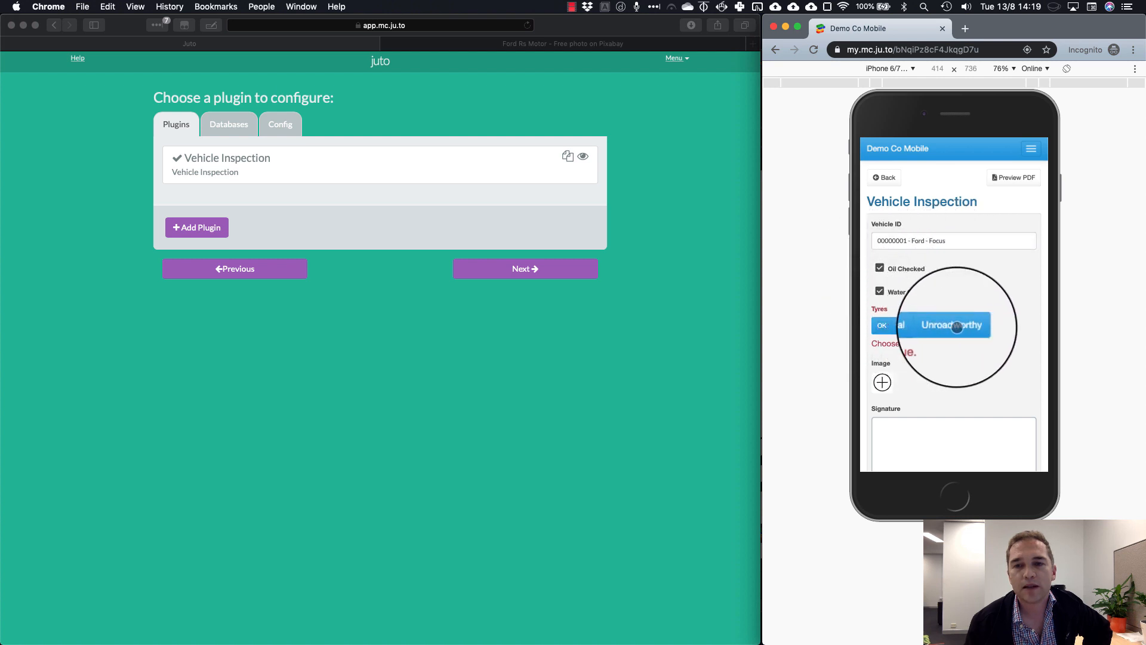
click(913, 326)
drag(920, 339, 916, 276)
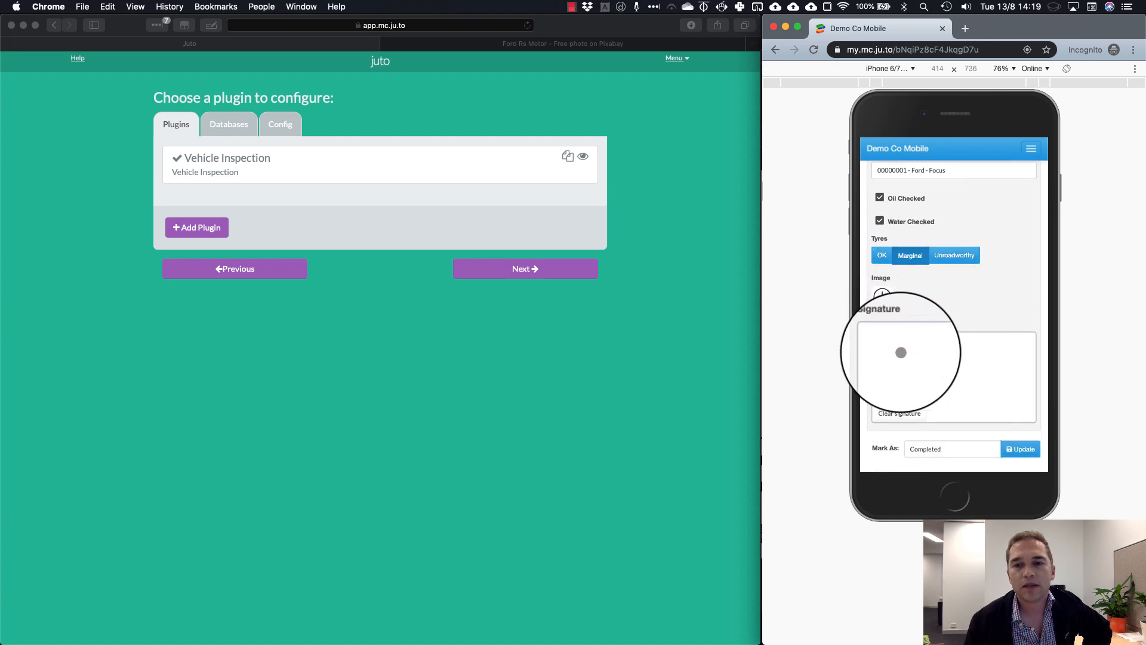
mouse_move(900, 353)
mouse_down()
mouse_move(887, 375)
mouse_move(979, 357)
mouse_up()
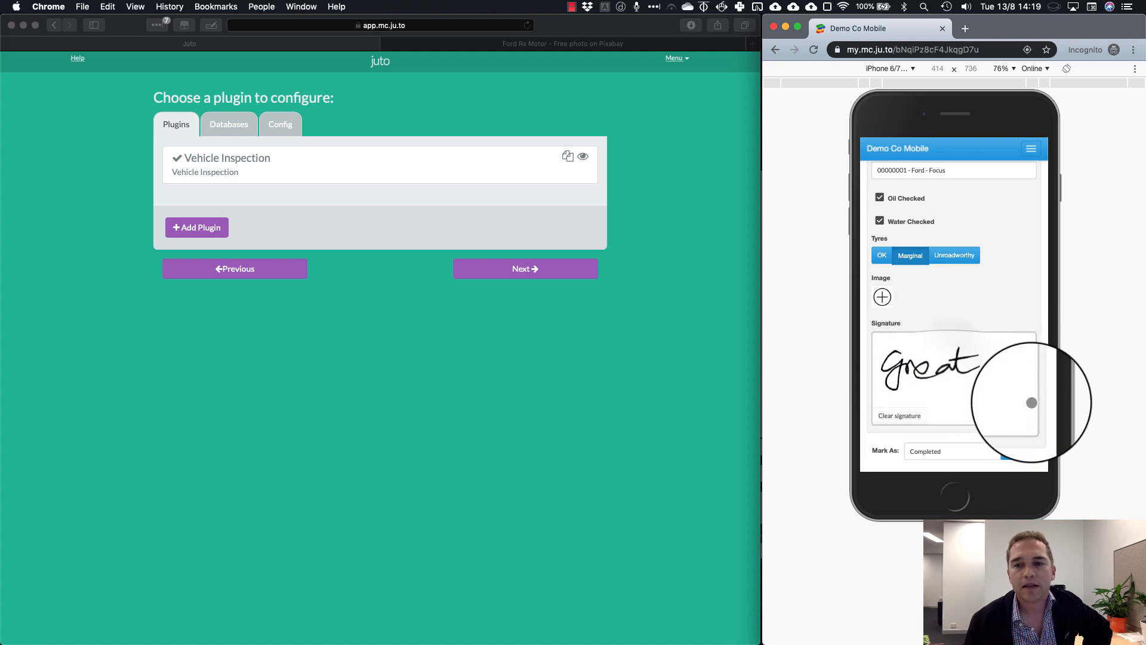
click(1020, 451)
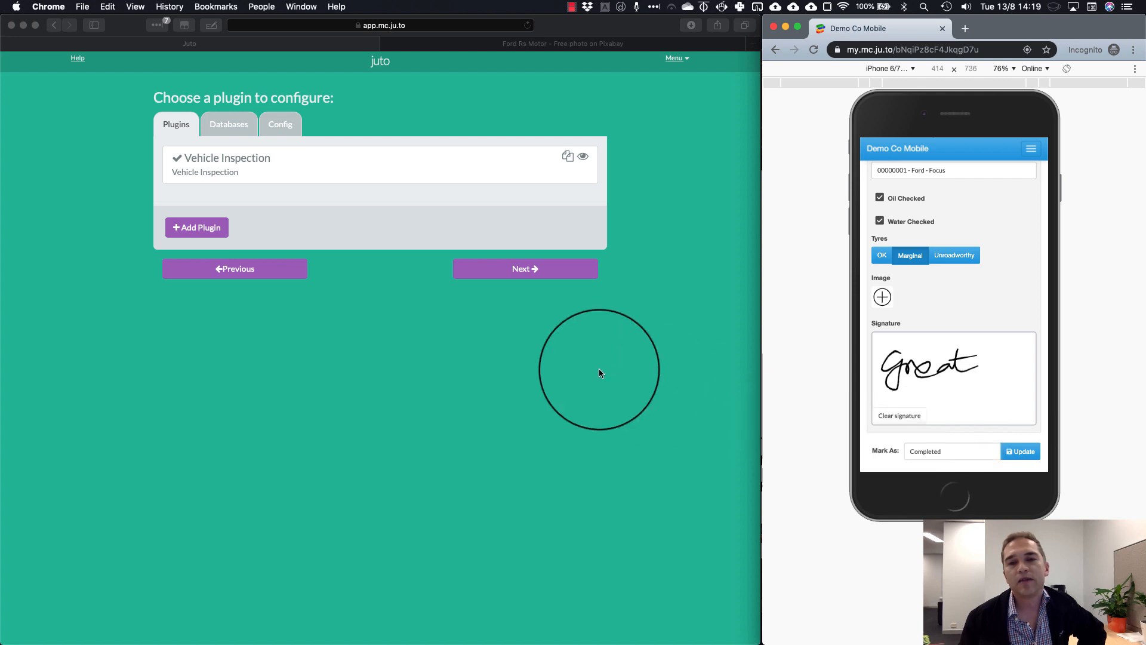
click(553, 357)
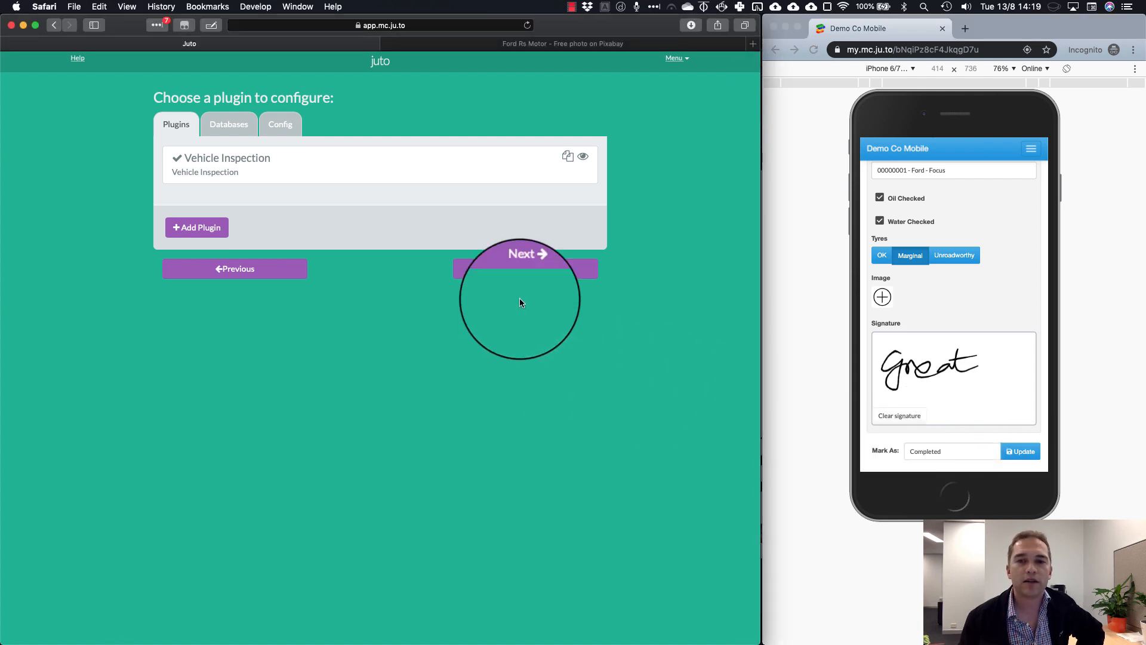
Choose the Flatly theme for the app
click(521, 273)
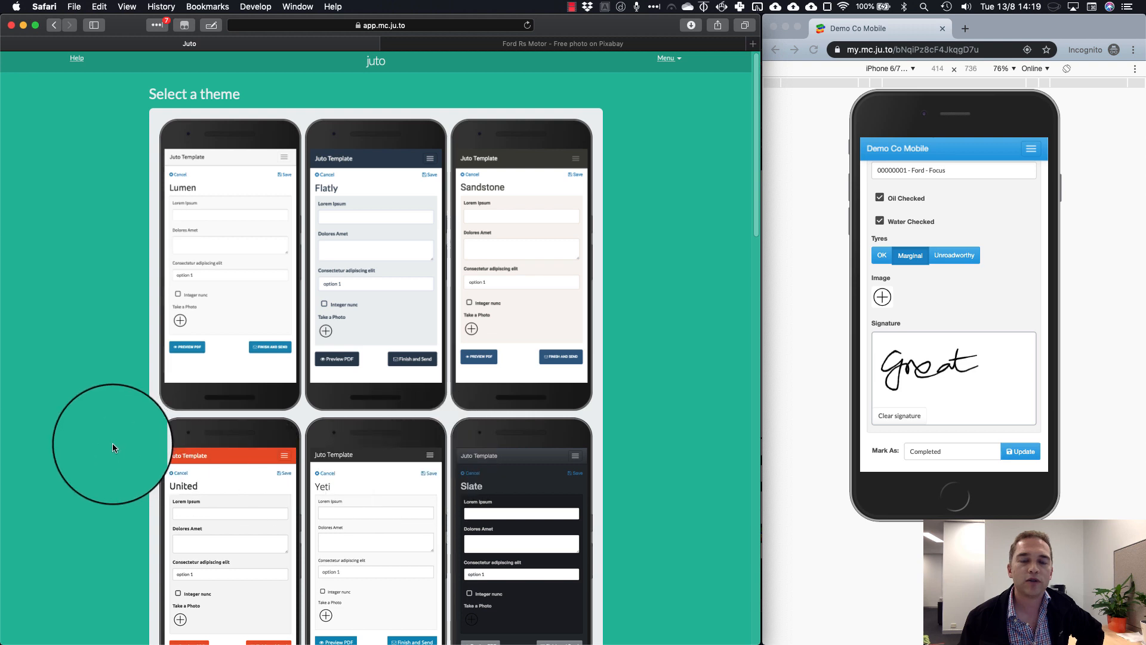
scroll(113, 442, down, 2)
scroll(113, 441, down, 1)
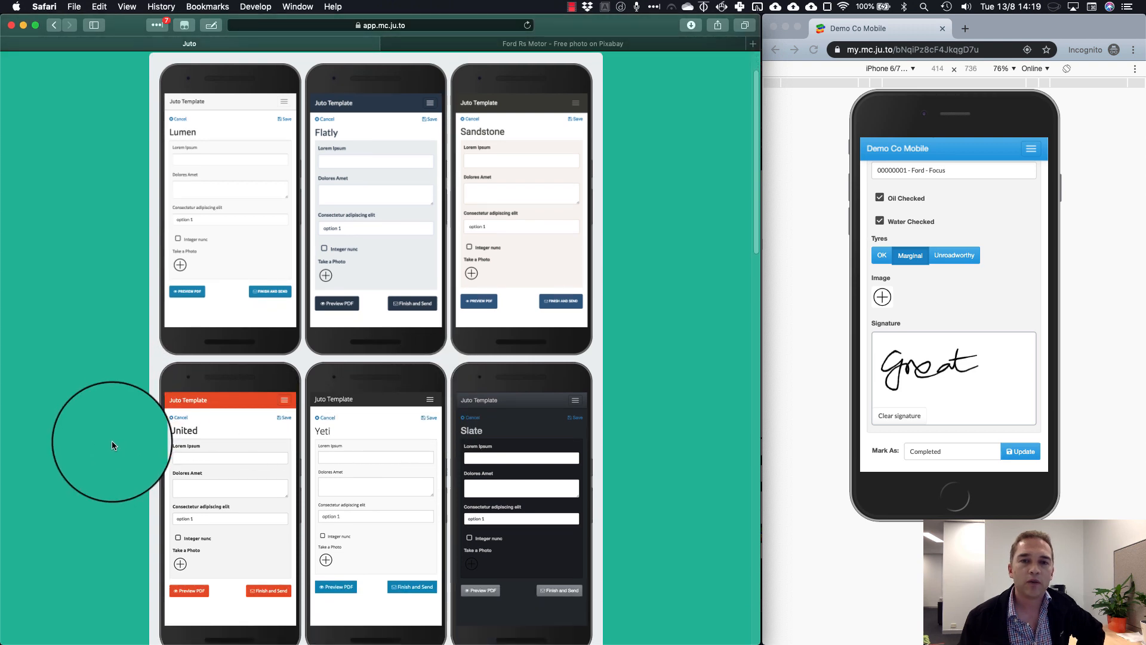
click(377, 214)
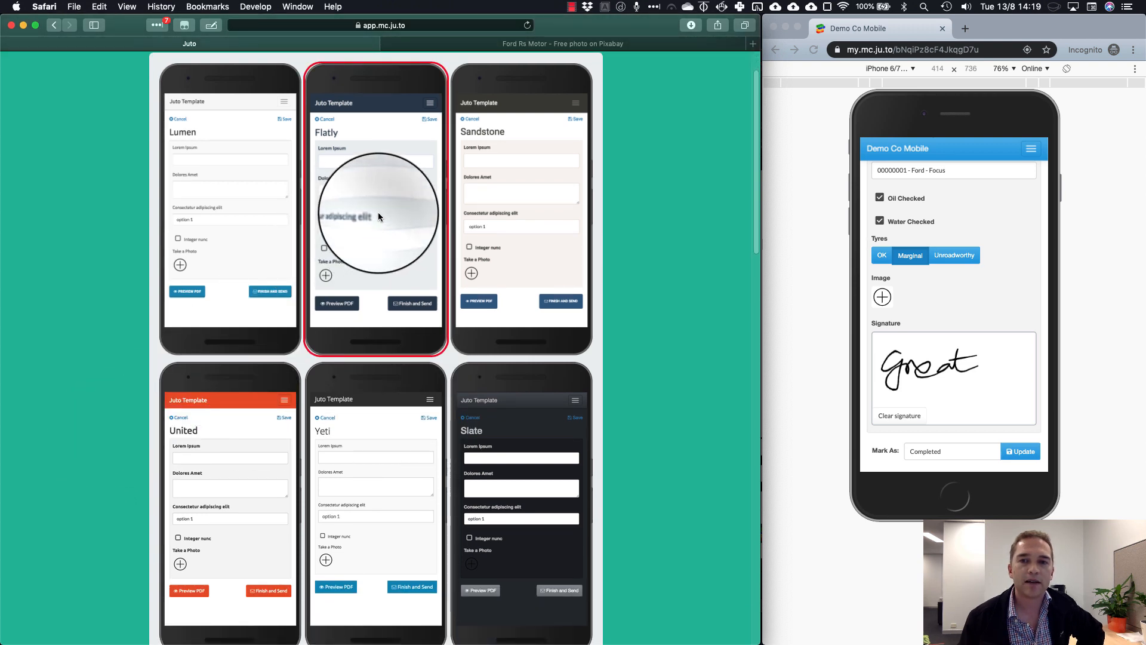
scroll(536, 425, down, 15)
scroll(536, 425, down, 5)
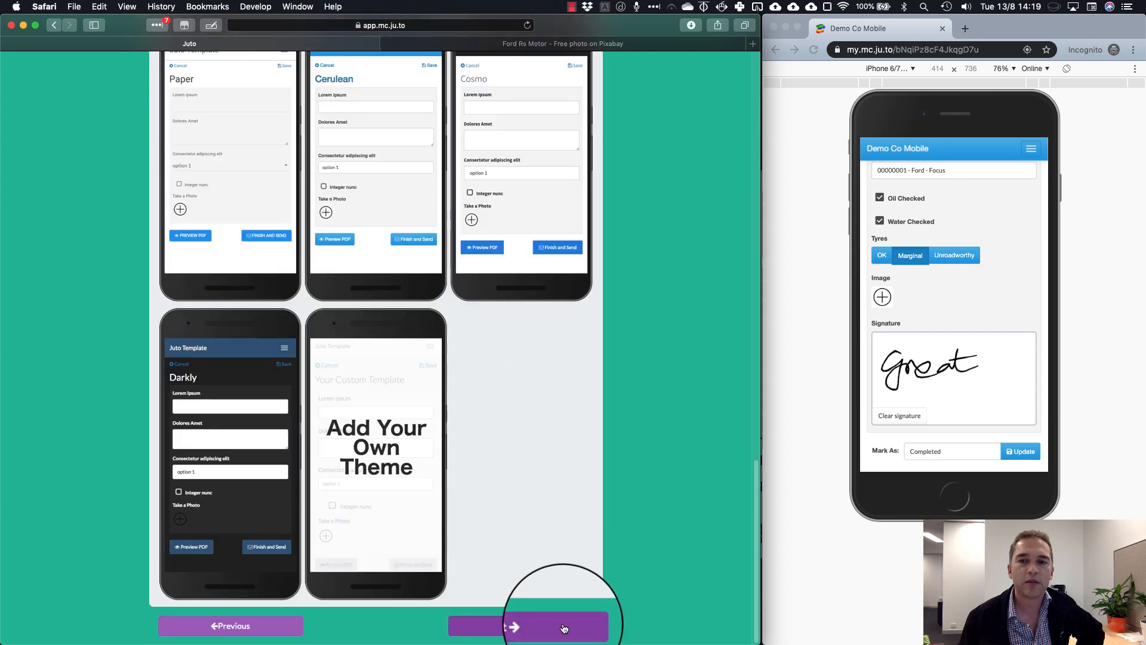
click(562, 623)
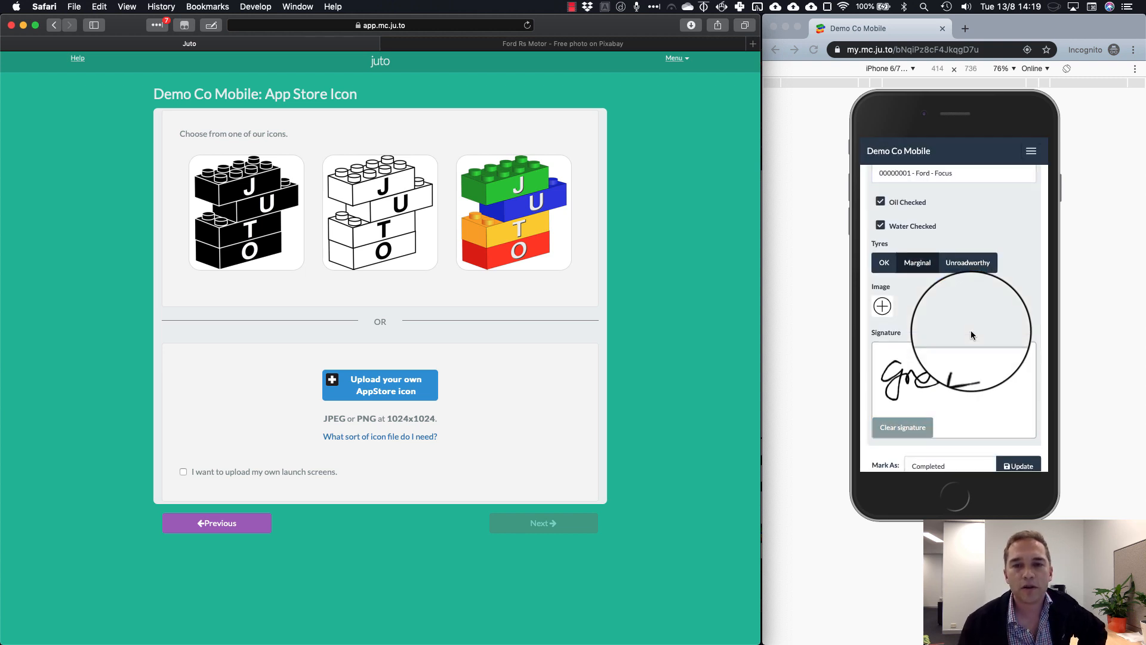
Upload the smartphone image from the Desktop as the App Store icon
click(384, 385)
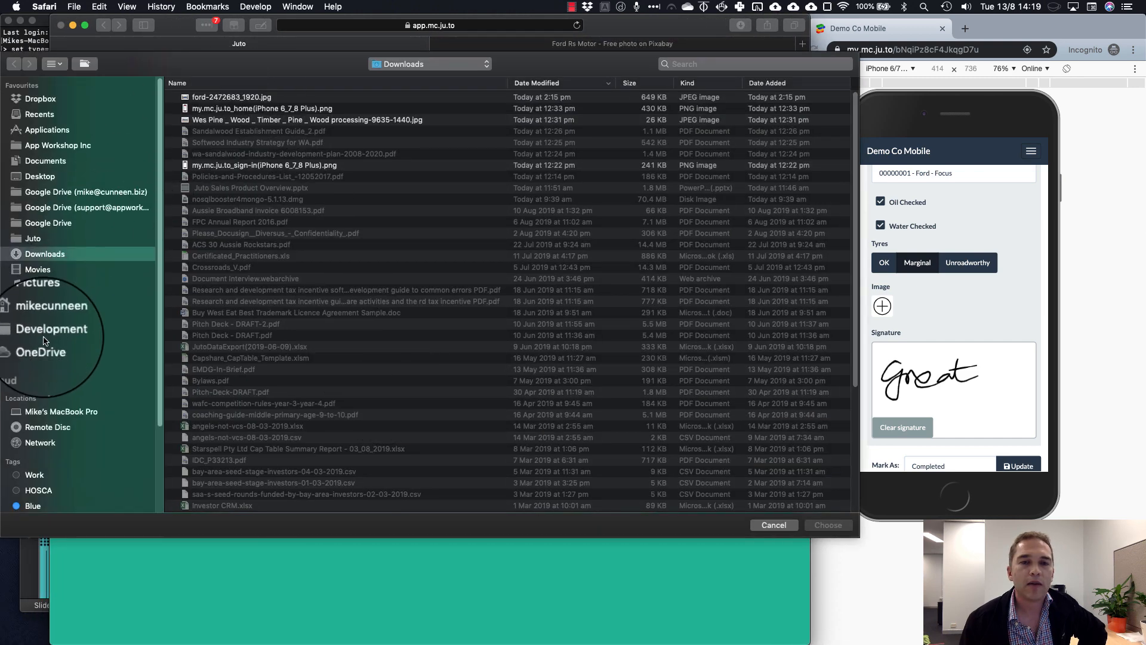
click(27, 179)
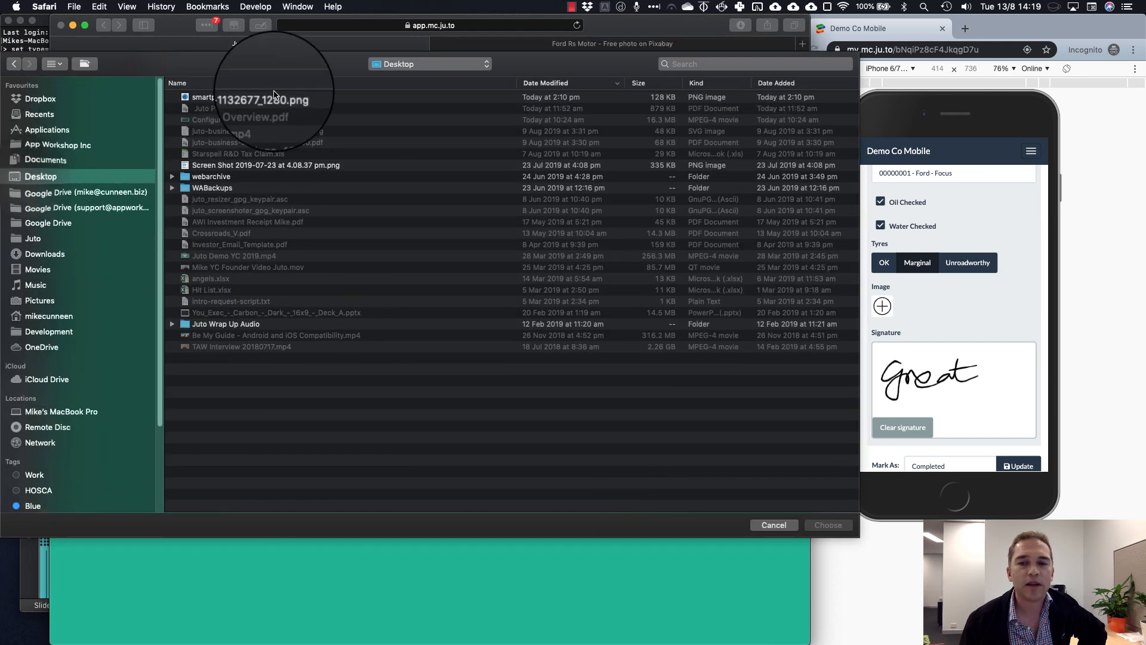
click(256, 97)
click(828, 525)
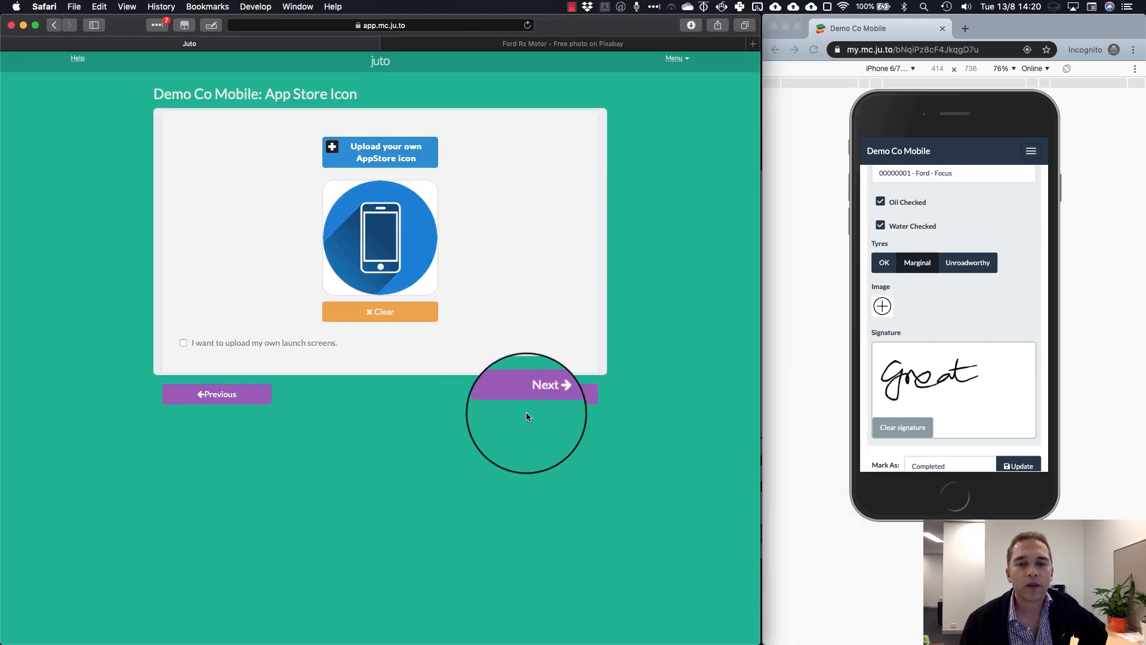
click(536, 394)
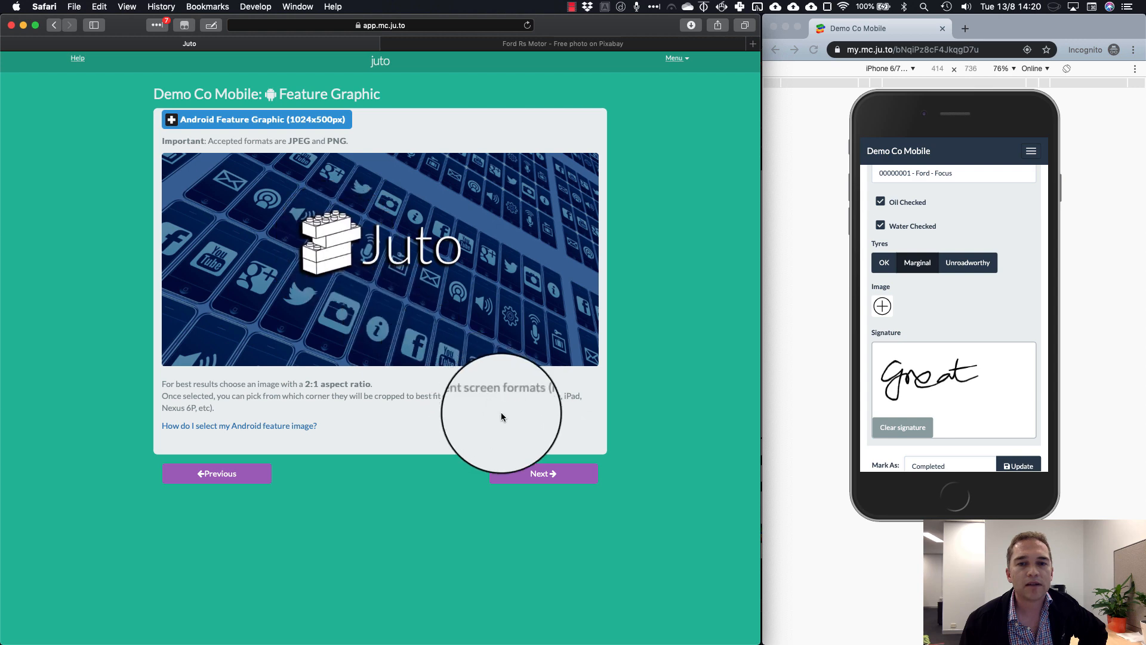
Accept the default feature graphic and write the first line of the App Store description about Demo Co's vehicle fleet
click(535, 475)
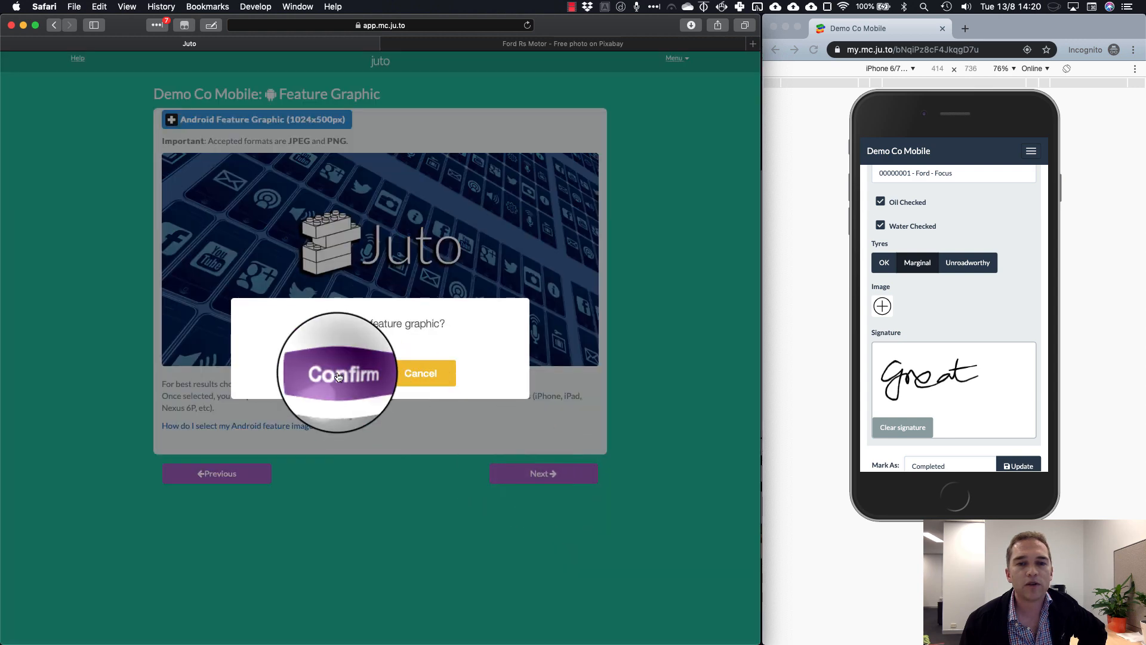
click(337, 373)
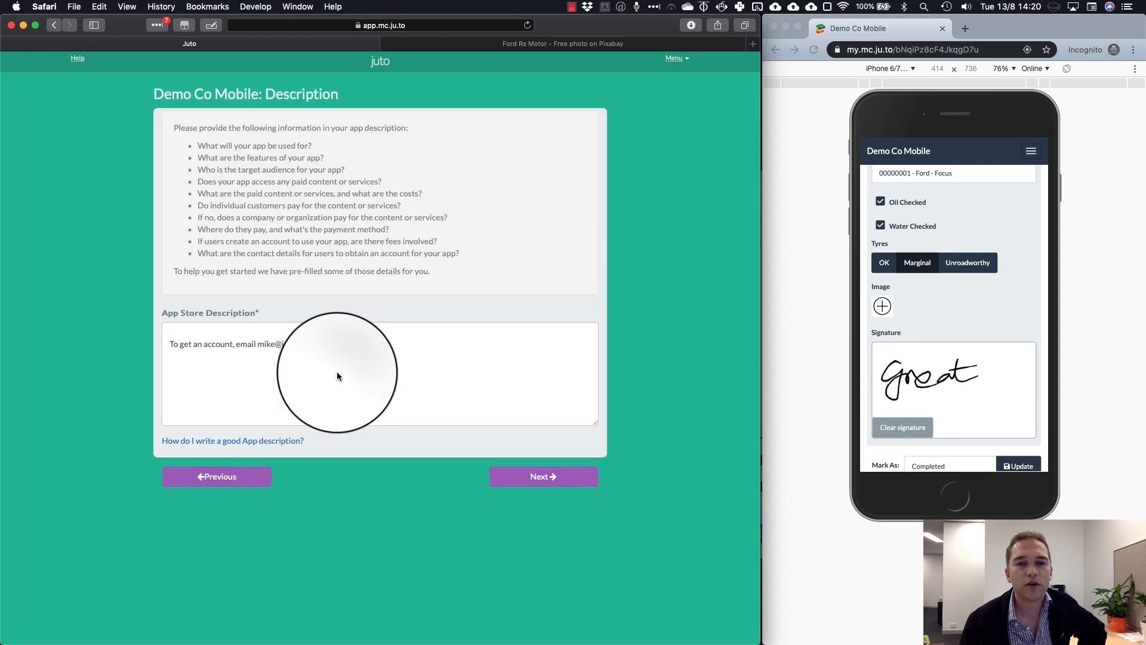
click(269, 331)
text(Thi sis)
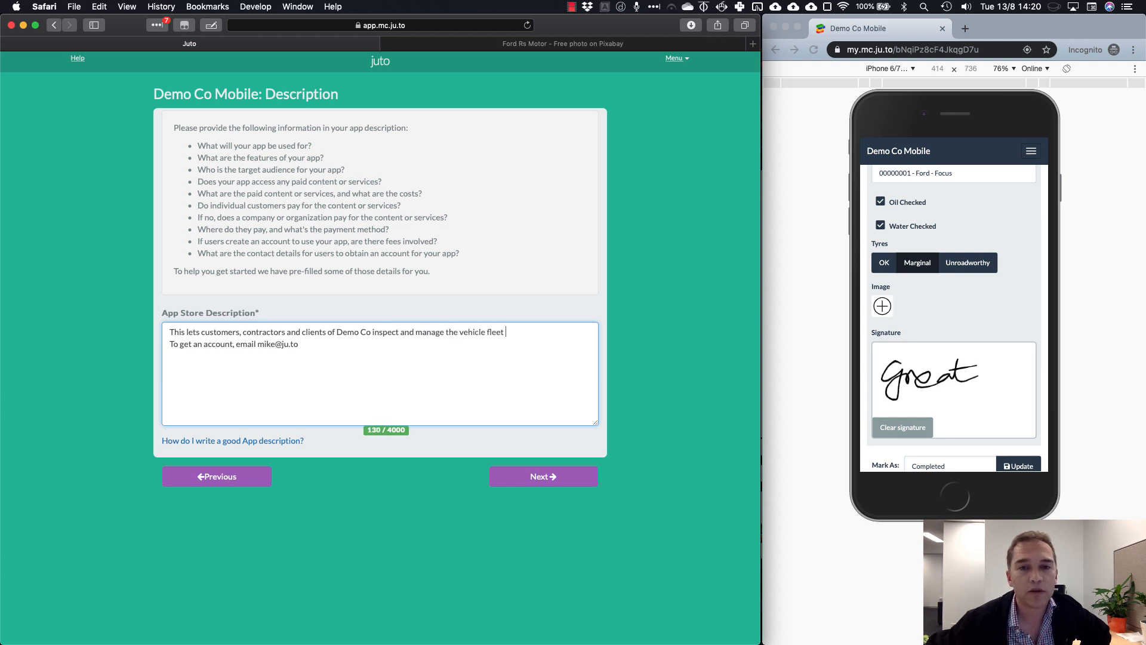
key(Return)
key(Return)
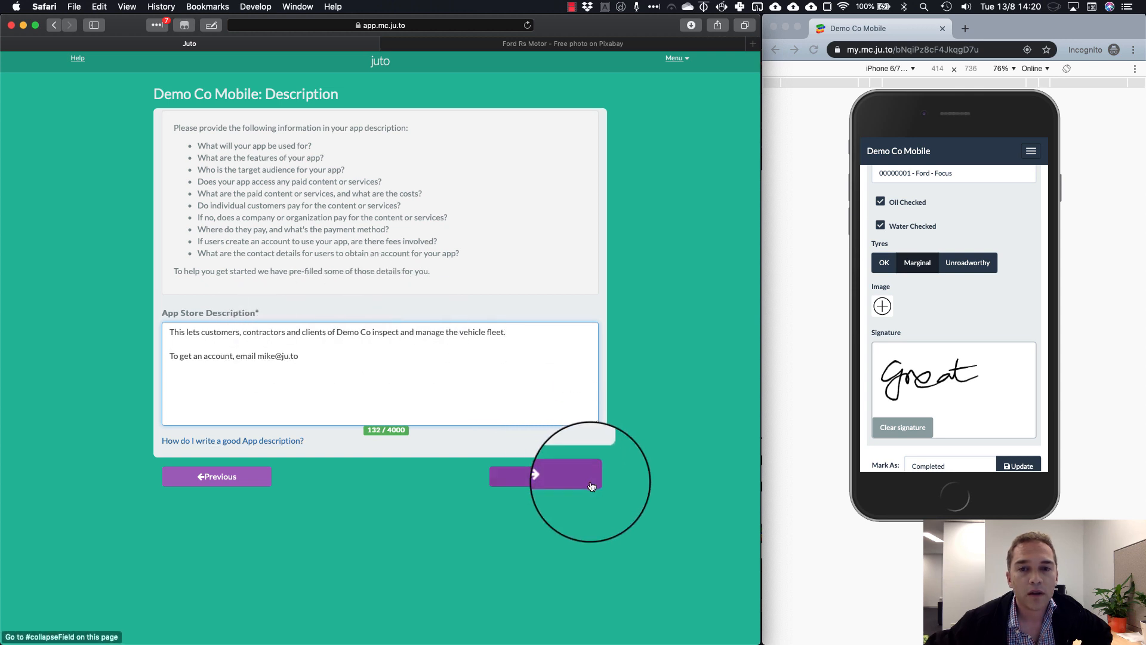
Enter the keywords 'demo,co,vehicle,management,fleet,inspection' and continue to Categories
click(553, 481)
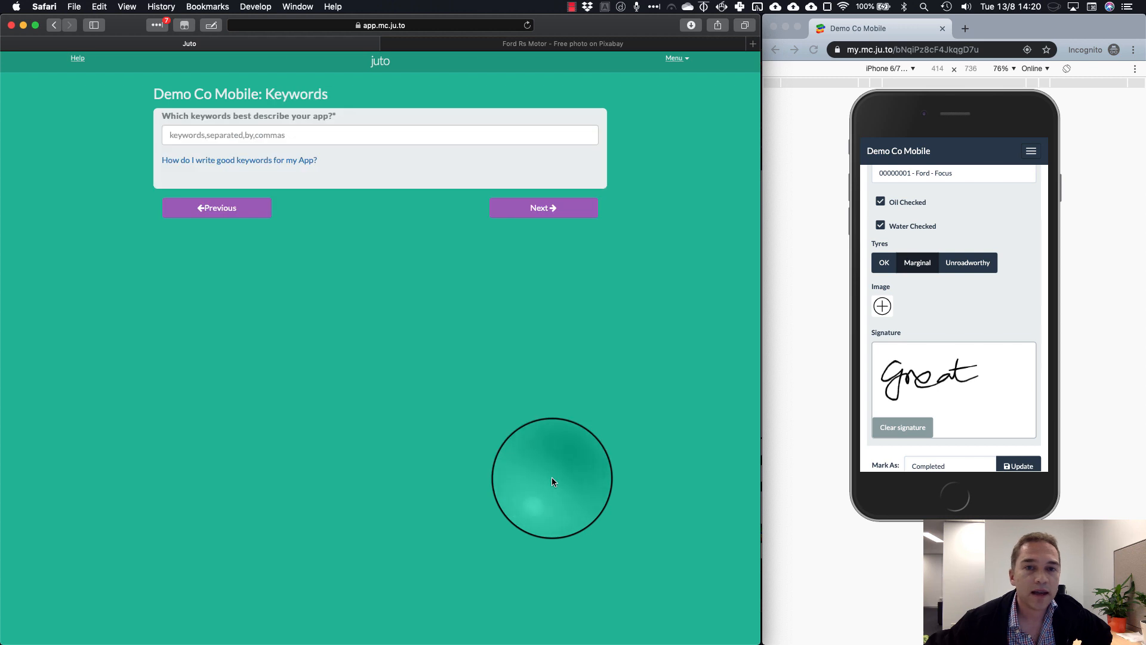
click(372, 138)
text(d)
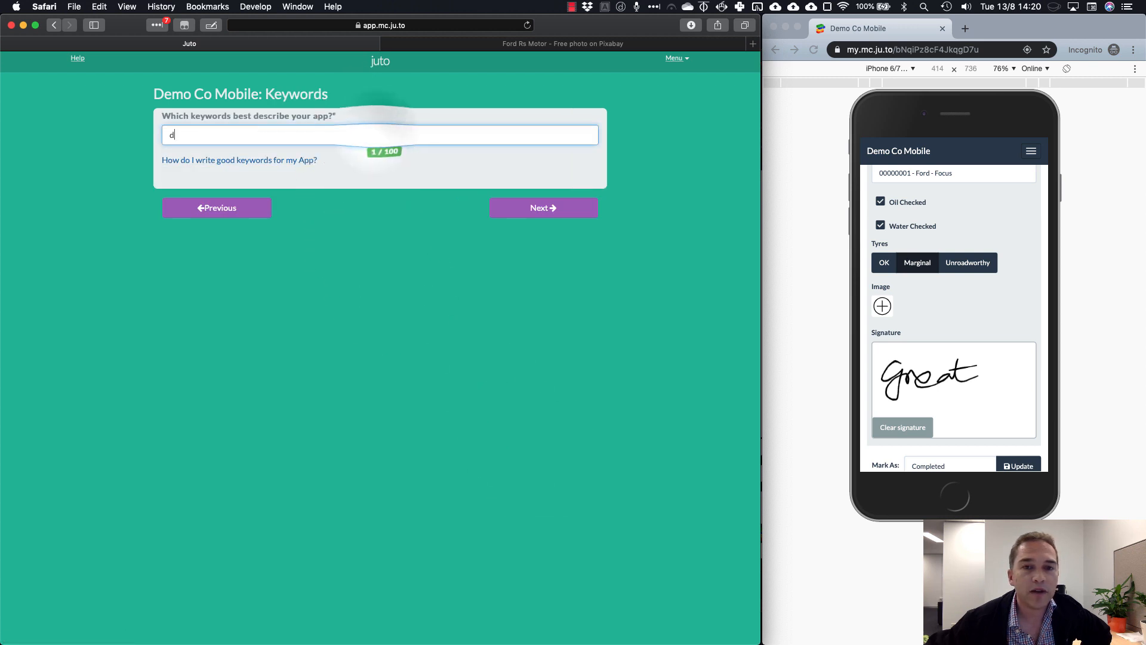
text(emo,co,)
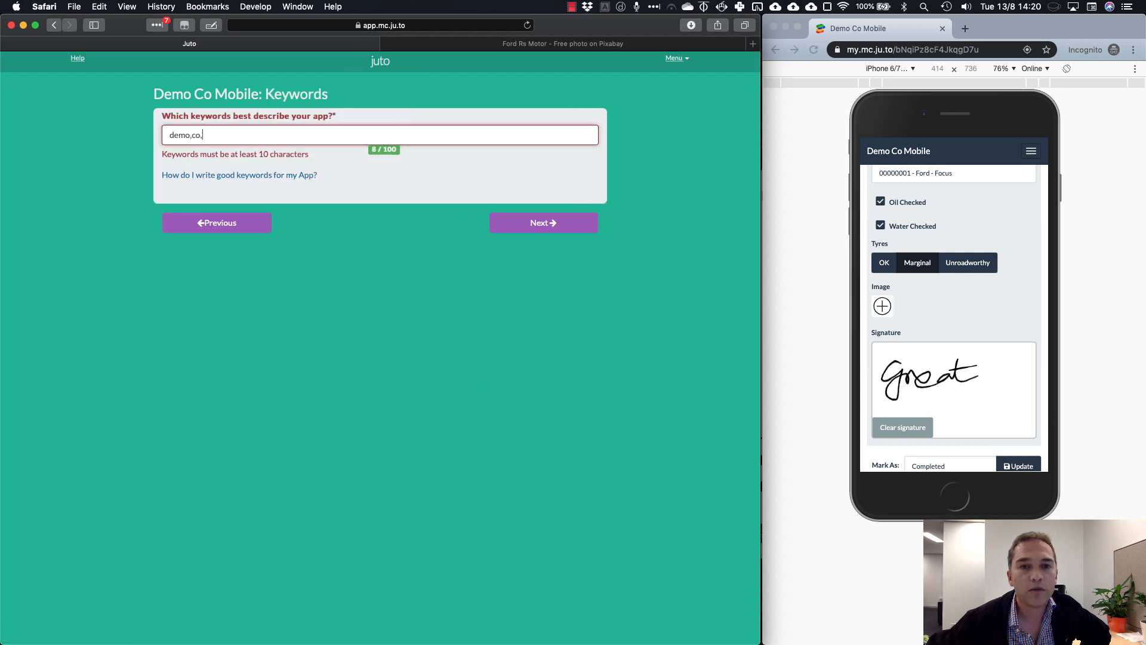
text(vehicle,management,fleet,inspection)
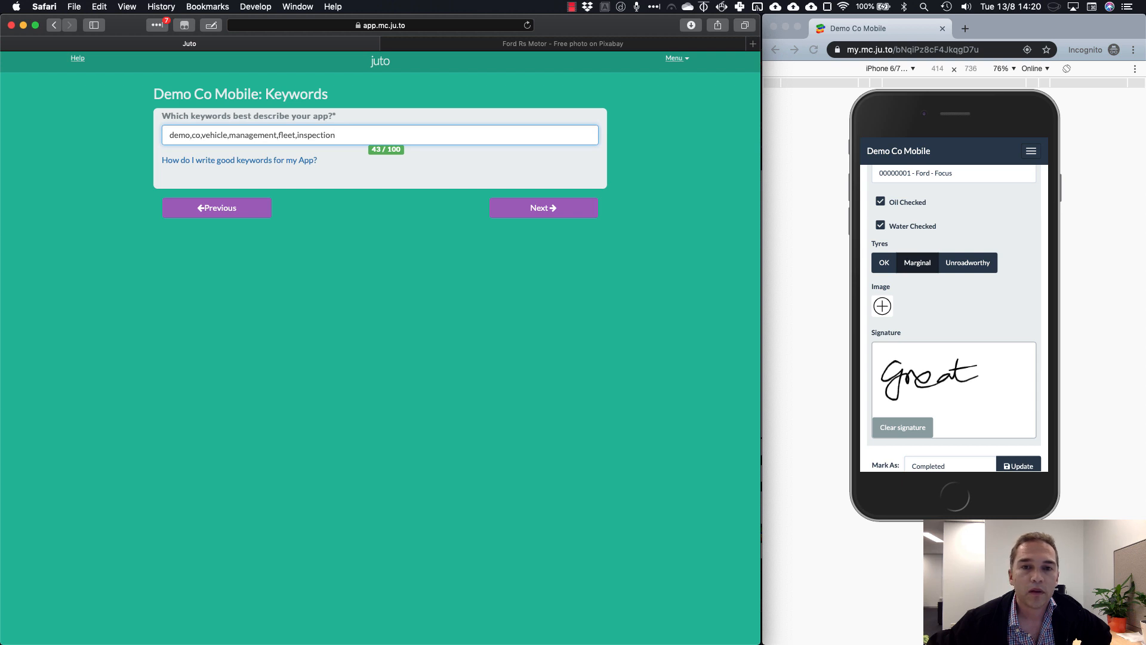
click(544, 208)
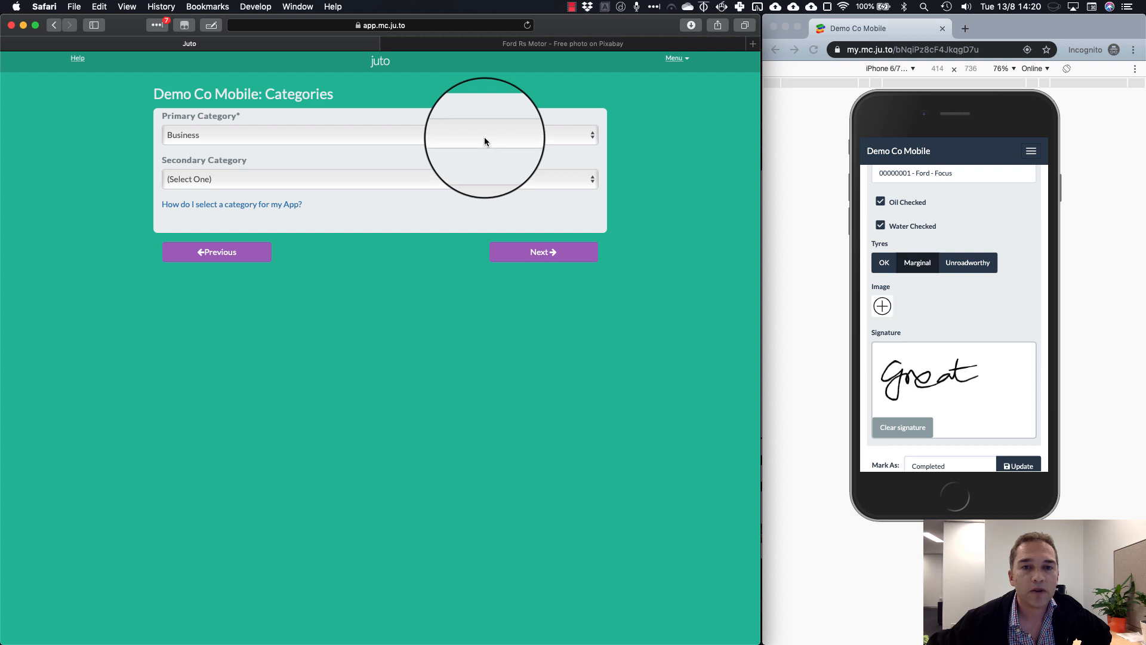
Generate the privacy policy with the company's state filled in, then validate it
click(545, 252)
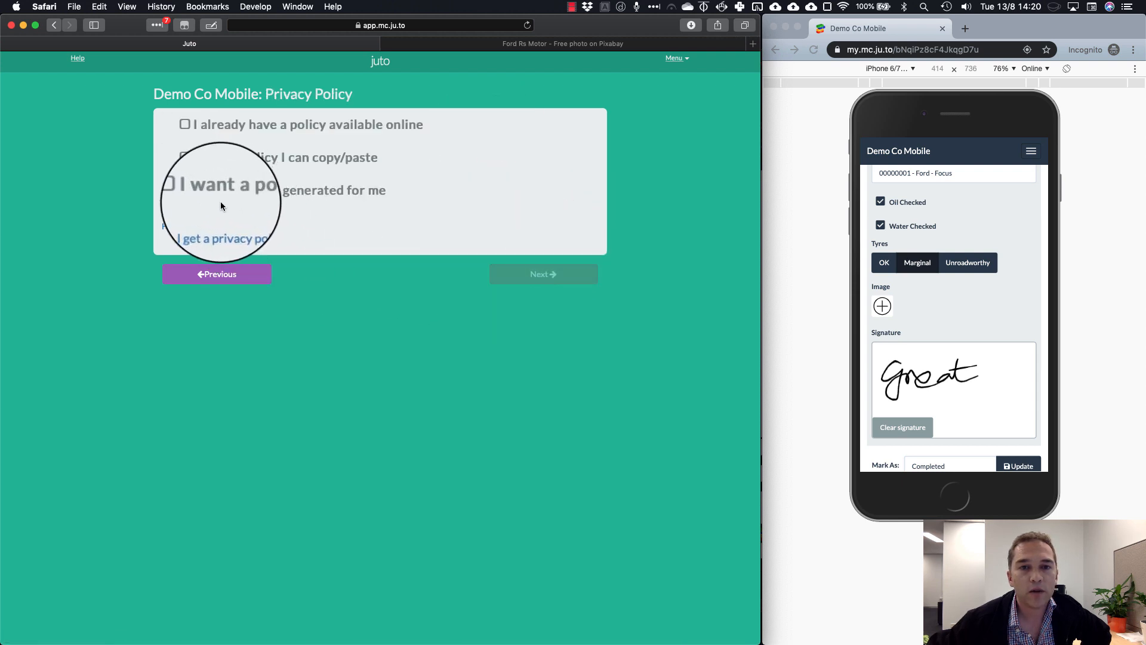
click(183, 190)
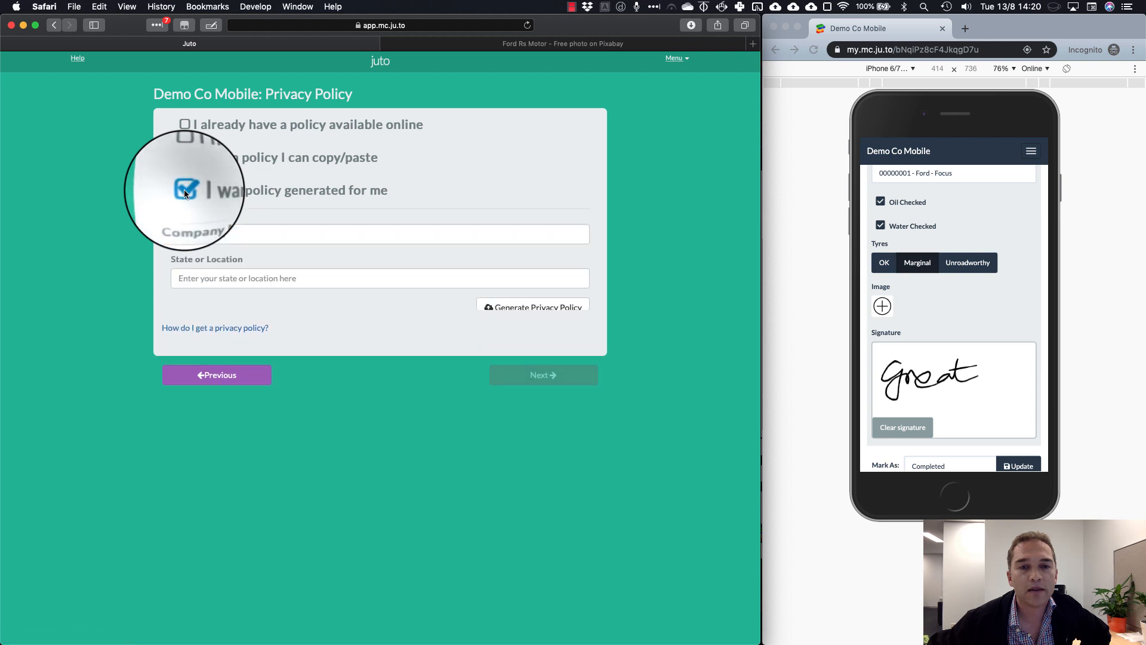
click(256, 278)
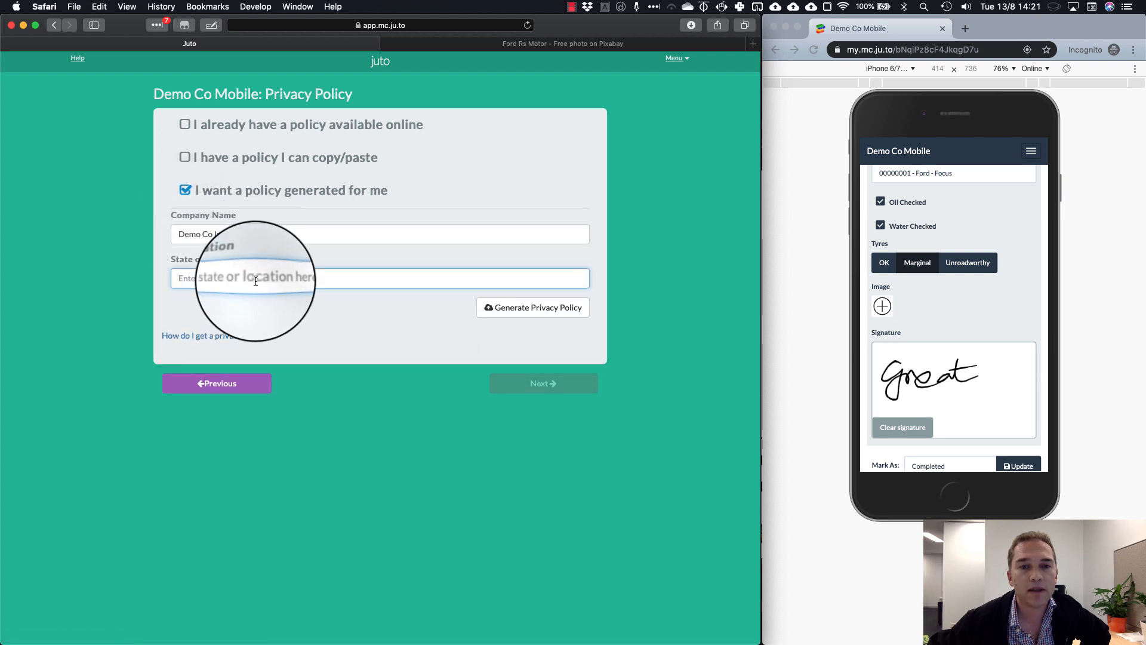
text(Western Australia)
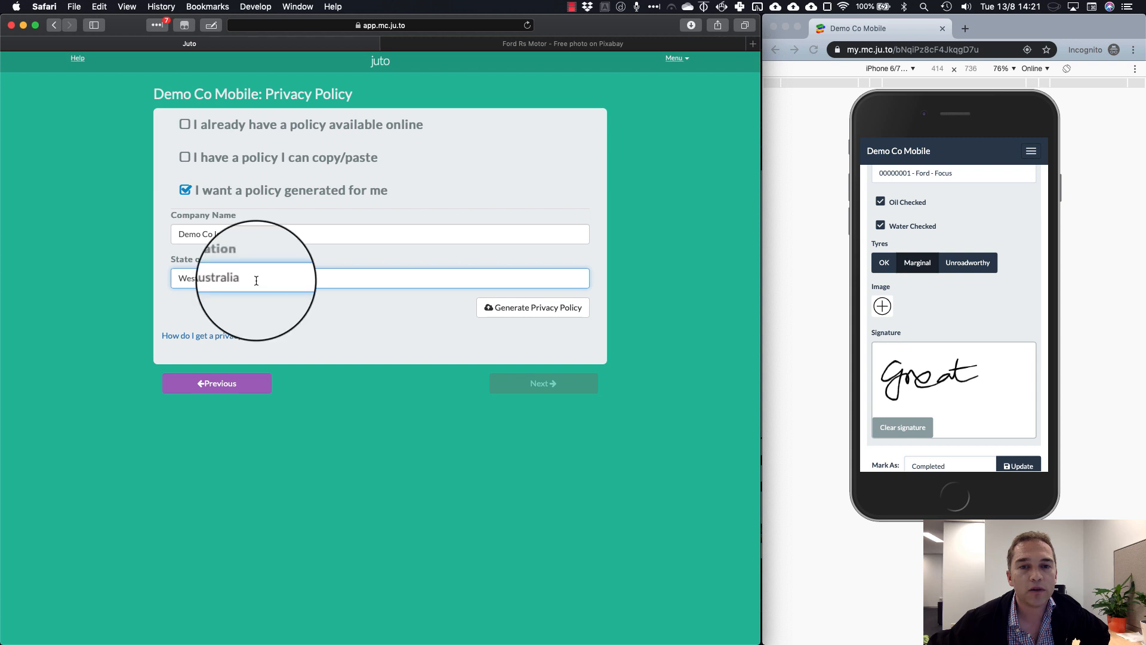
click(540, 308)
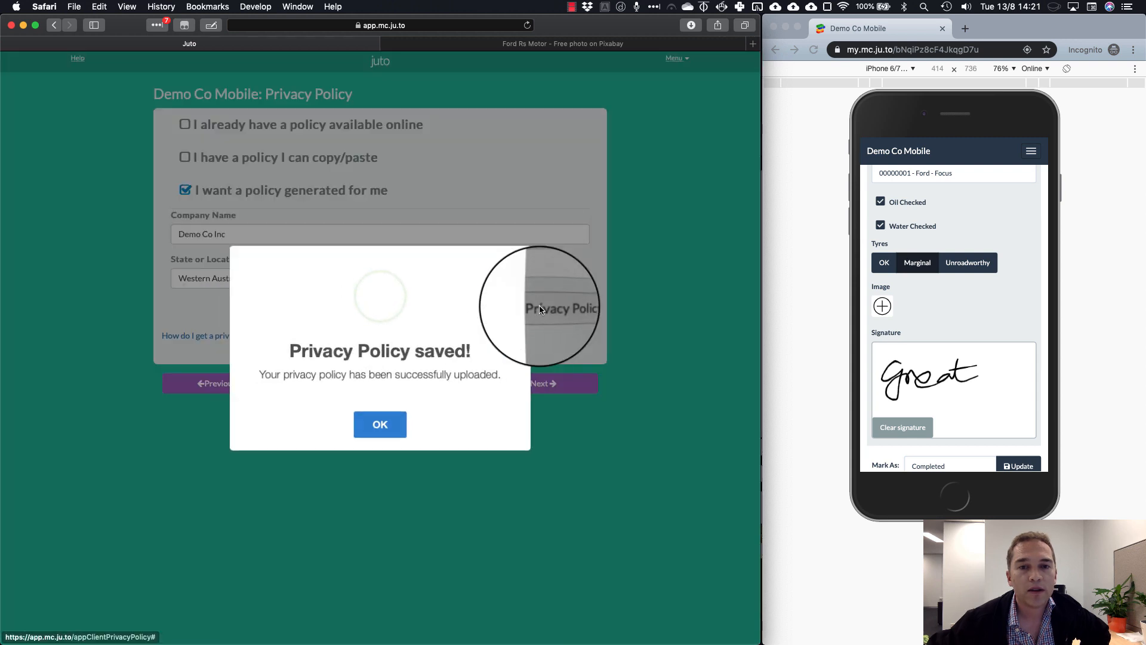
click(393, 425)
click(549, 391)
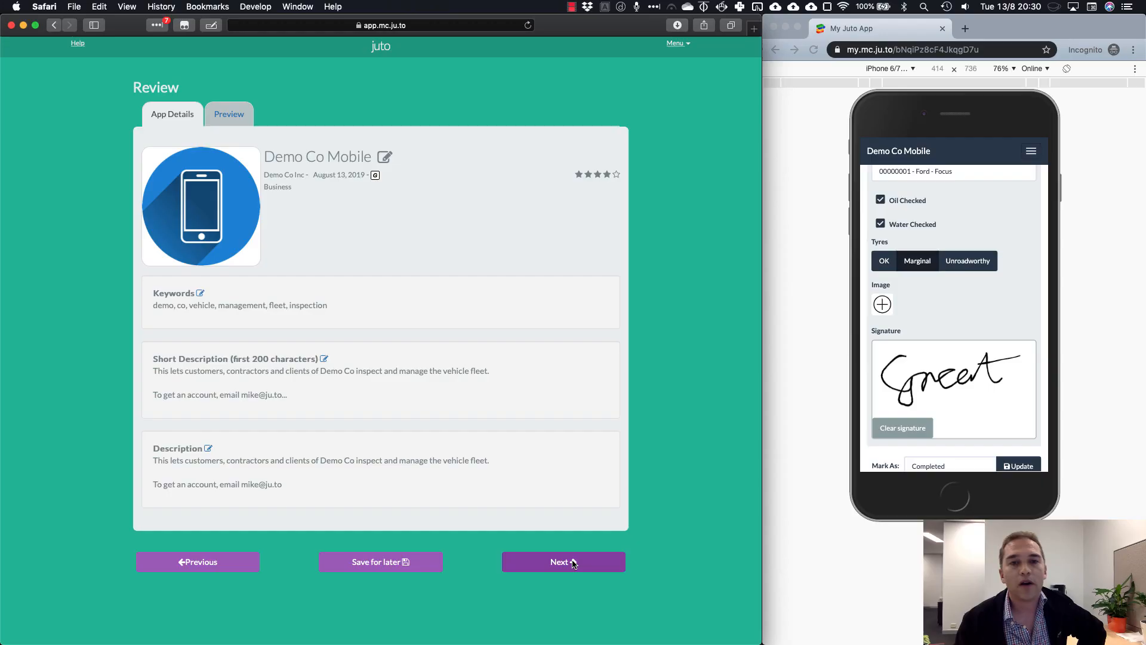
Pick the Juto Demo Mode - Monthly plan and the $99 Google Play and App Store submission
click(572, 560)
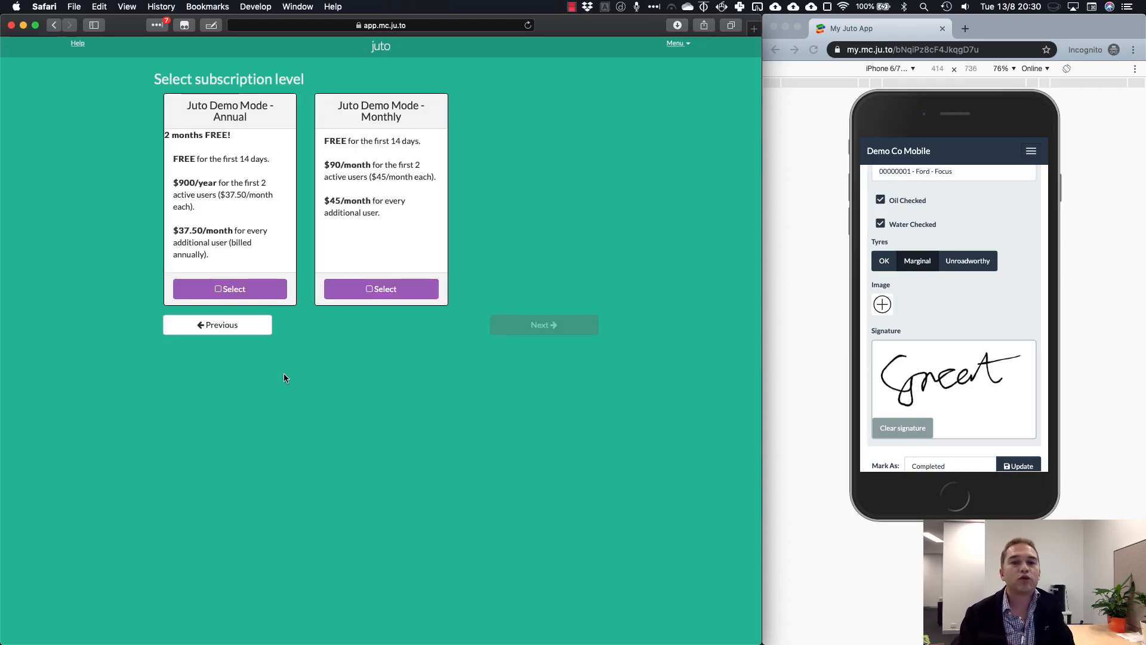
click(351, 293)
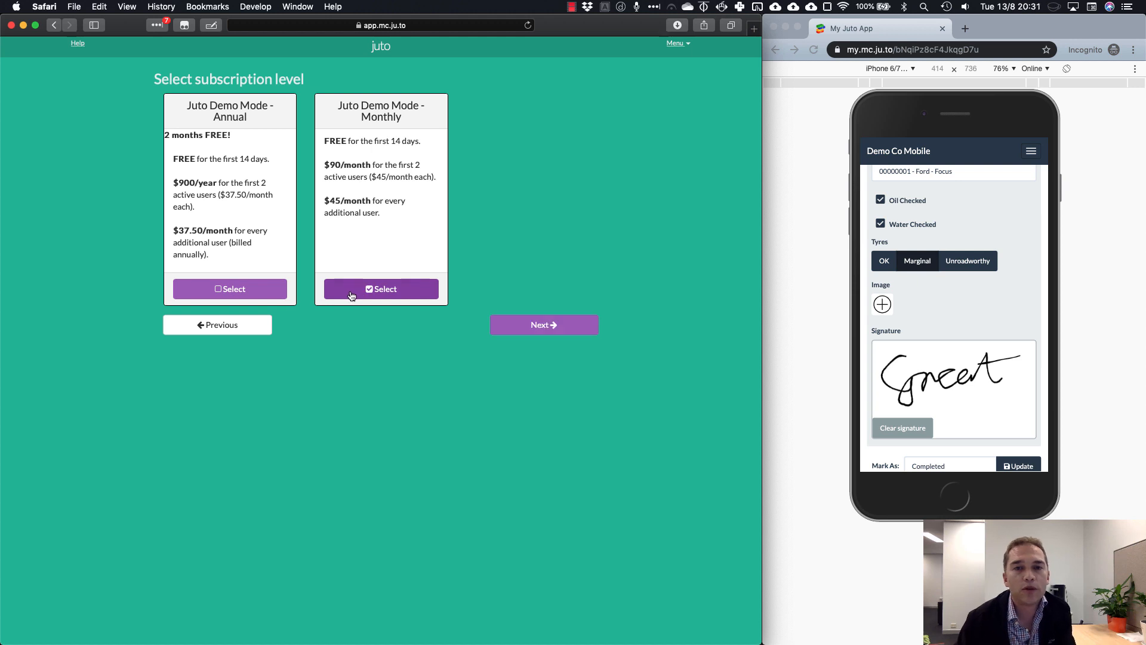
click(522, 328)
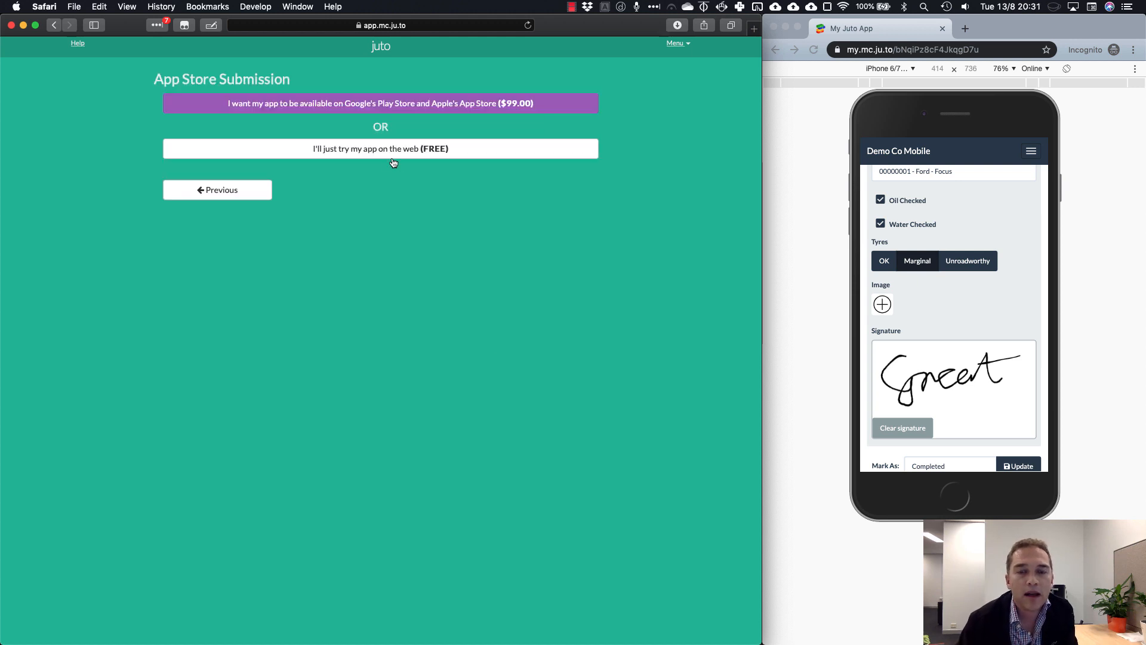
click(422, 107)
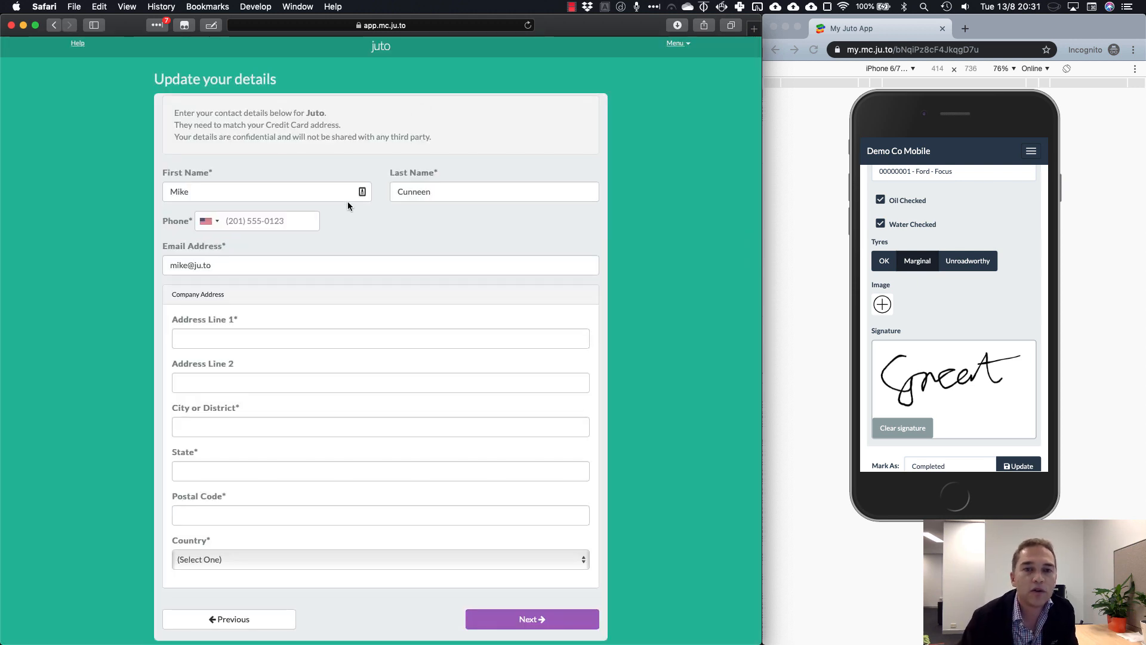
Enter the phone with the Australia code and the company address with country Australia, then submit
click(214, 222)
click(230, 259)
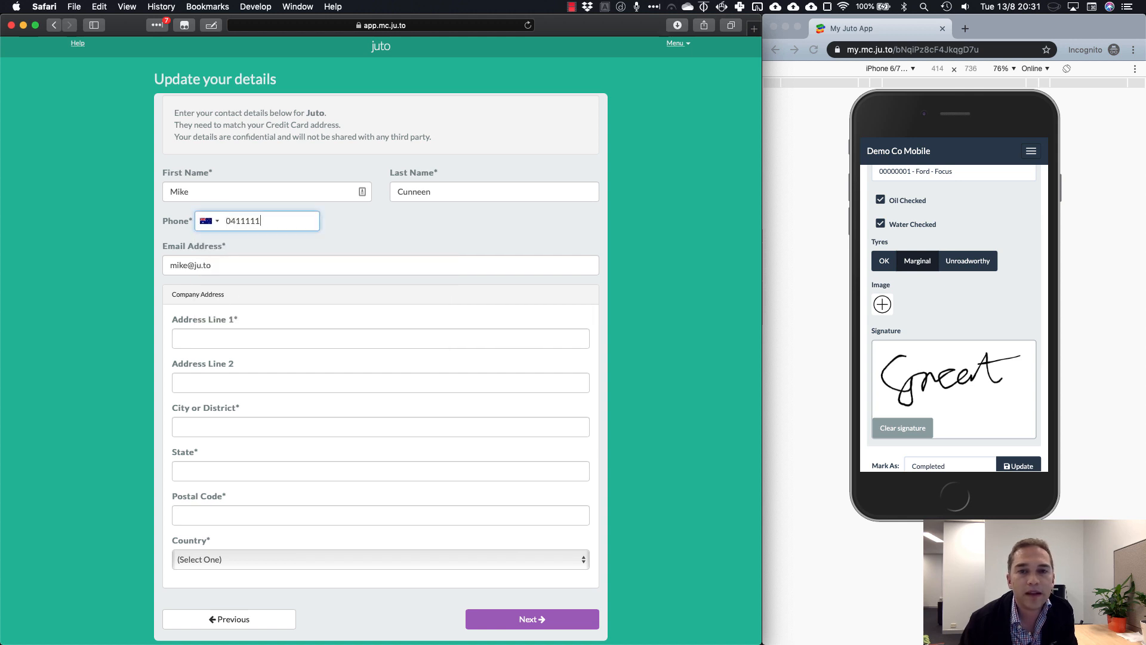
key(Tab)
key(Tab)
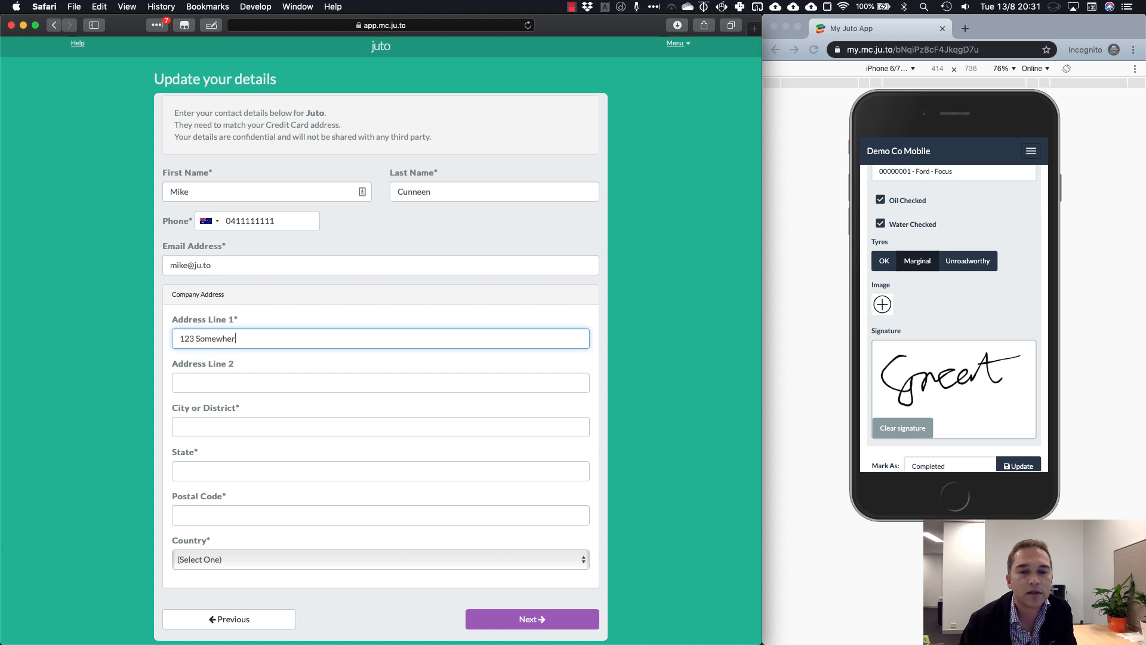
key(Tab)
key(Tab)
text(Somepl)
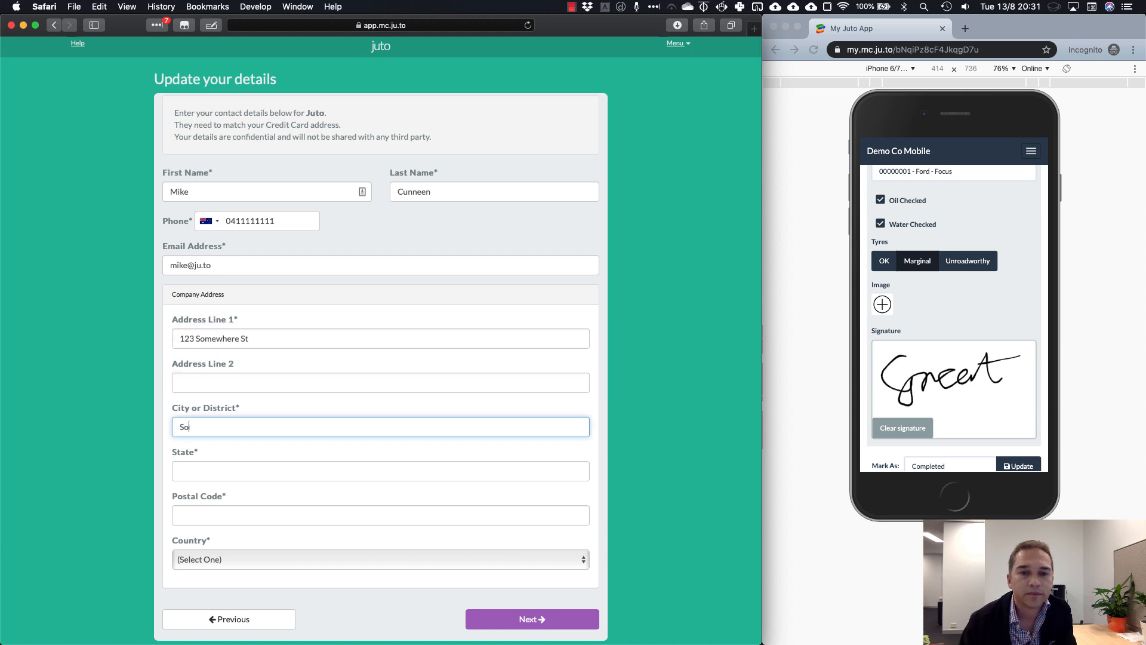
key(Tab)
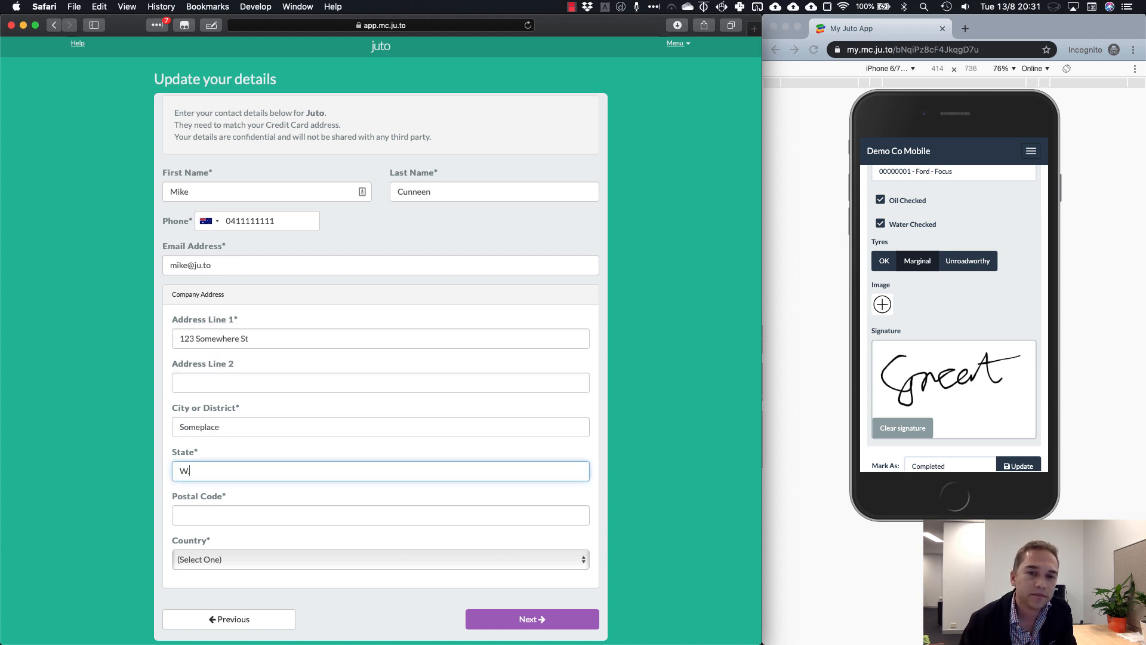
text(600)
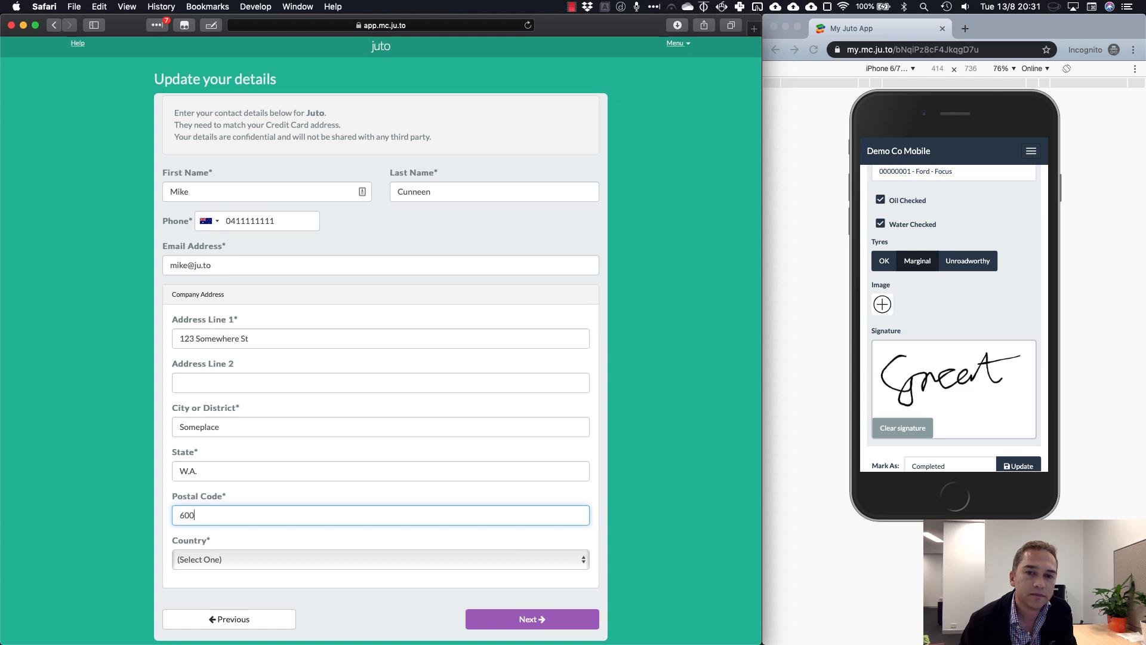
text(00)
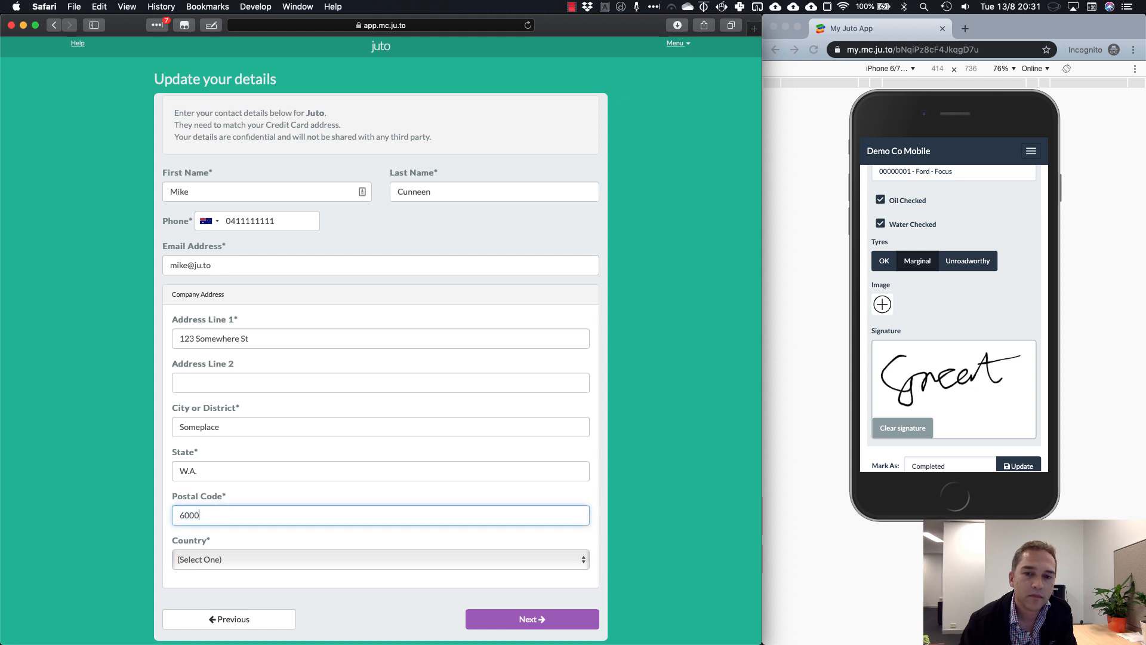
key(Tab)
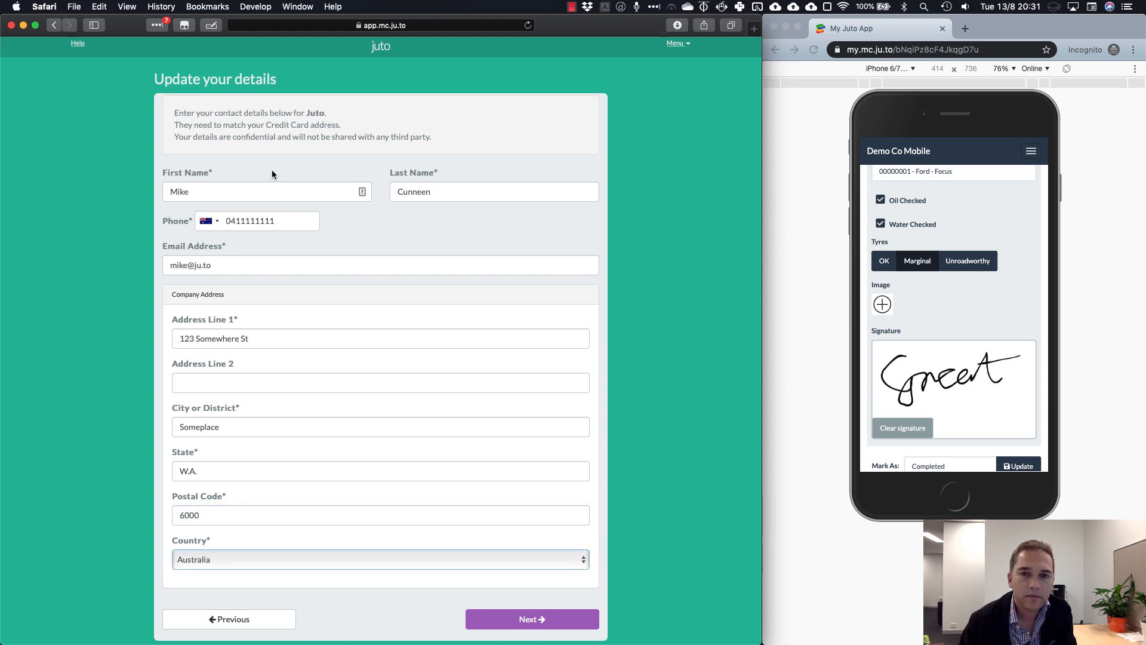
click(548, 620)
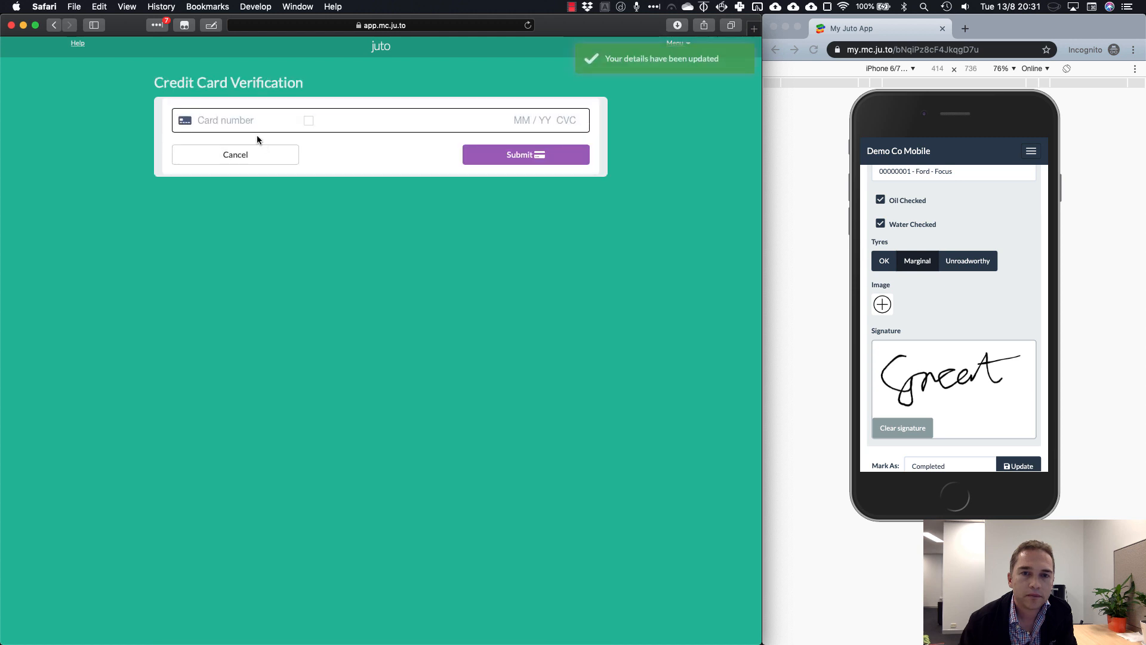
Enter the payment card details, then place and confirm the monthly plan and store submission order
text(4111 1111 1111 1111)
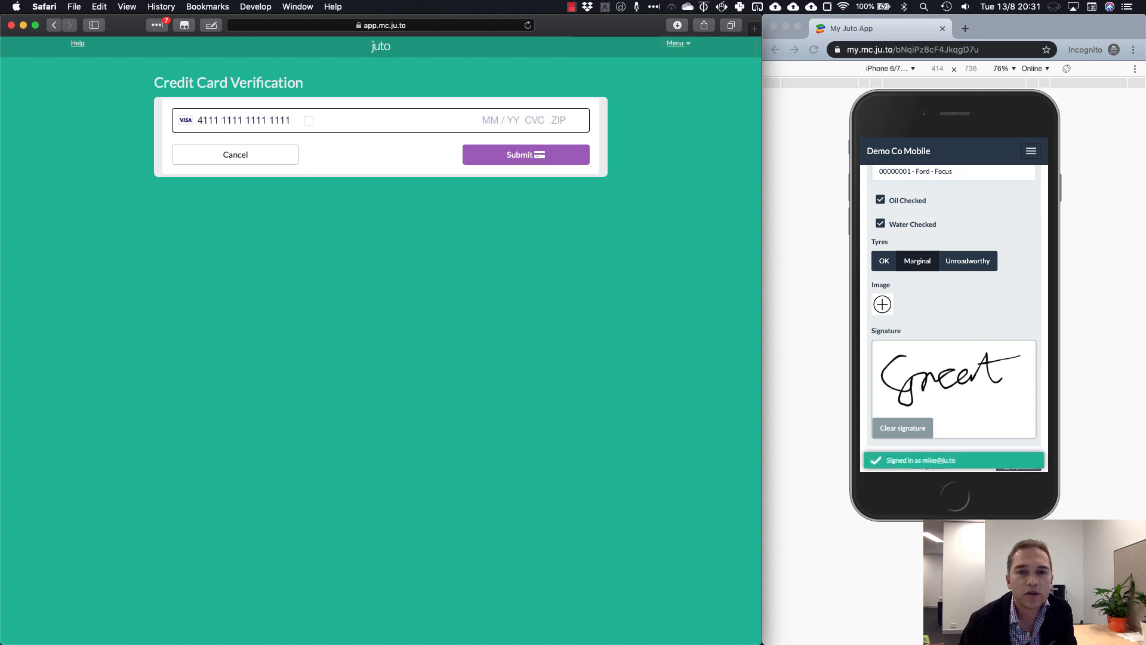
text(012 9021012)
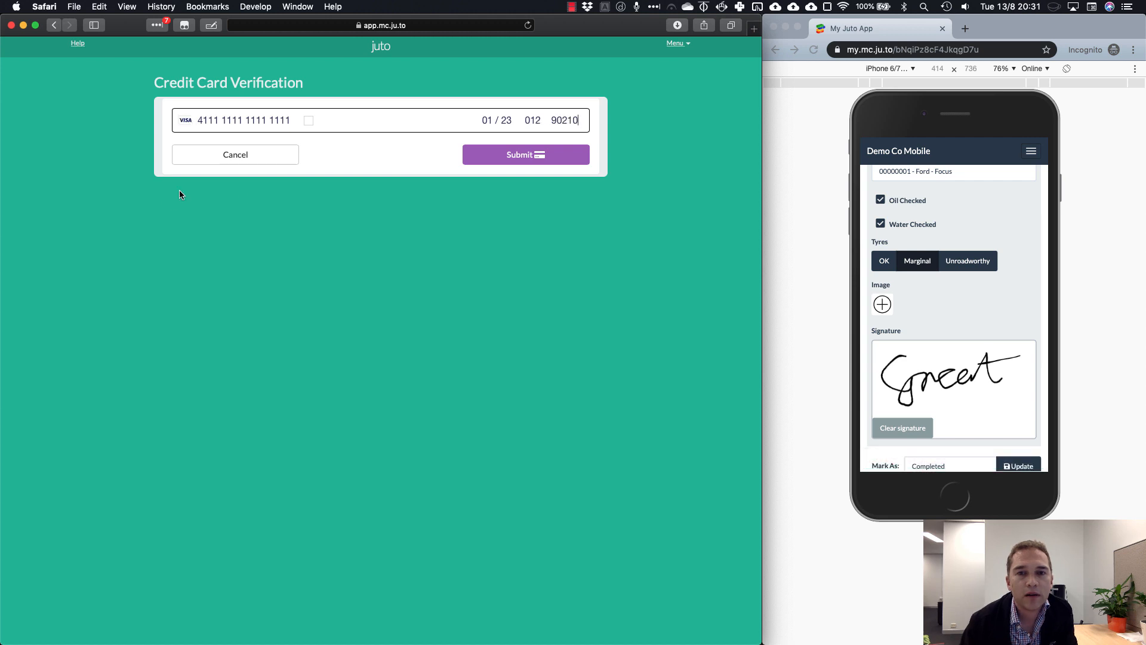
click(539, 155)
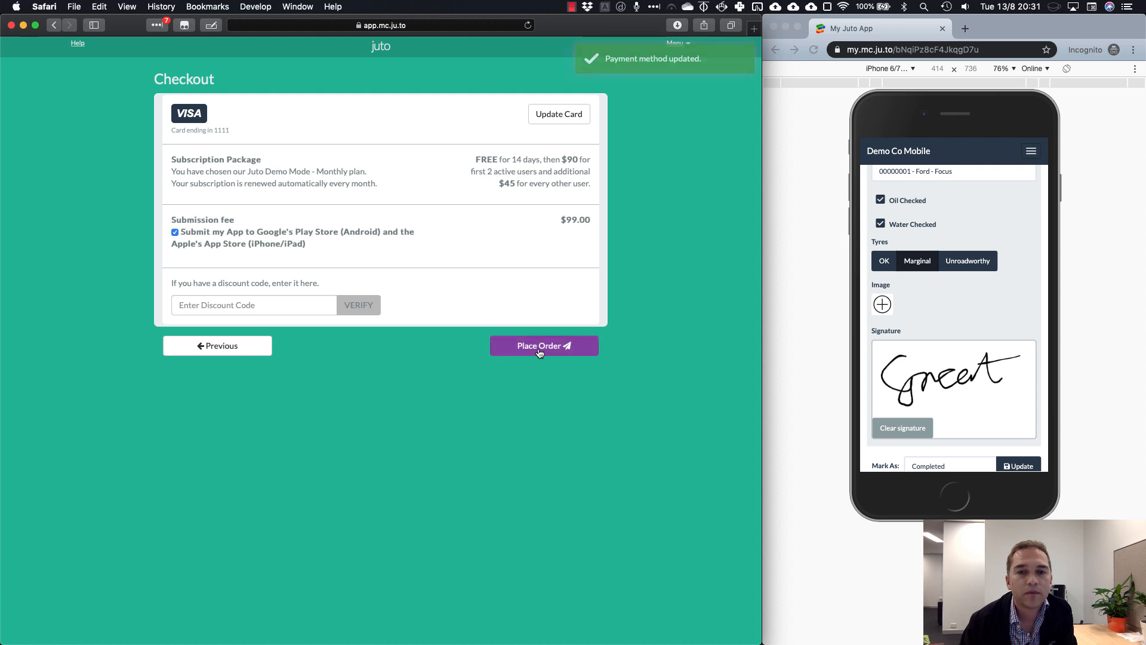
click(539, 348)
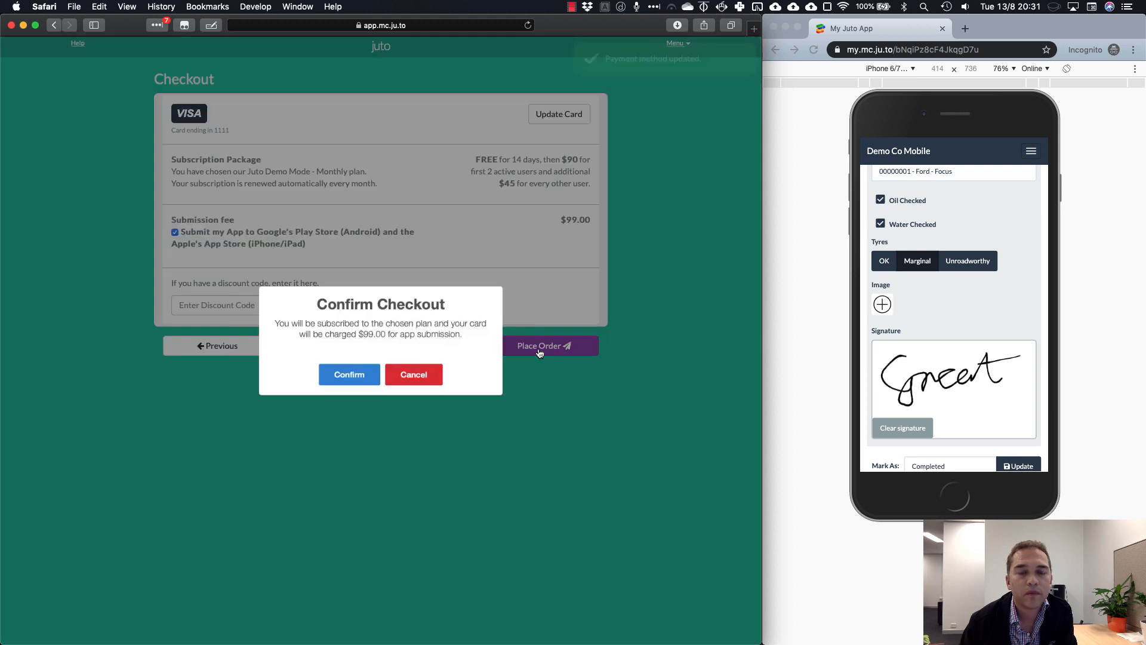
click(351, 385)
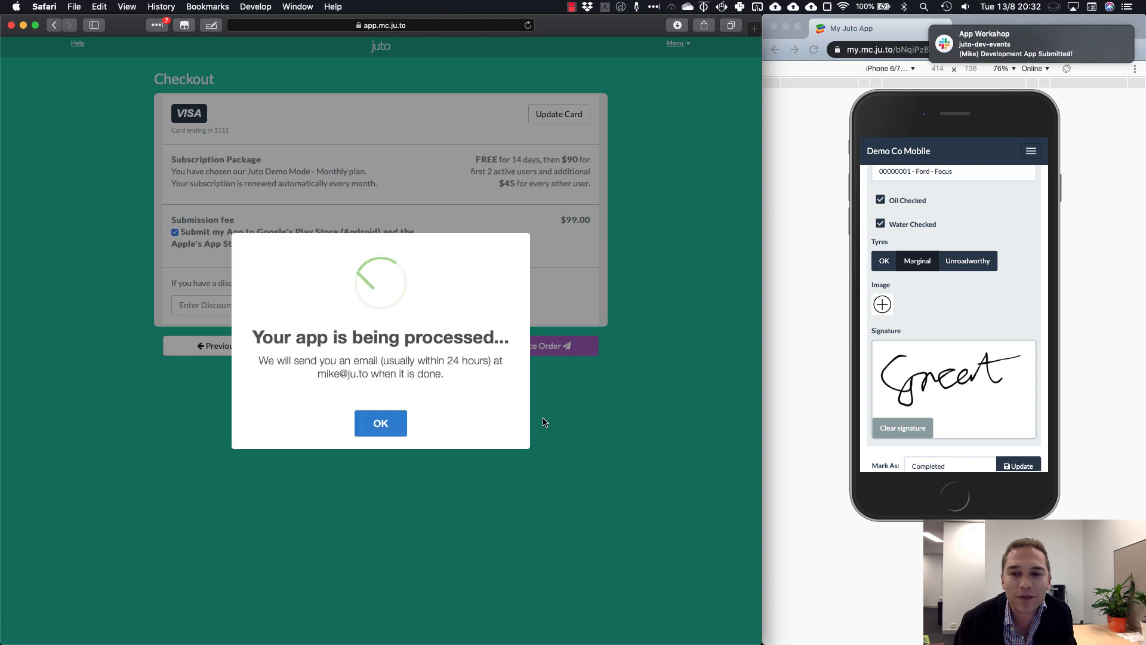
click(381, 424)
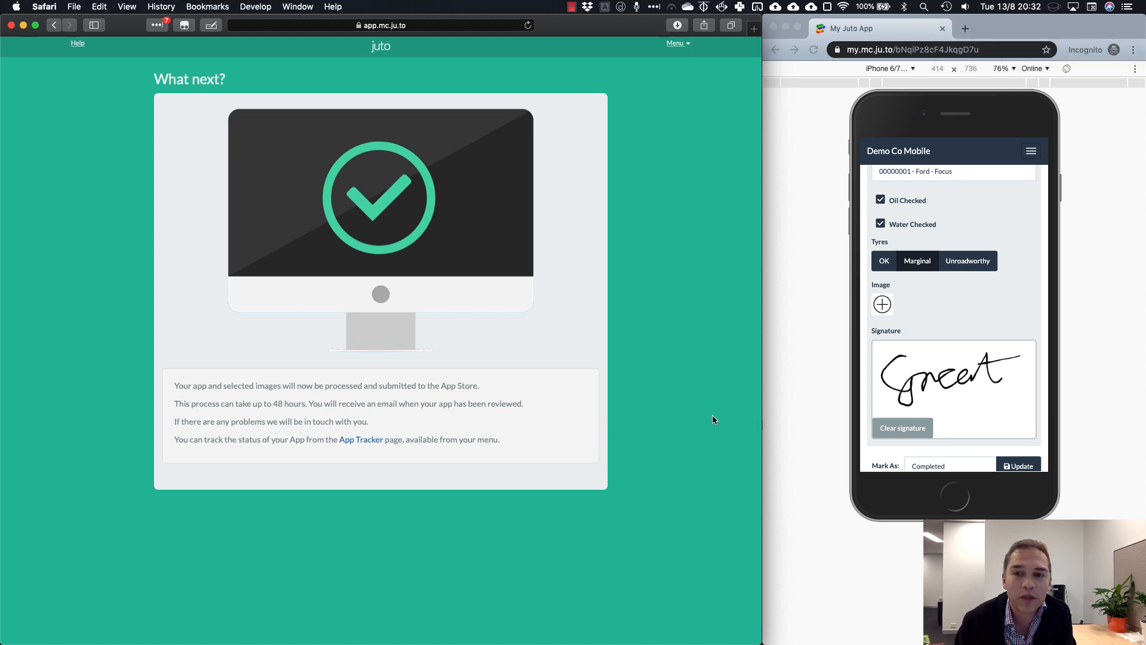
In the mobile preview, save the vehicle inspection as Completed and return home
click(976, 317)
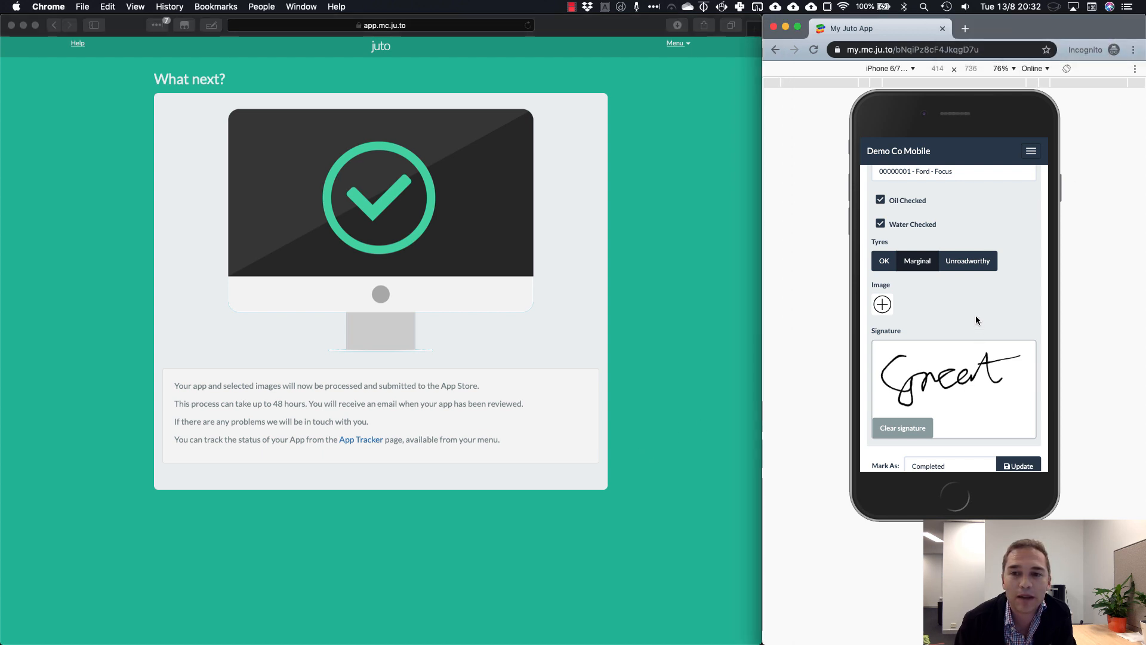
click(1018, 466)
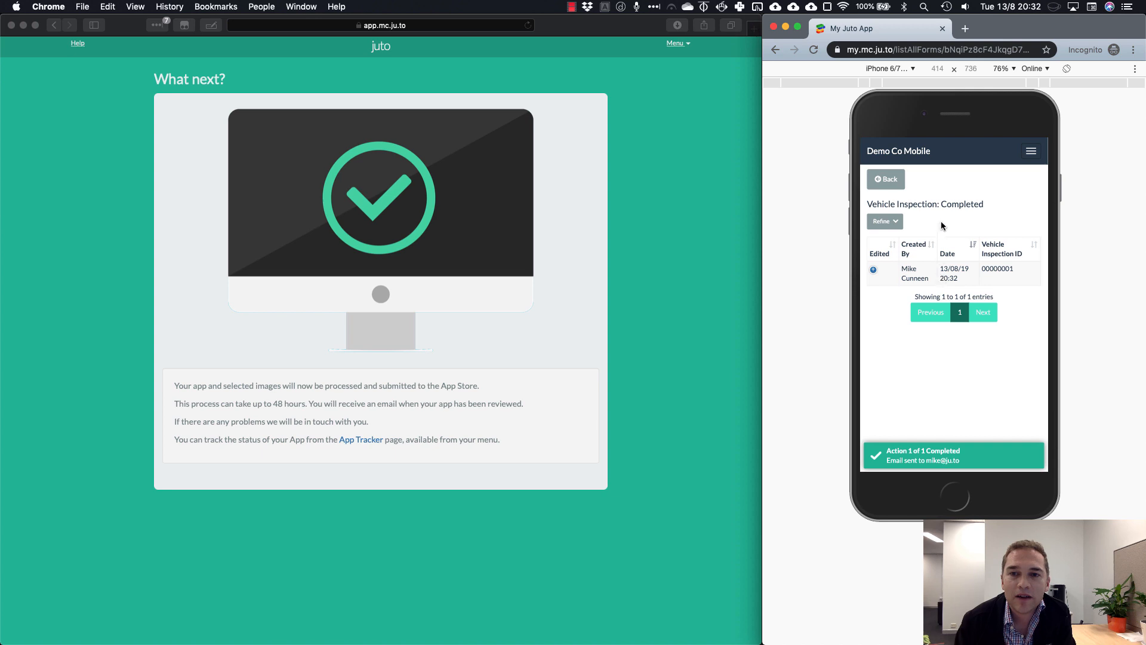
click(891, 180)
Open the Vehicle Inspection Completed list and its one record, then return to the builder
click(920, 202)
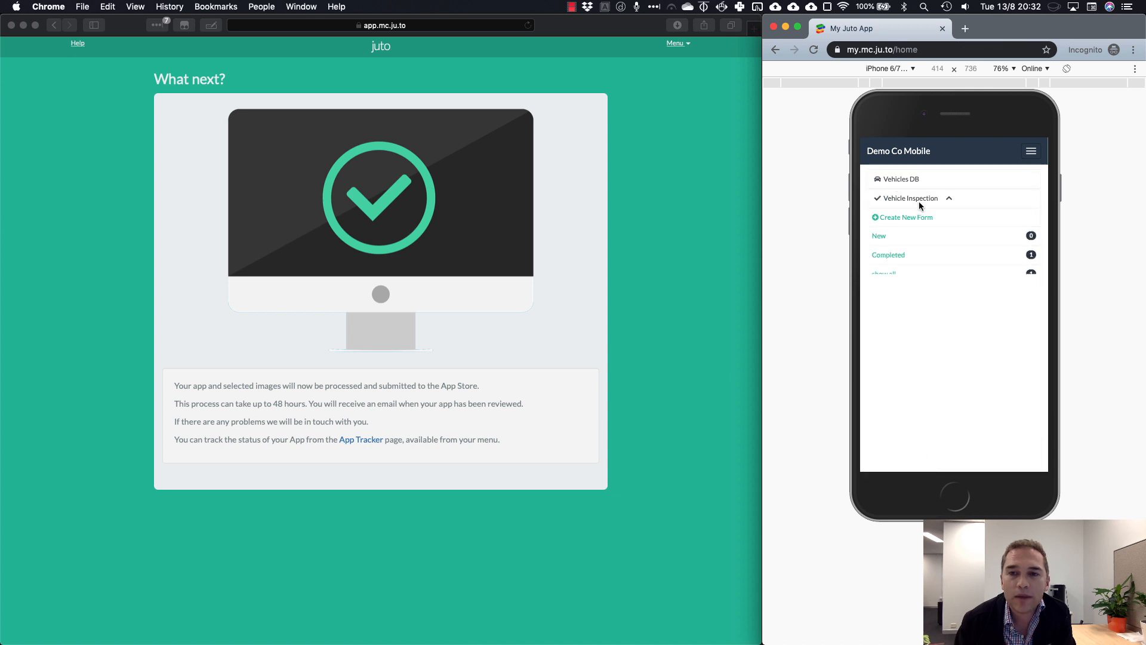
click(912, 256)
click(969, 276)
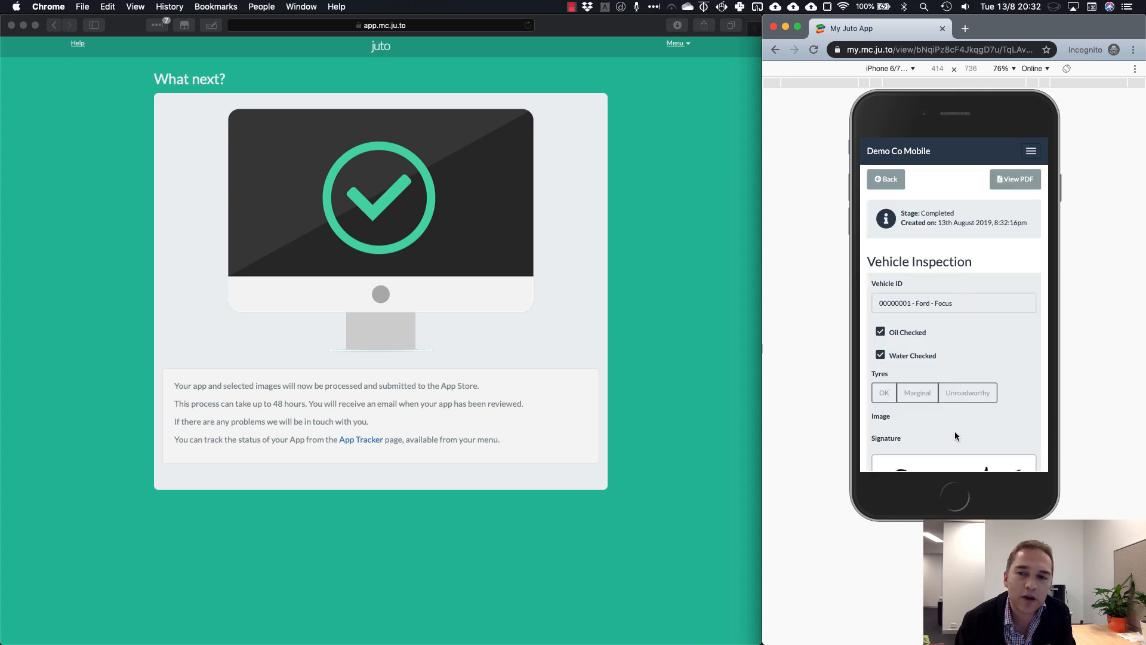
mouse_move(954, 431)
mouse_down()
mouse_move(939, 272)
mouse_move(939, 416)
mouse_up()
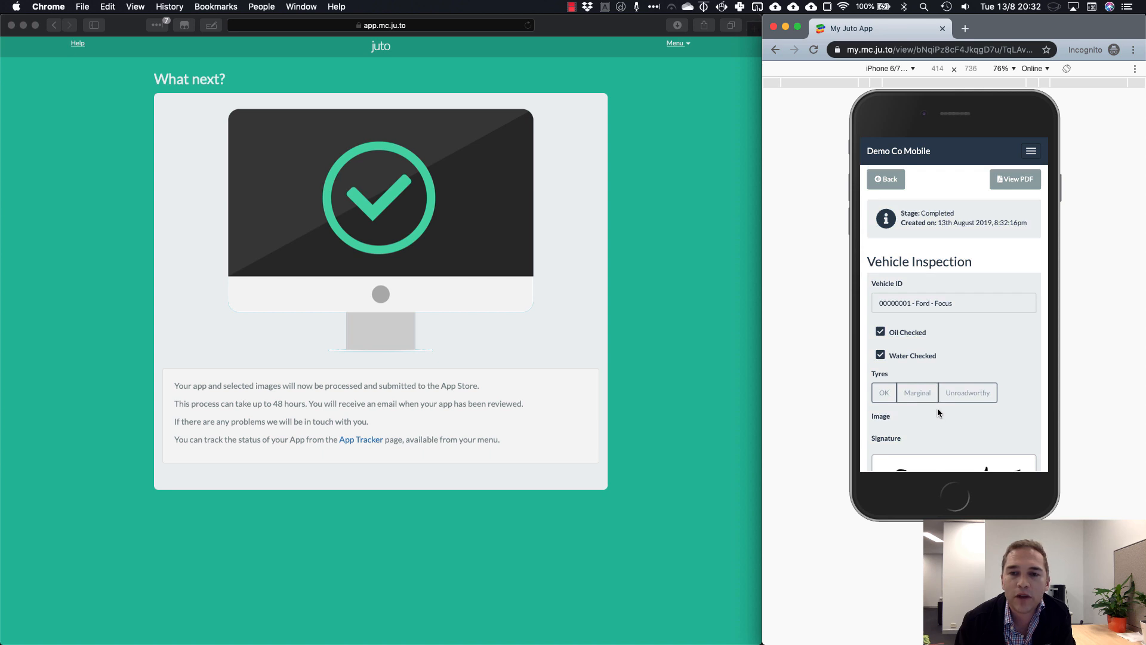
click(896, 182)
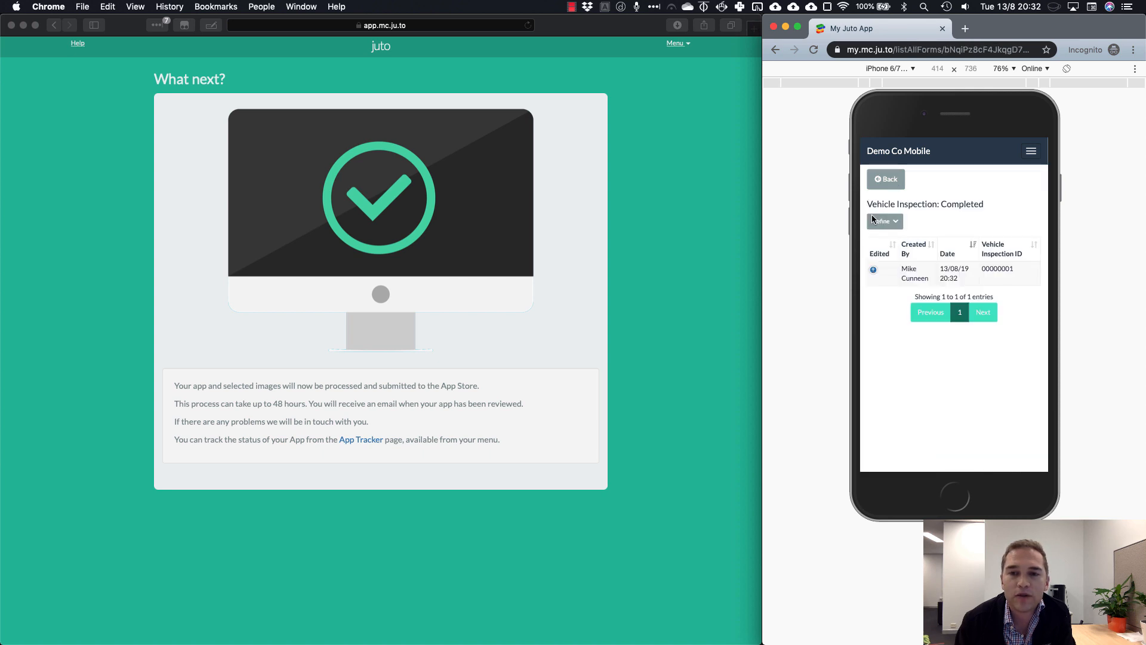
click(882, 178)
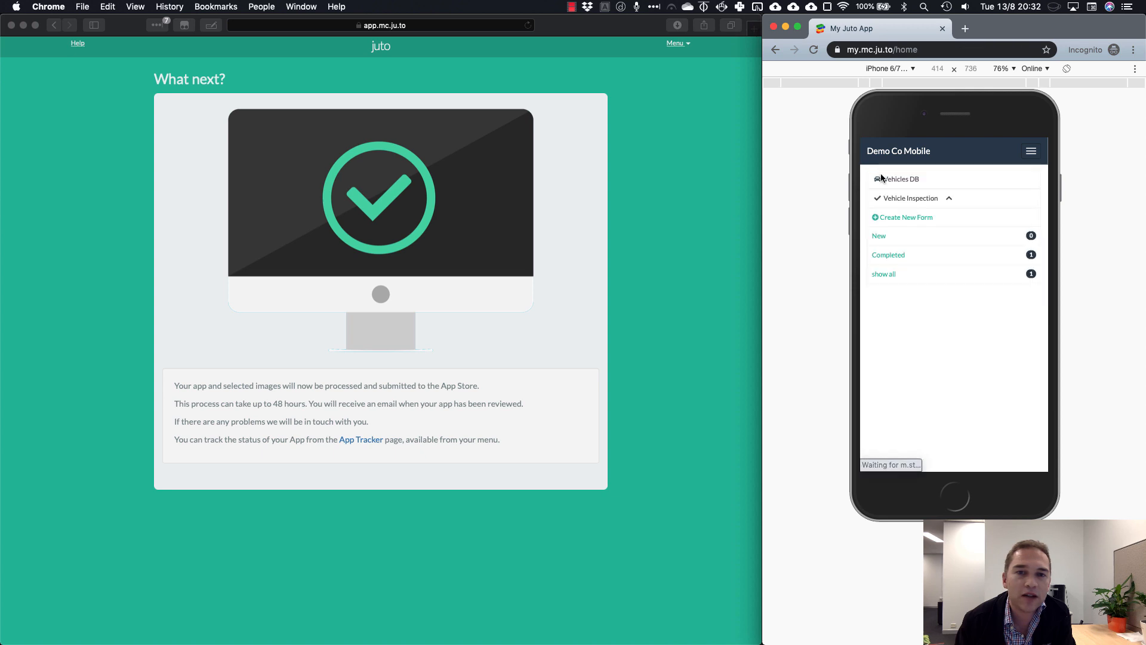
click(666, 290)
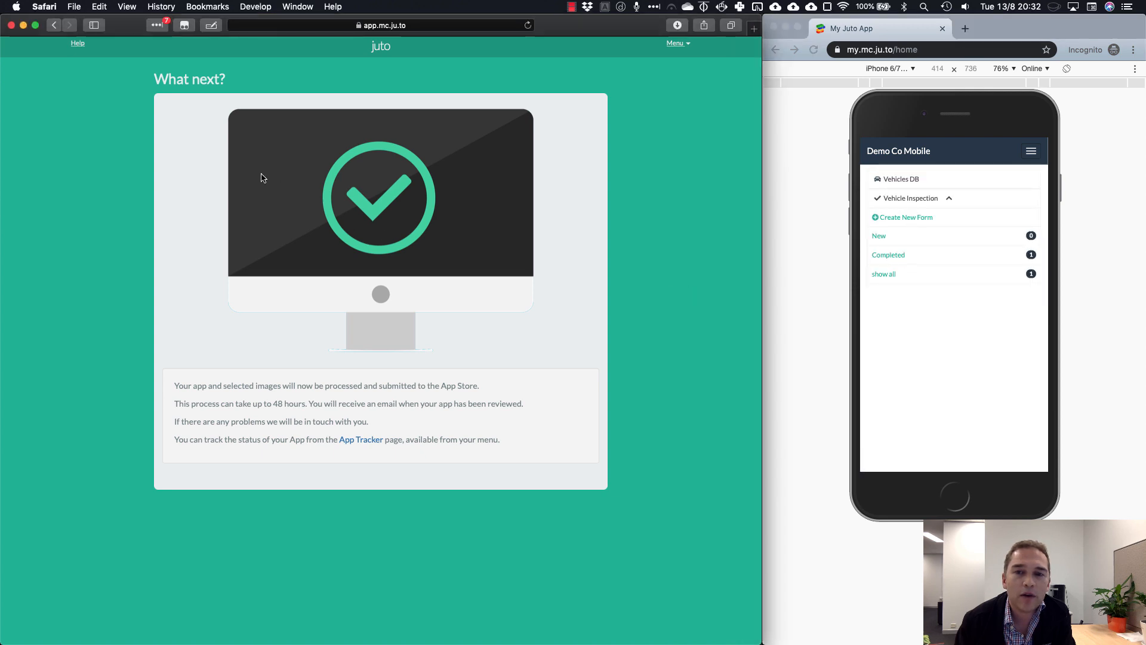
Reopen the App Builder, select the Vehicle Inspection plugin and view its stages and transitions settings
click(678, 43)
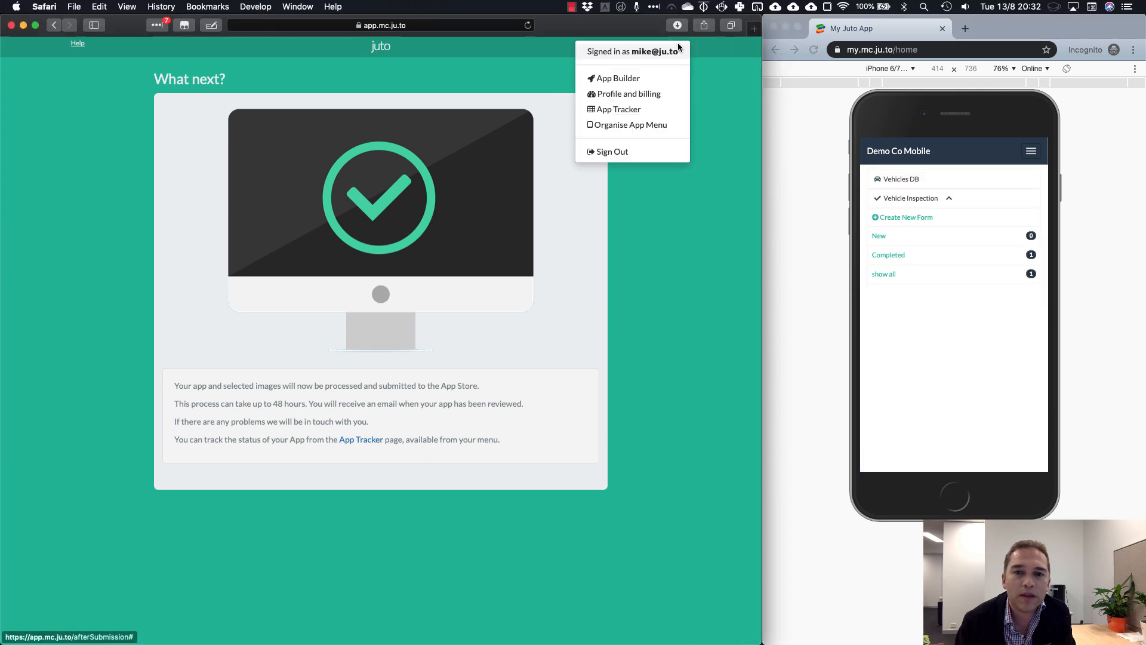
click(637, 81)
click(556, 254)
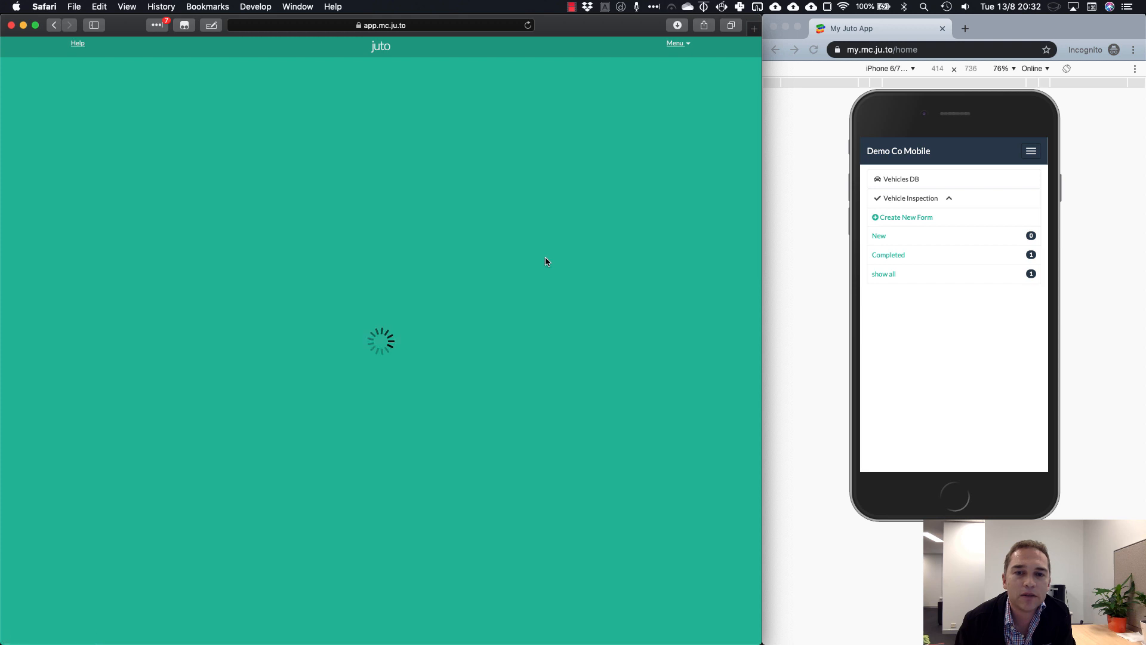
scroll(570, 341, down, 10)
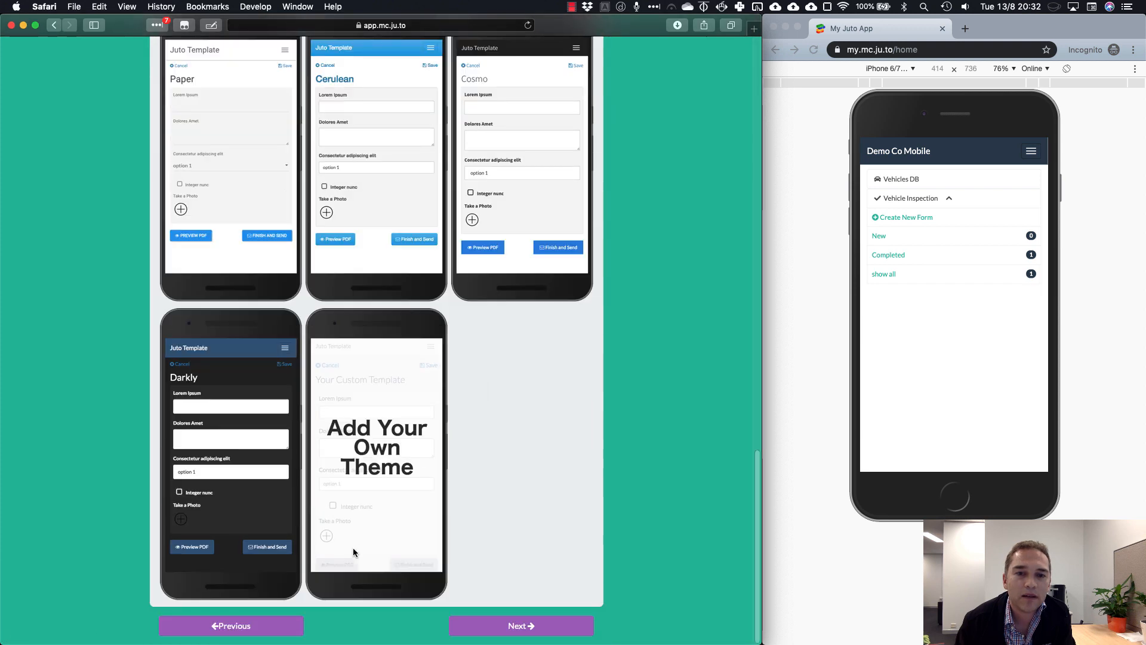
click(251, 631)
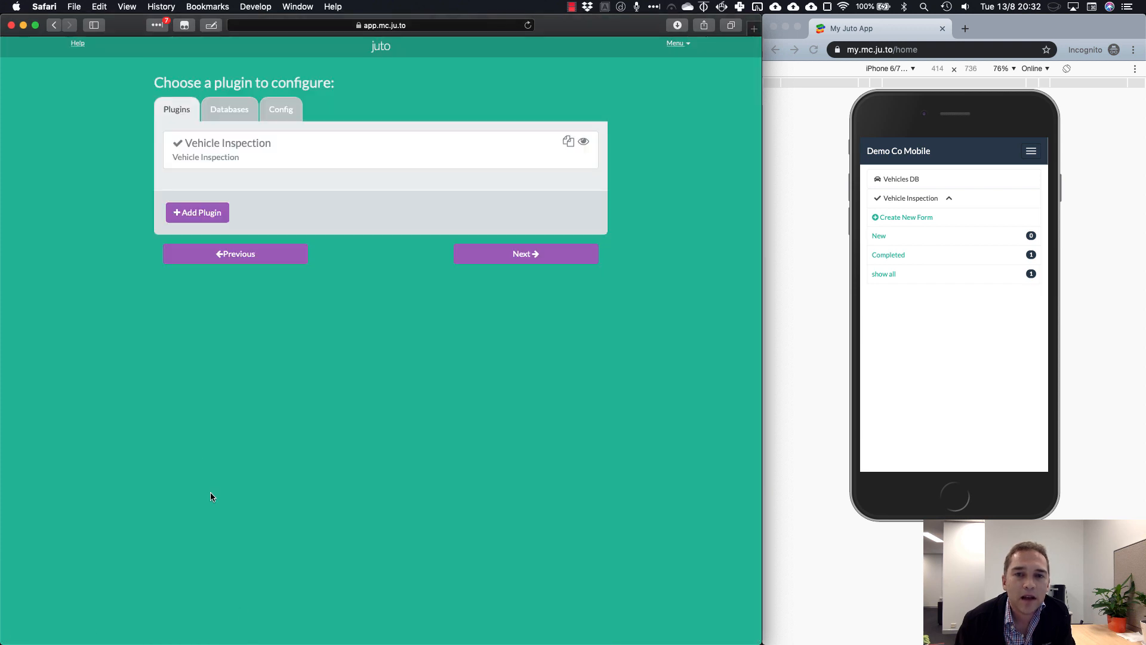
click(331, 158)
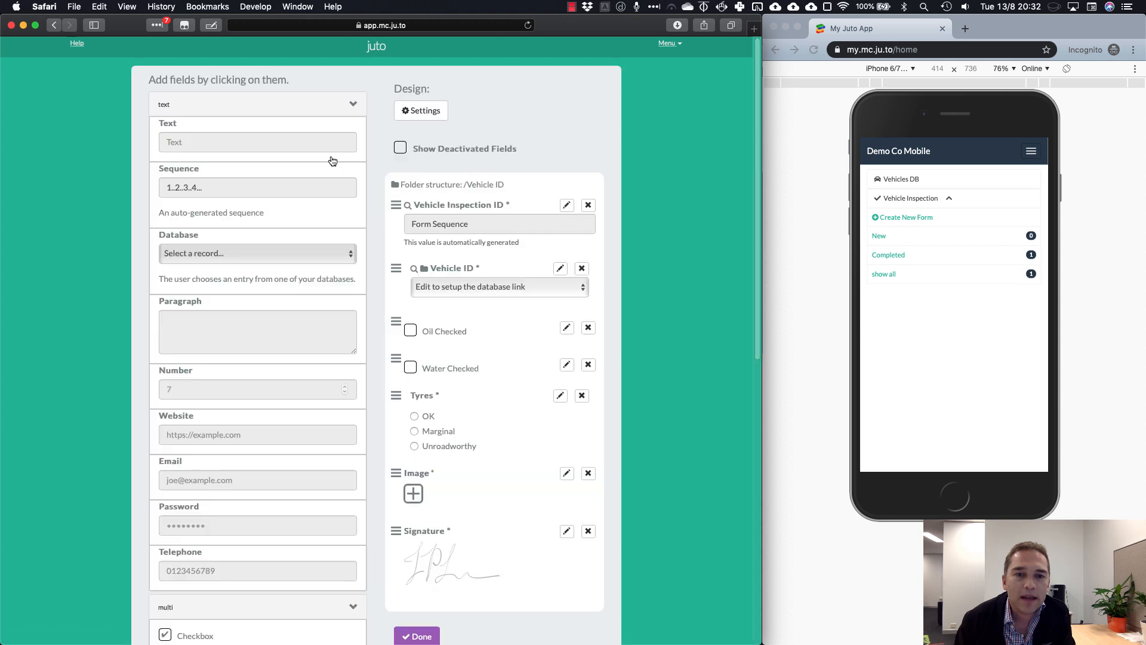
click(422, 110)
scroll(238, 504, down, 3)
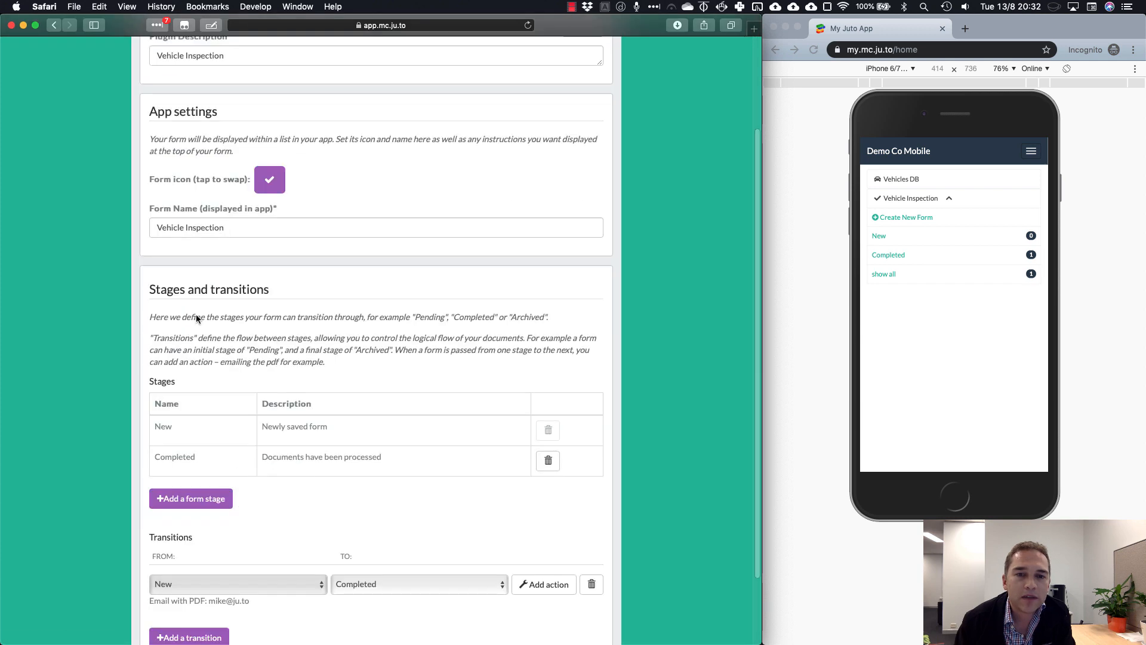
Add a form stage named Pending with the description 'Pending manual asana task'
click(213, 504)
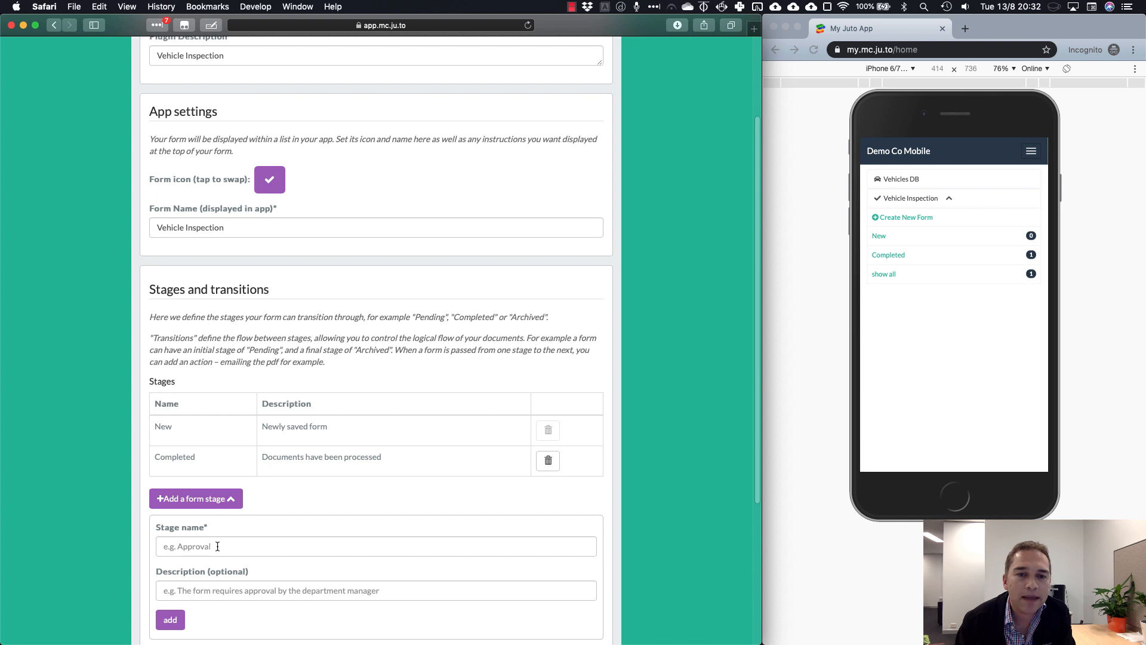
text(Pending)
scroll(220, 536, down, 3)
click(236, 488)
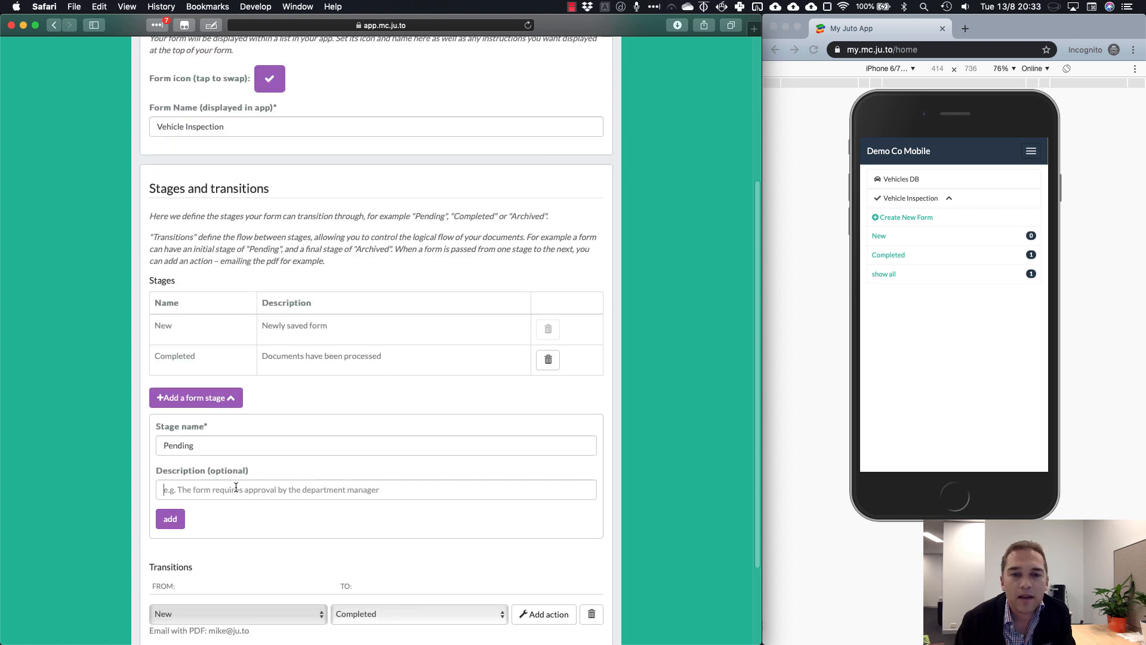
text(Pending manual asana task)
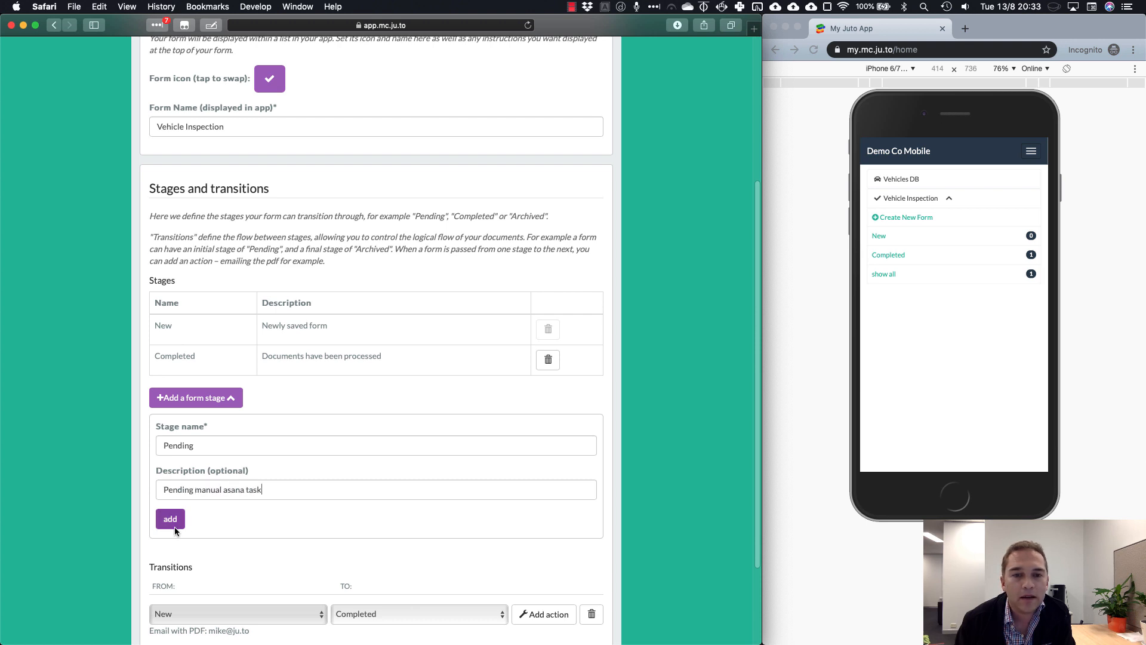
click(172, 519)
Add transitions from New to Pending and from Pending to Completed
scroll(287, 522, down, 5)
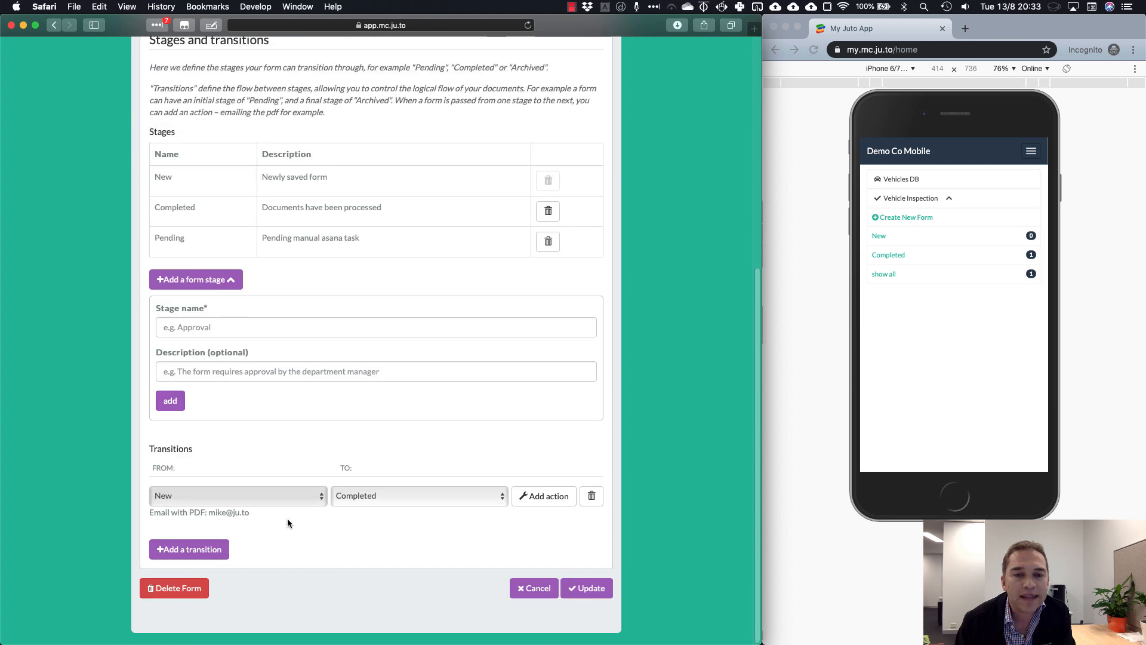
click(221, 552)
click(388, 548)
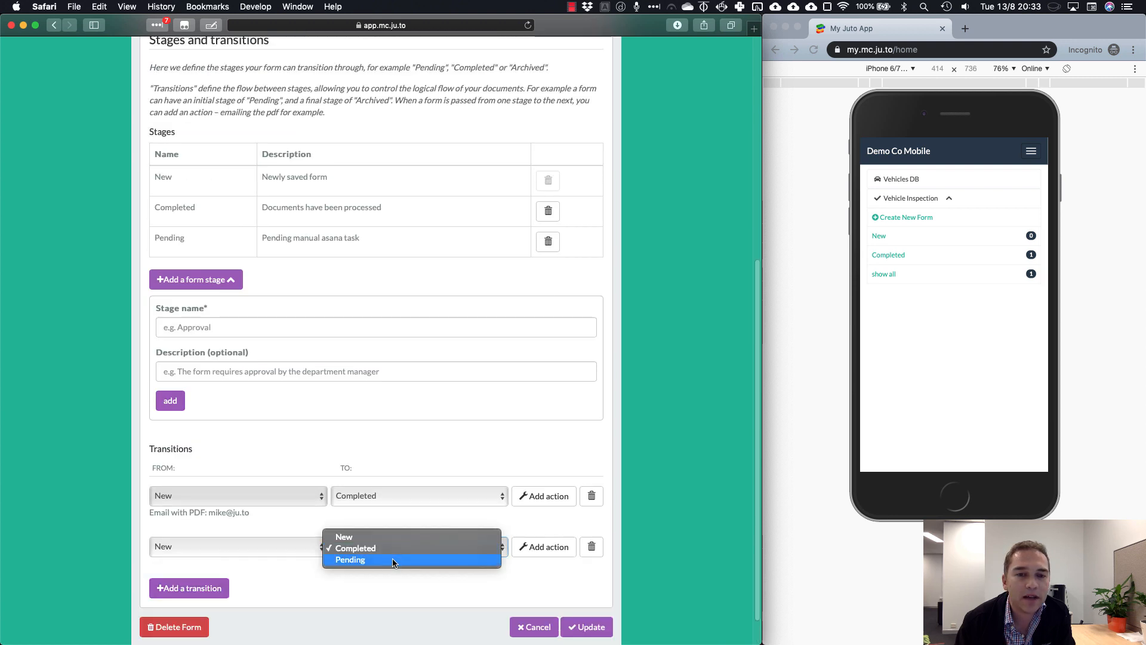
click(358, 560)
click(226, 588)
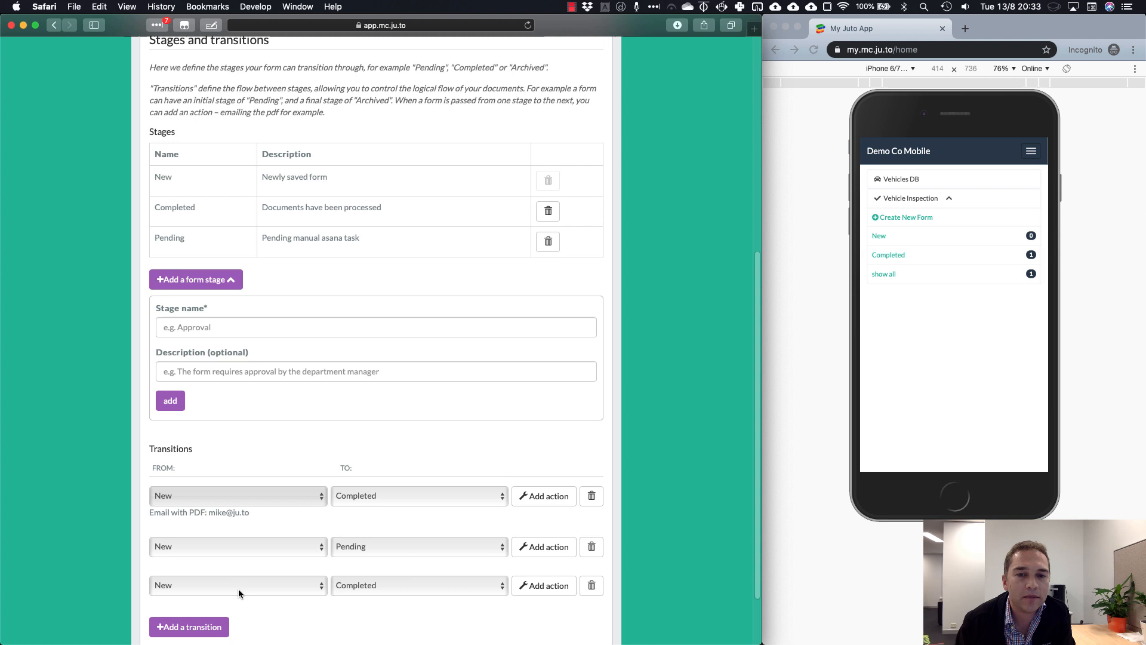
click(290, 586)
click(284, 605)
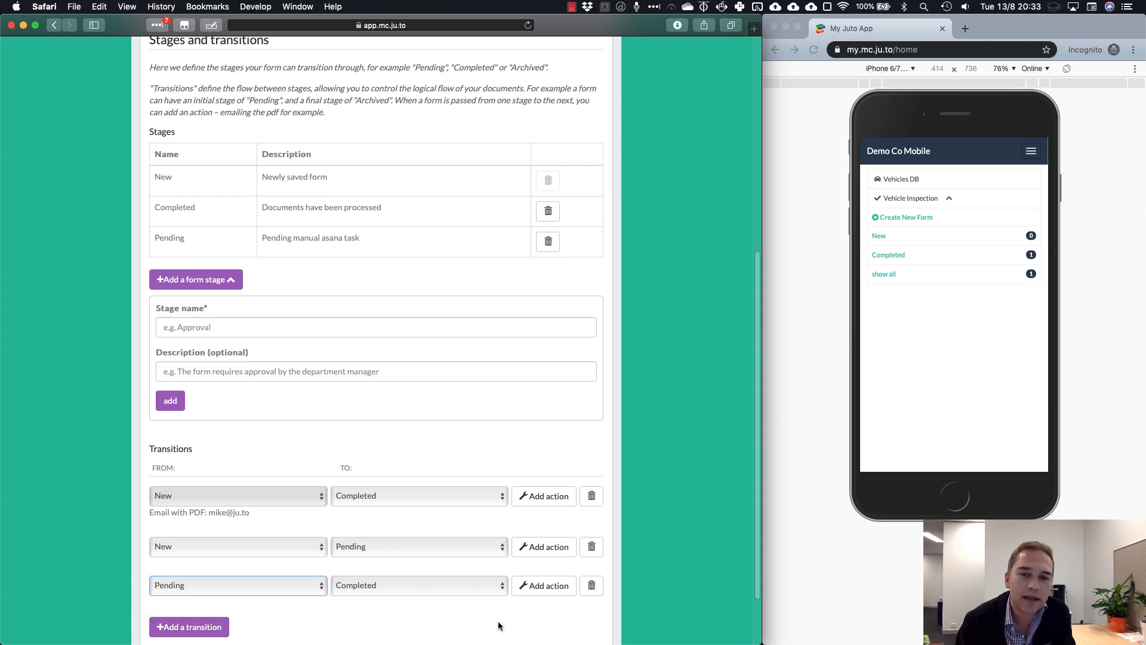
scroll(503, 620, down, 3)
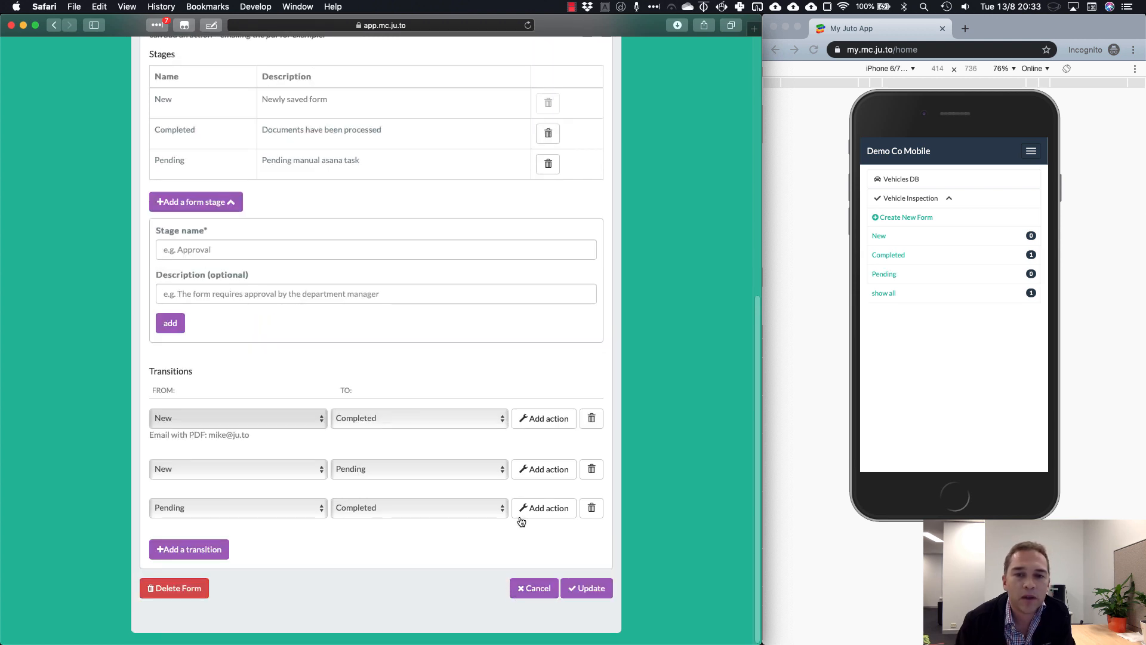
Give New→Pending a Create an Asana Task action in Personal Projects, project To Do
click(541, 475)
click(401, 175)
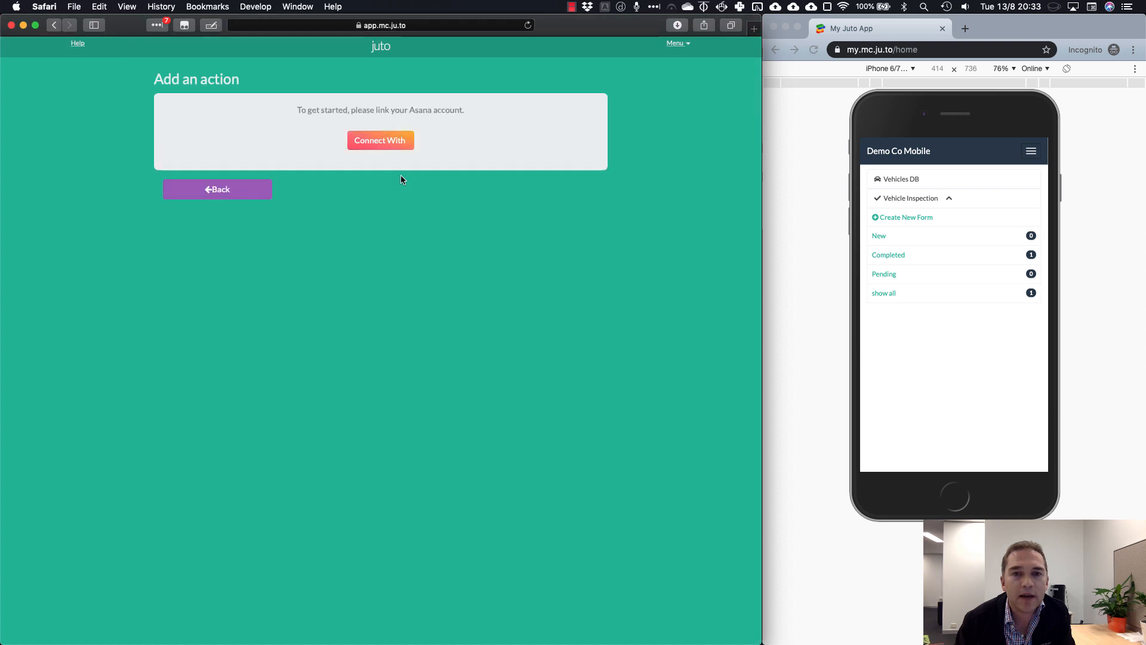
click(382, 147)
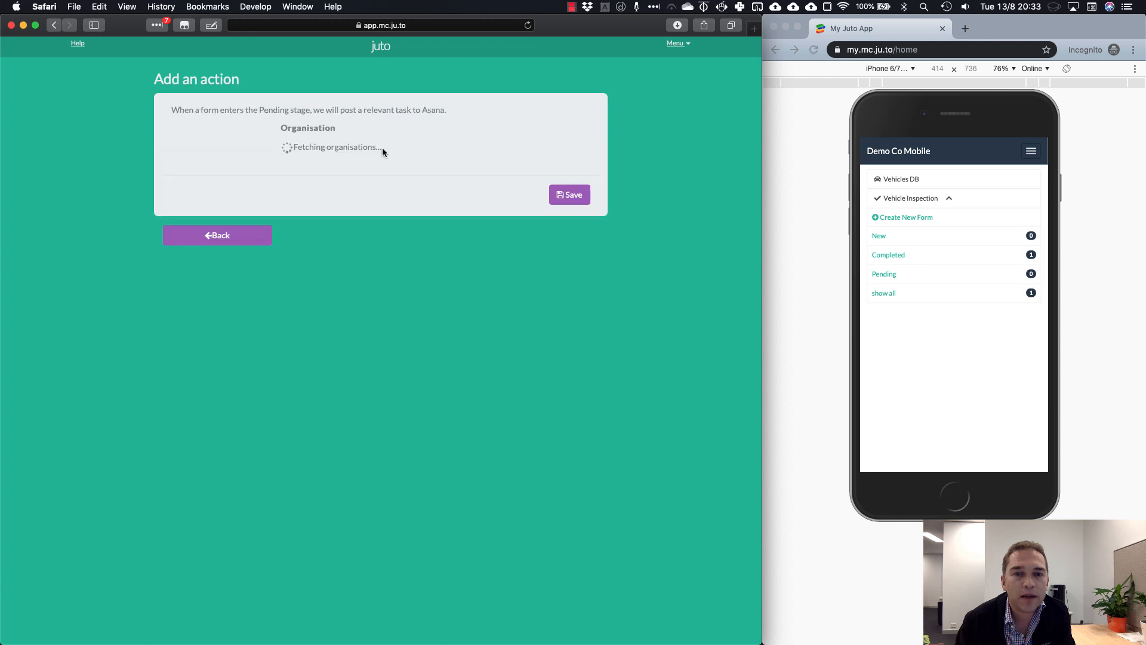
click(383, 150)
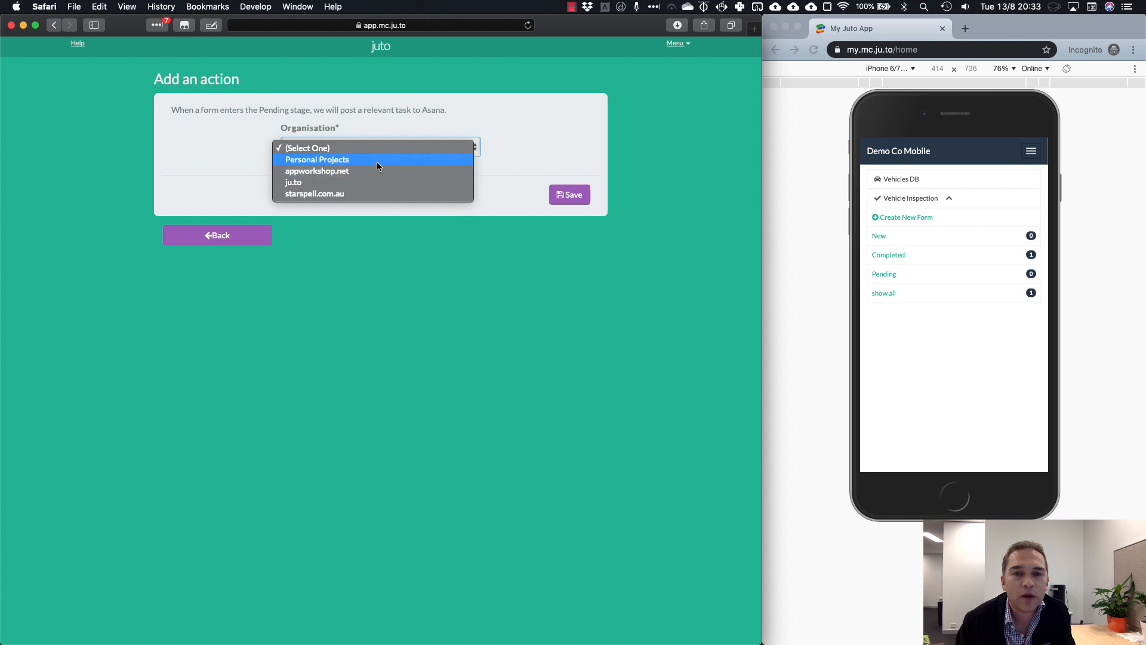
click(377, 160)
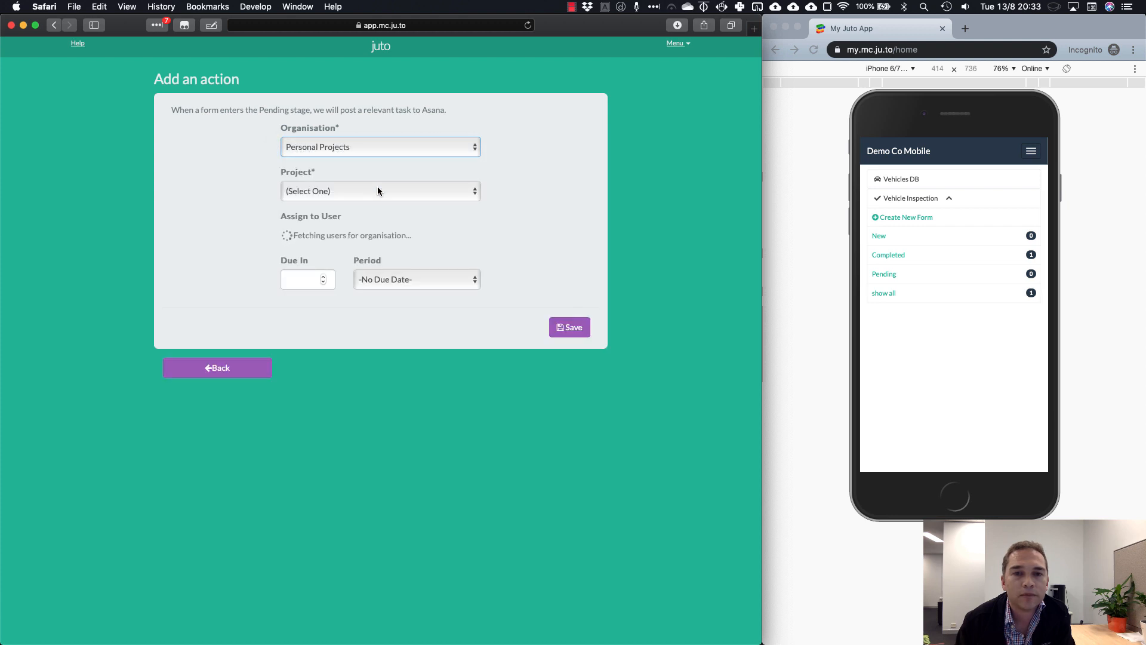
click(382, 188)
click(388, 214)
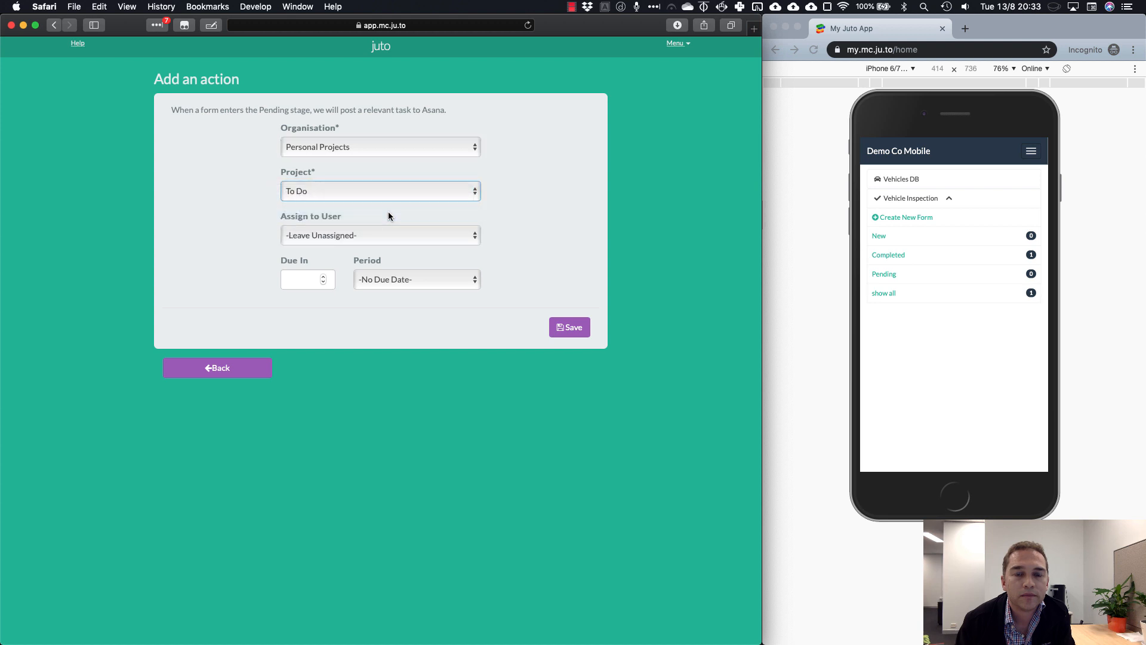
Assign the Asana task to the account's user, due in 2 Days, and save the action
click(417, 236)
click(412, 248)
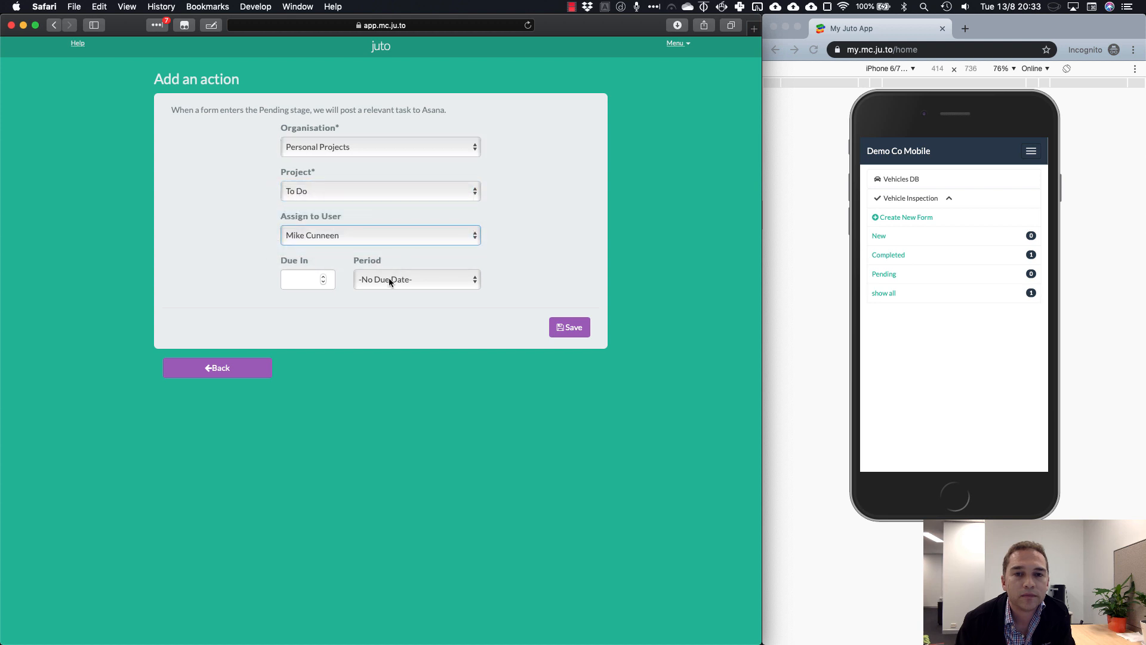
click(322, 277)
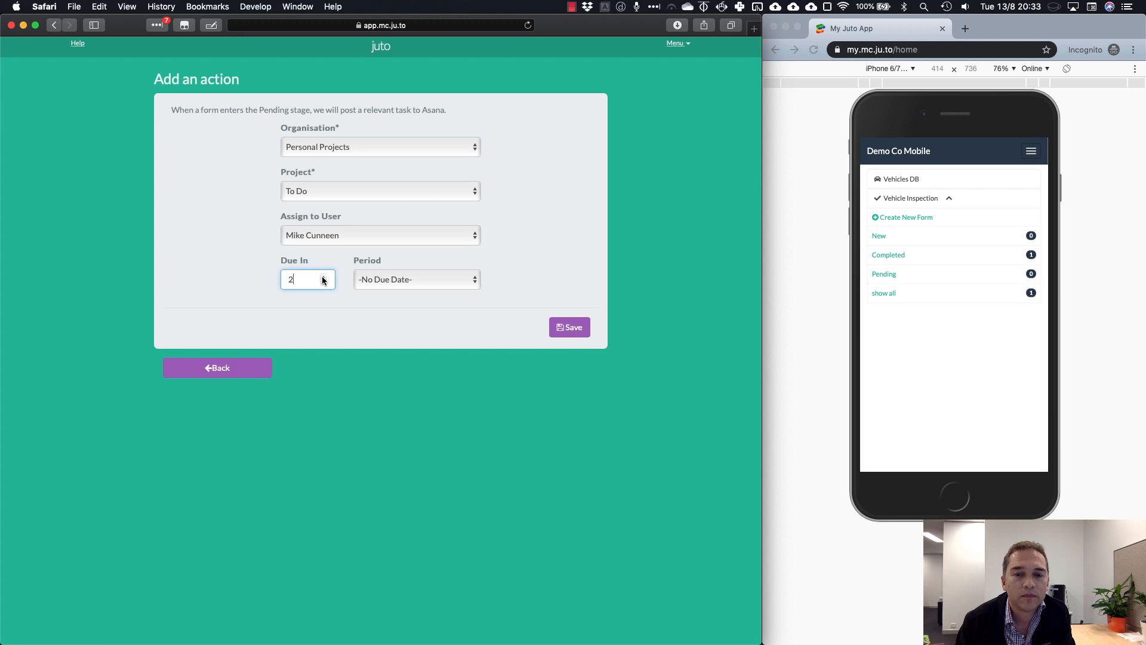
click(419, 288)
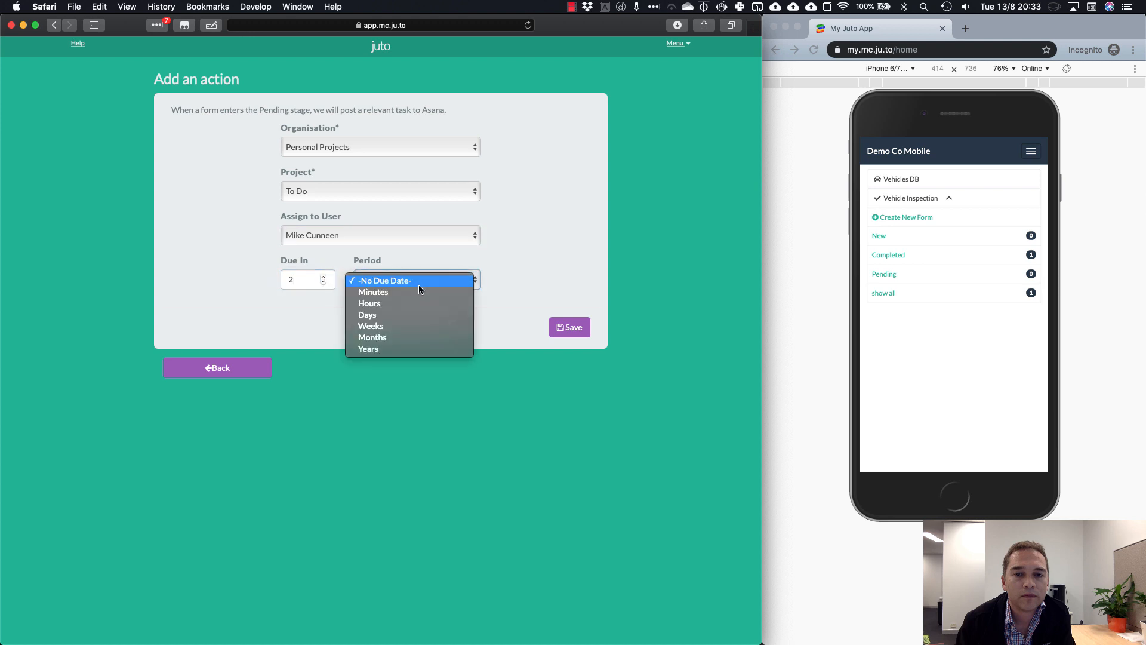
click(411, 314)
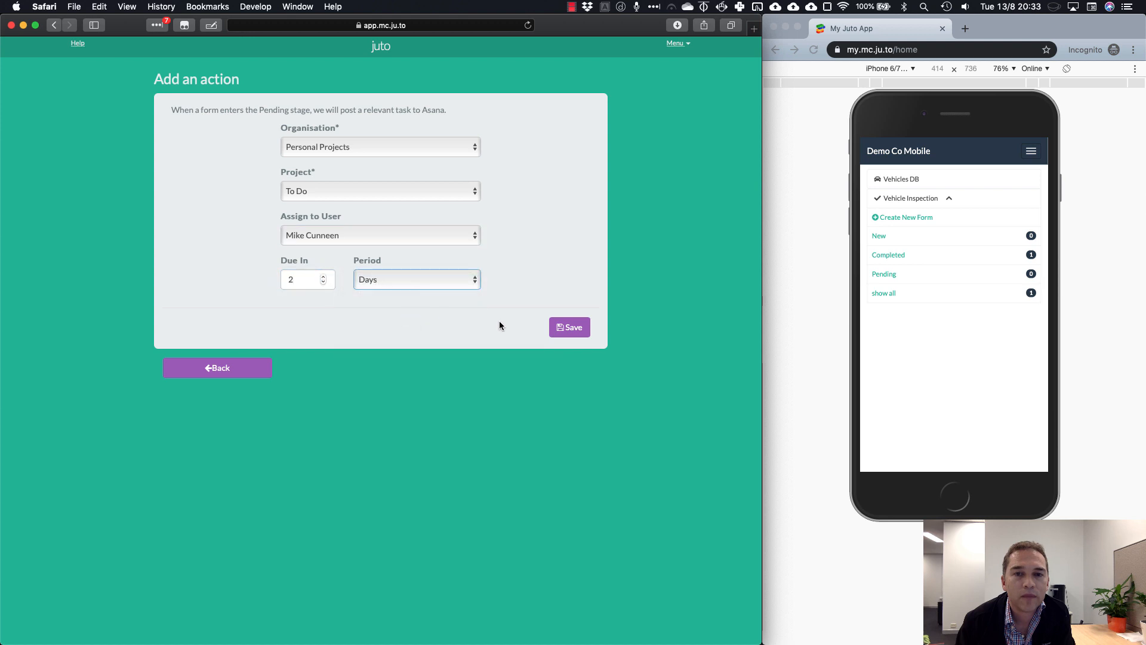
click(571, 329)
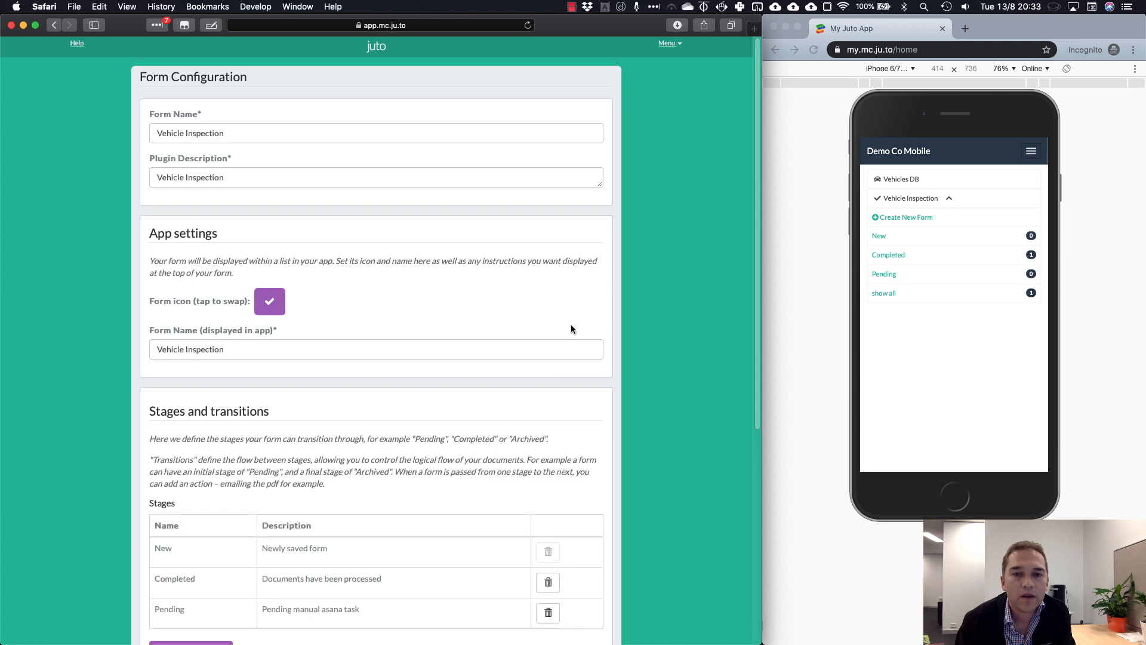
Add a store-PDF-snapshot action to the Pending→Completed transition
scroll(580, 325, down, 5)
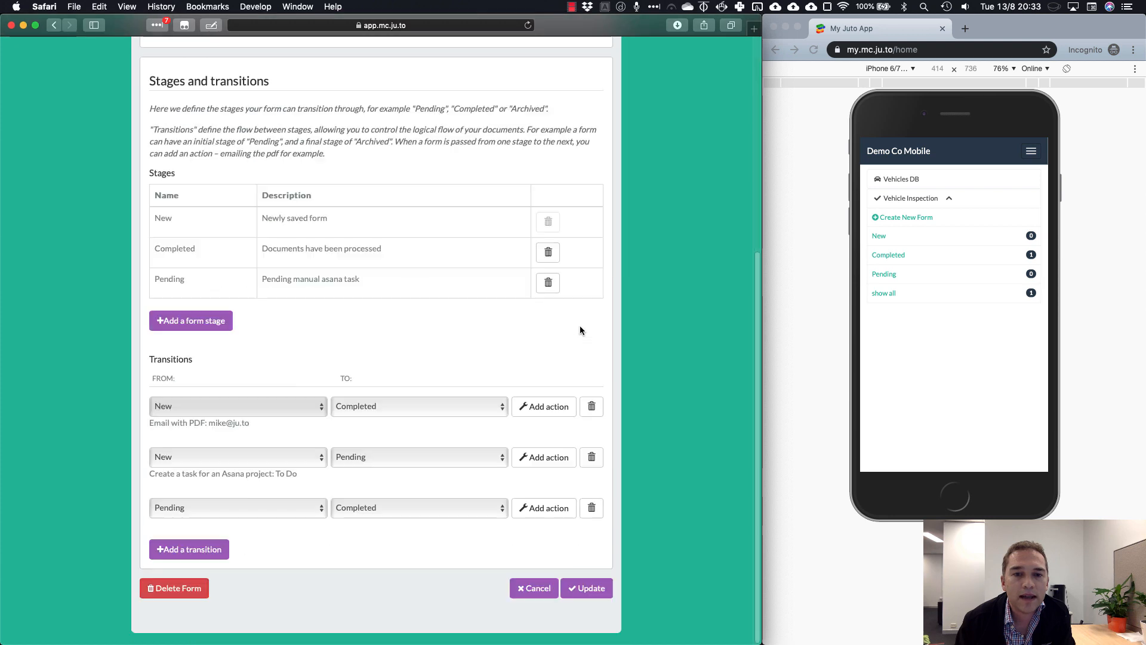
drag(299, 473, 148, 475)
click(293, 485)
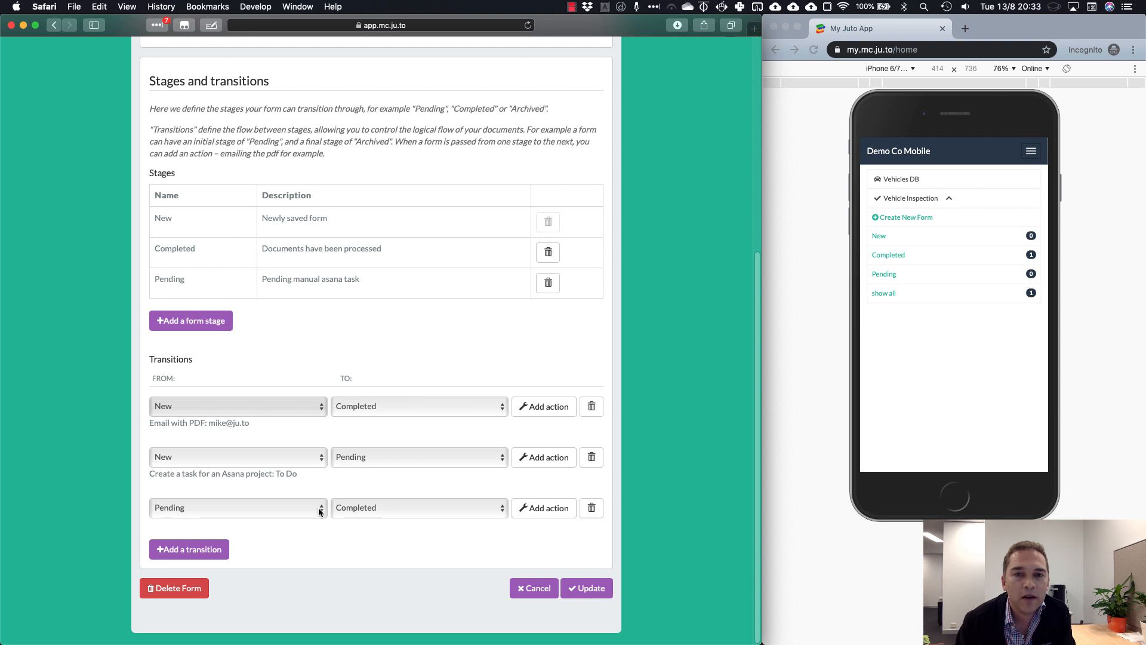
click(544, 507)
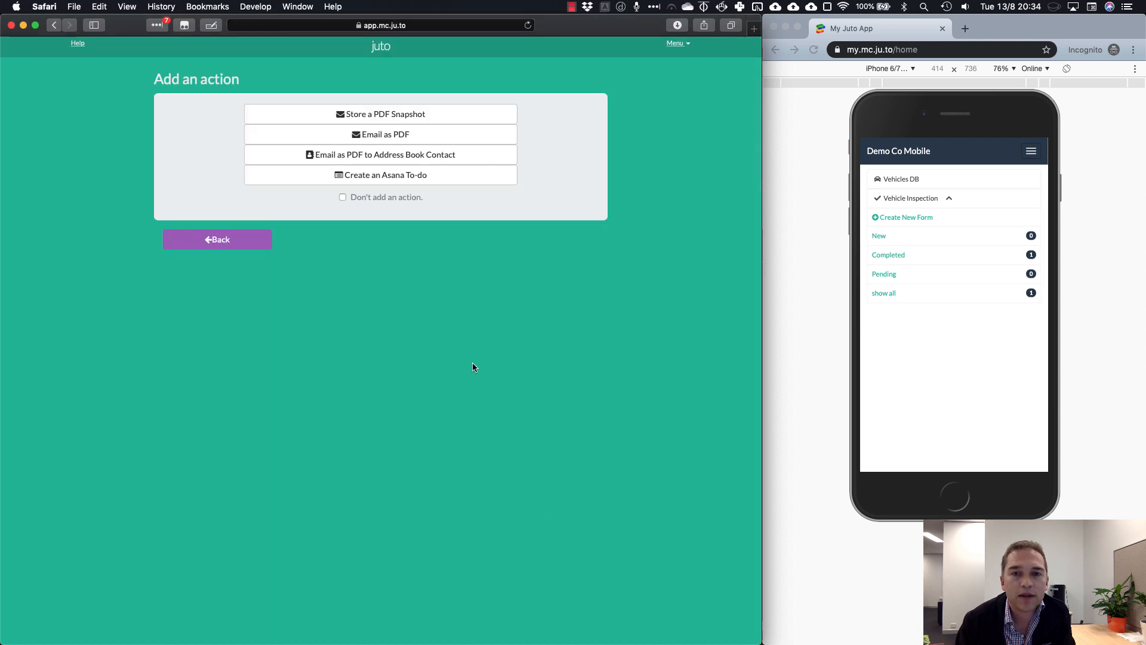
click(399, 120)
click(554, 159)
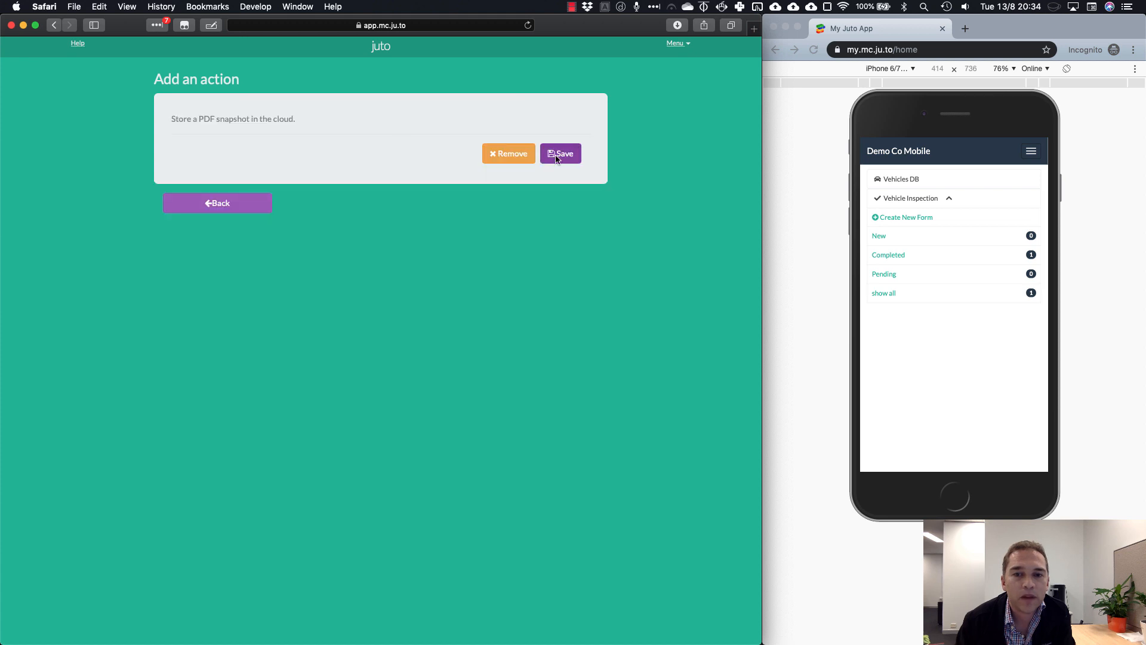
Save the Vehicle Inspection form configuration and finish the form design, back to the plugin list
scroll(664, 456, down, 5)
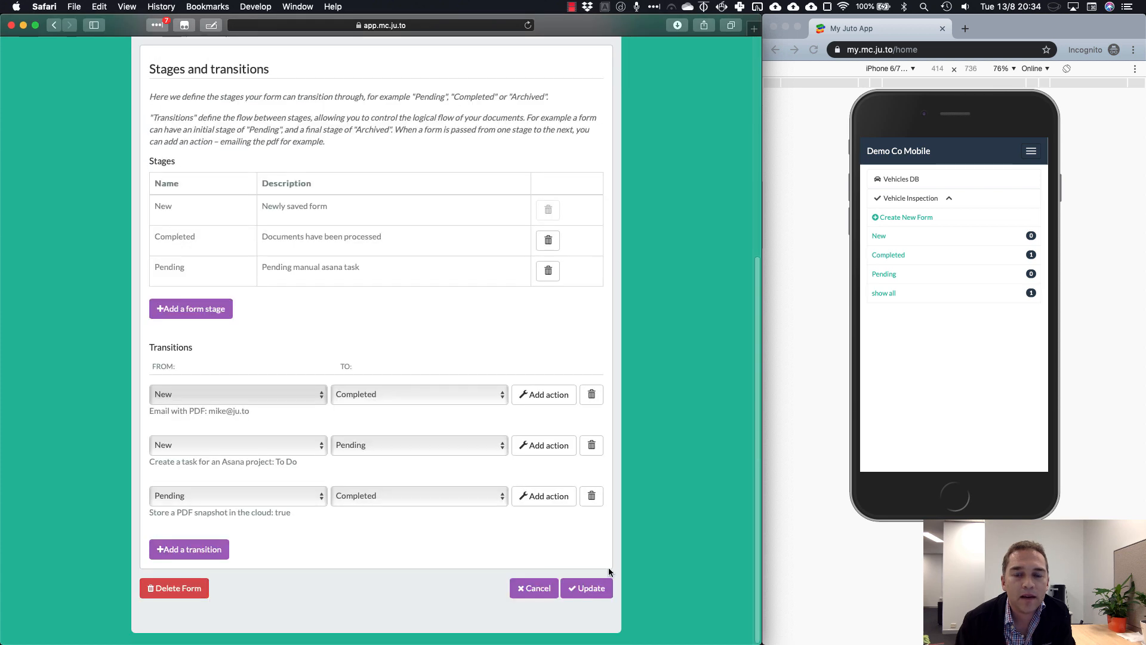
click(585, 587)
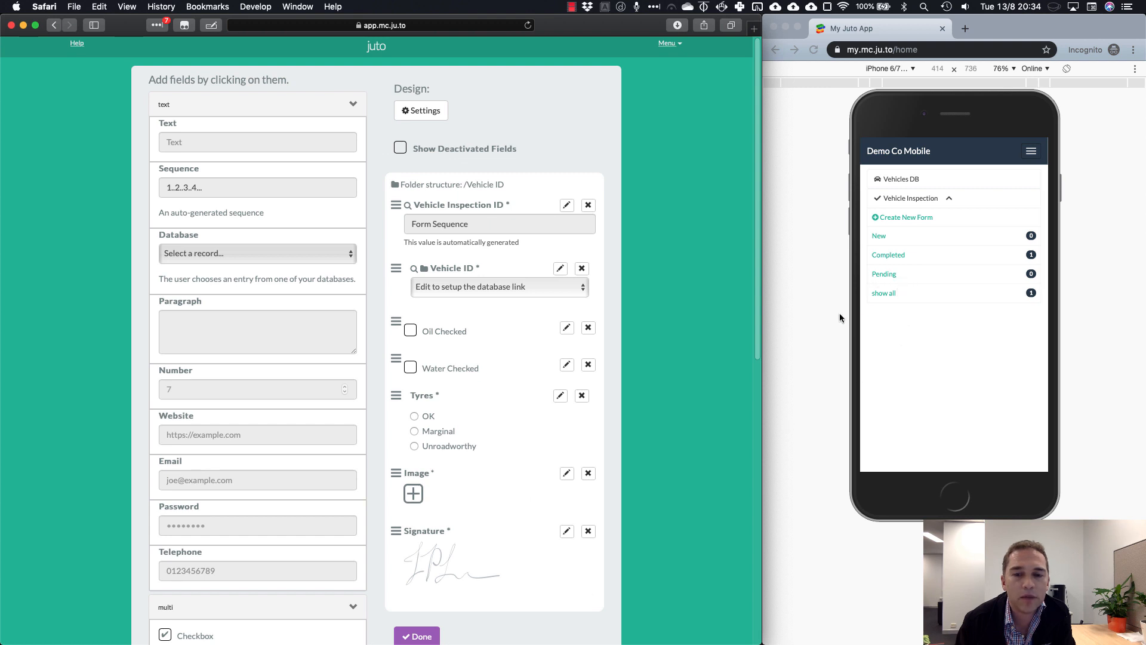
scroll(706, 385, down, 2)
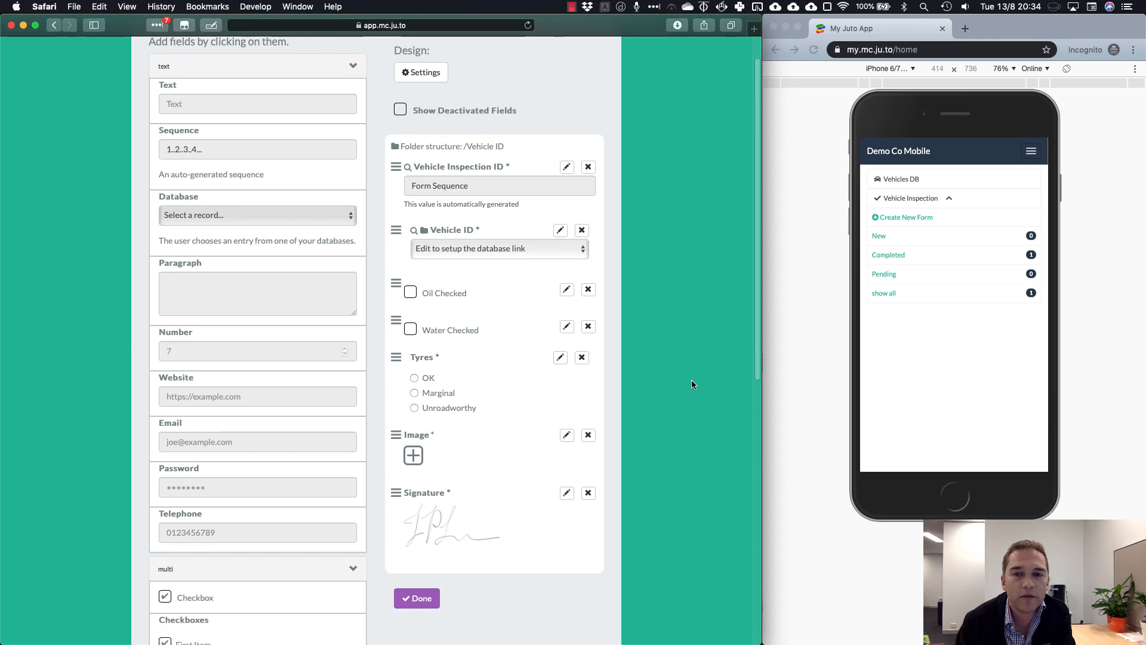
click(416, 598)
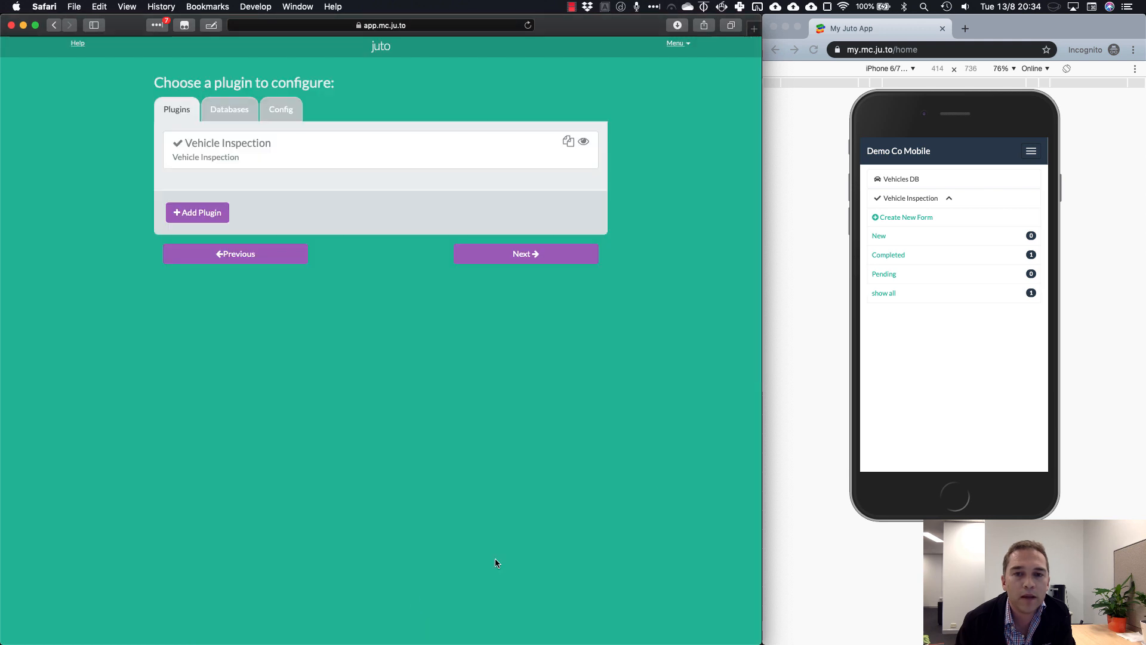
click(937, 364)
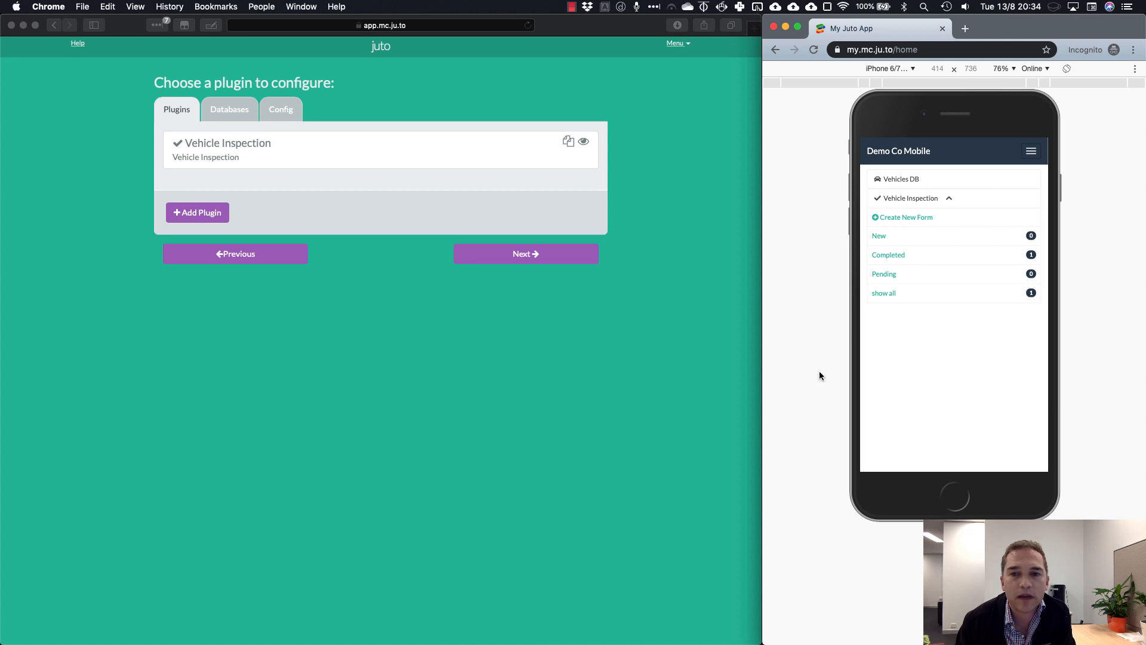
Open app.asana.com in a new tab showing the empty To Do list, then view New inspections
click(578, 63)
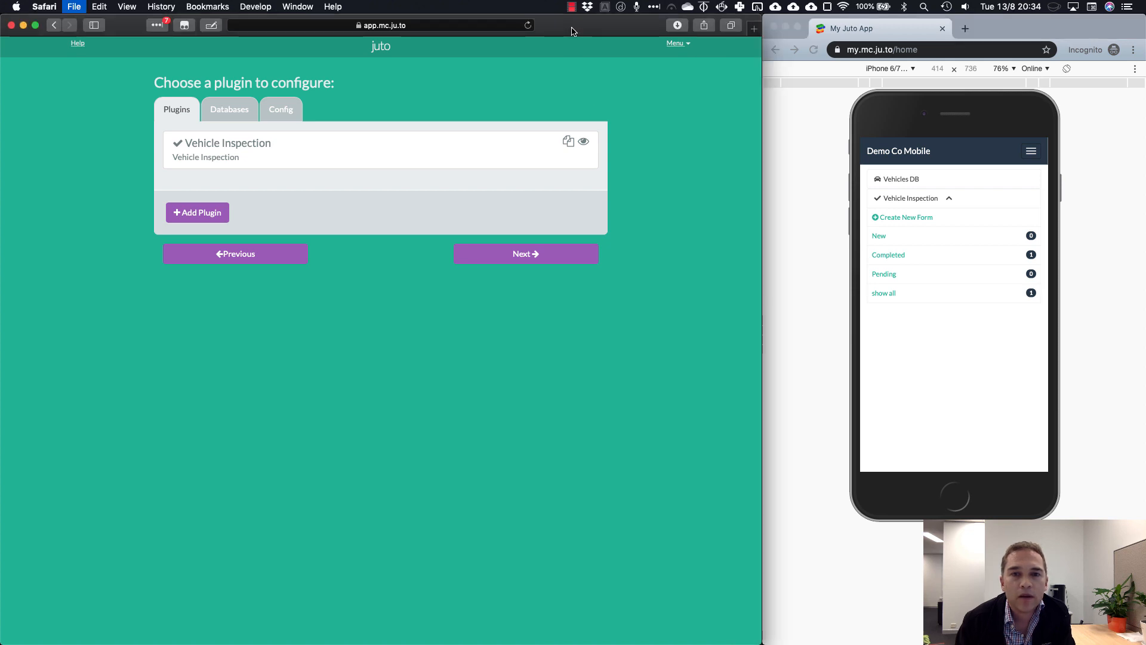
key(super+t)
text(app.asana)
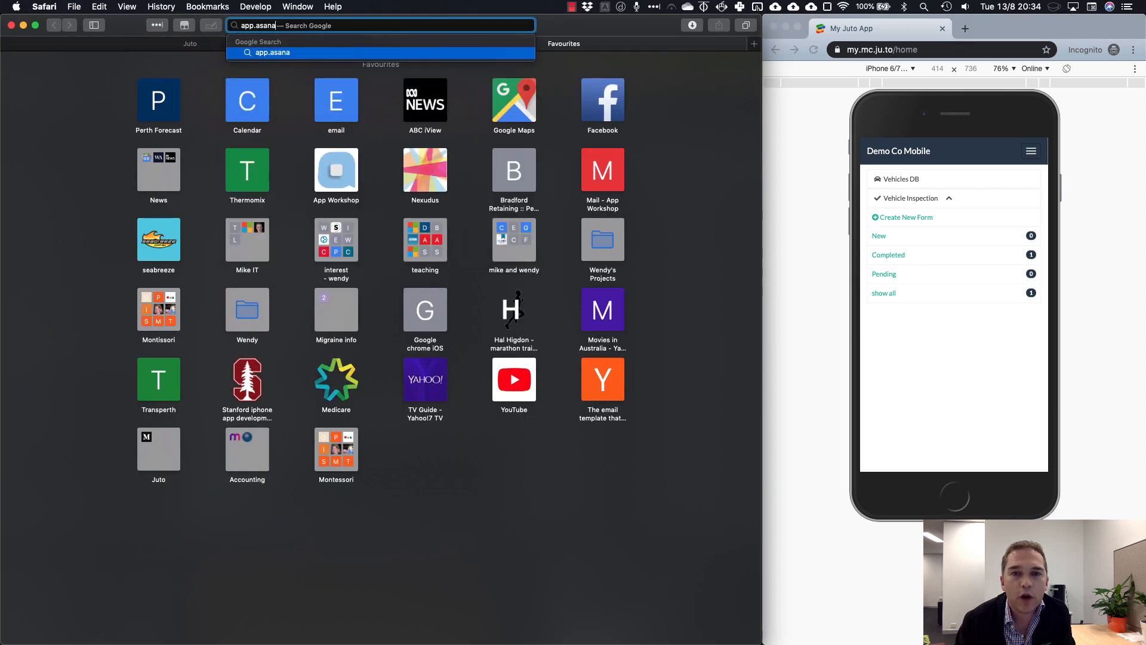
text(.com)
key(Return)
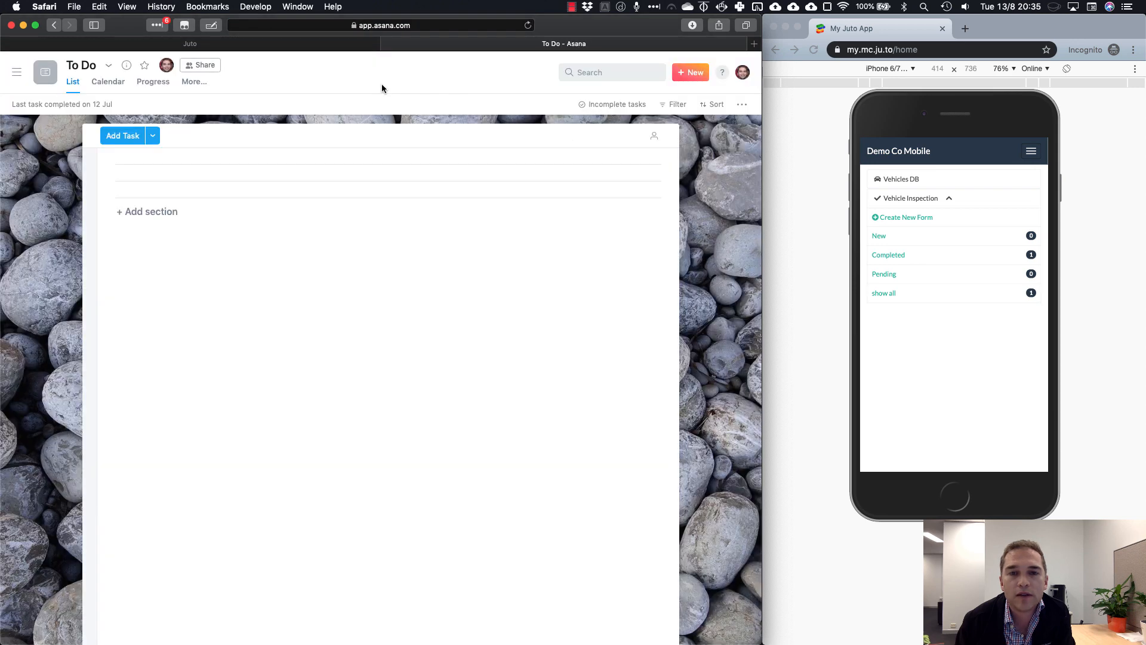
click(293, 44)
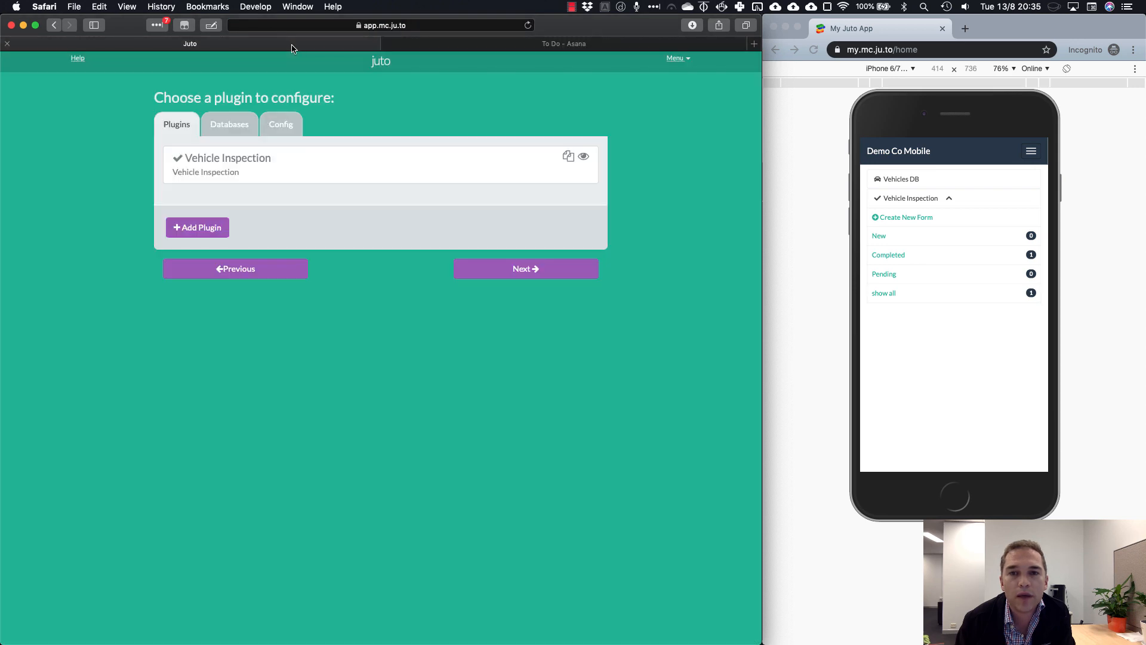
click(450, 46)
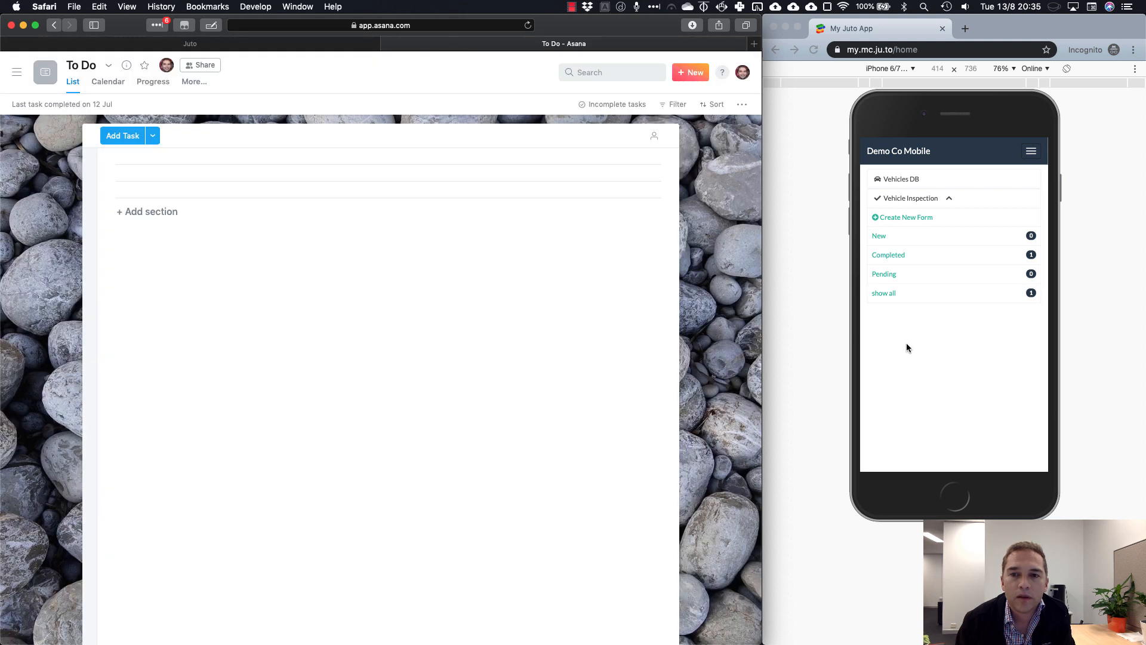
click(879, 237)
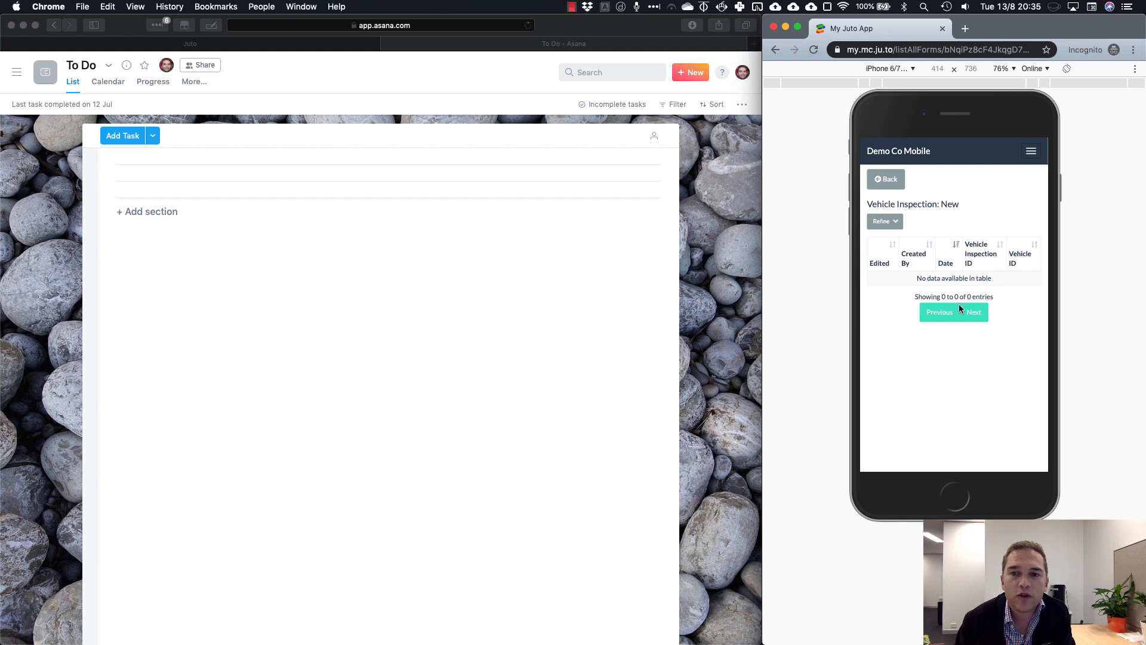
Start a new inspection for 00000002 - Toyota - Corolla with oil checked and tyres Marginal
click(880, 180)
click(890, 219)
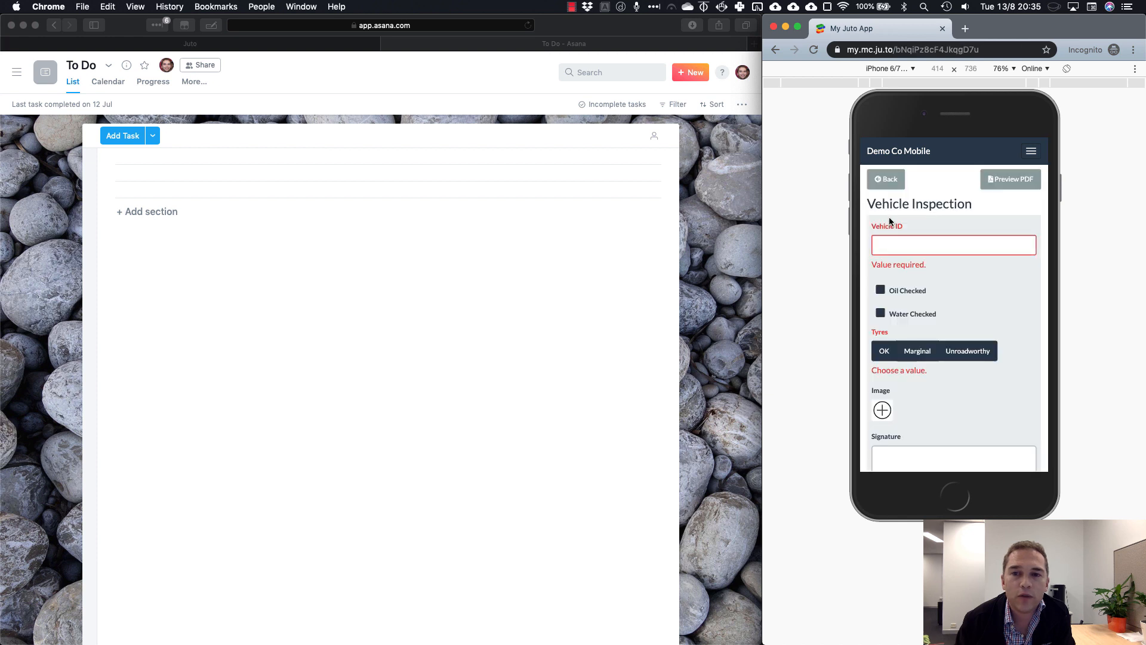
click(924, 246)
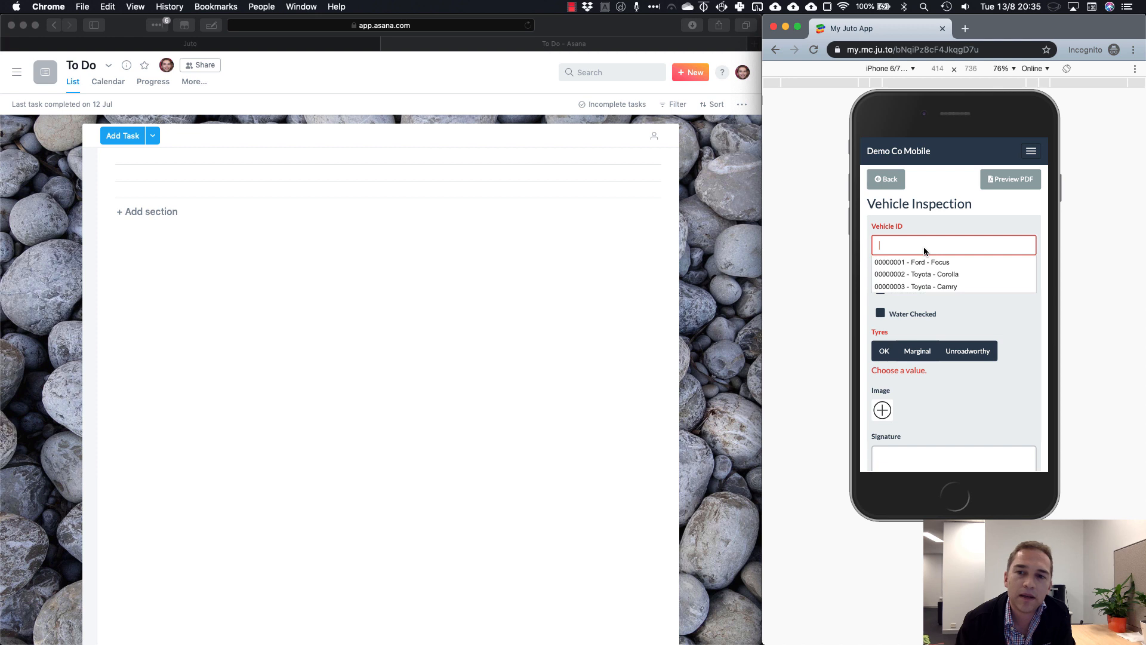
click(956, 277)
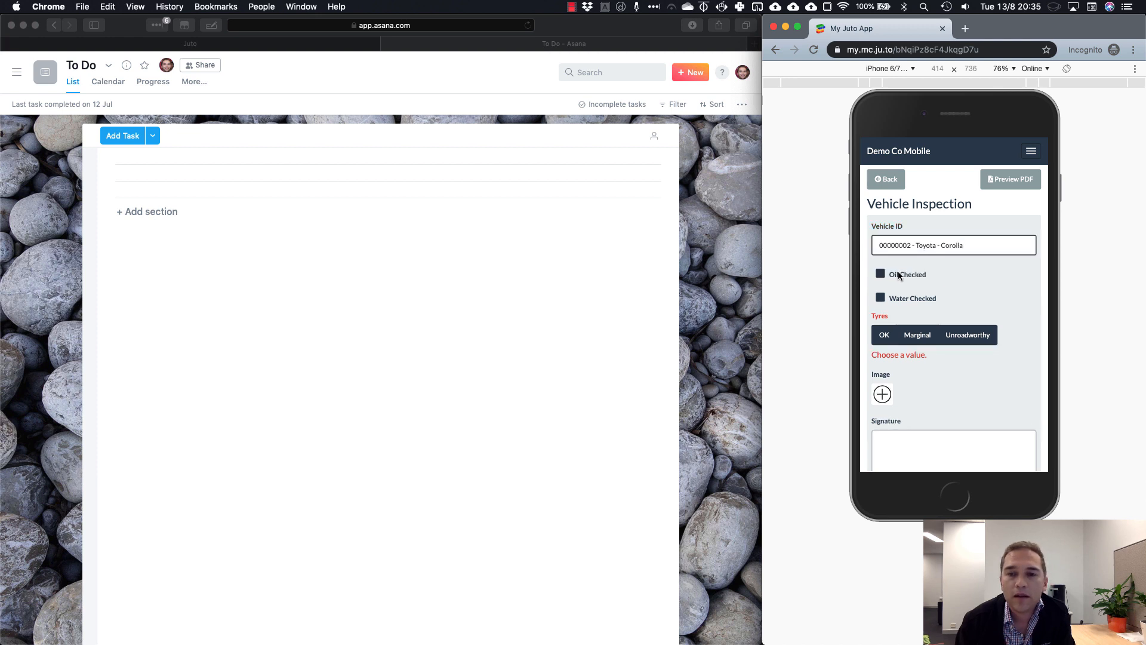
click(882, 275)
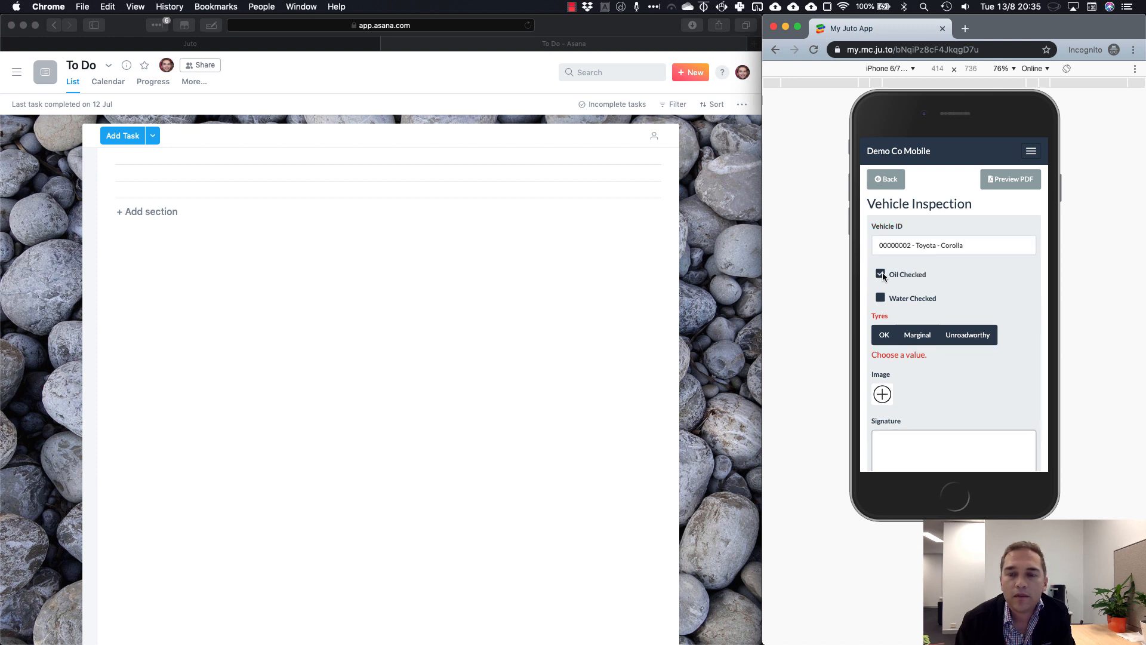
click(919, 338)
Sign the inspection, mark it as Pending and save it
scroll(925, 373, down, 3)
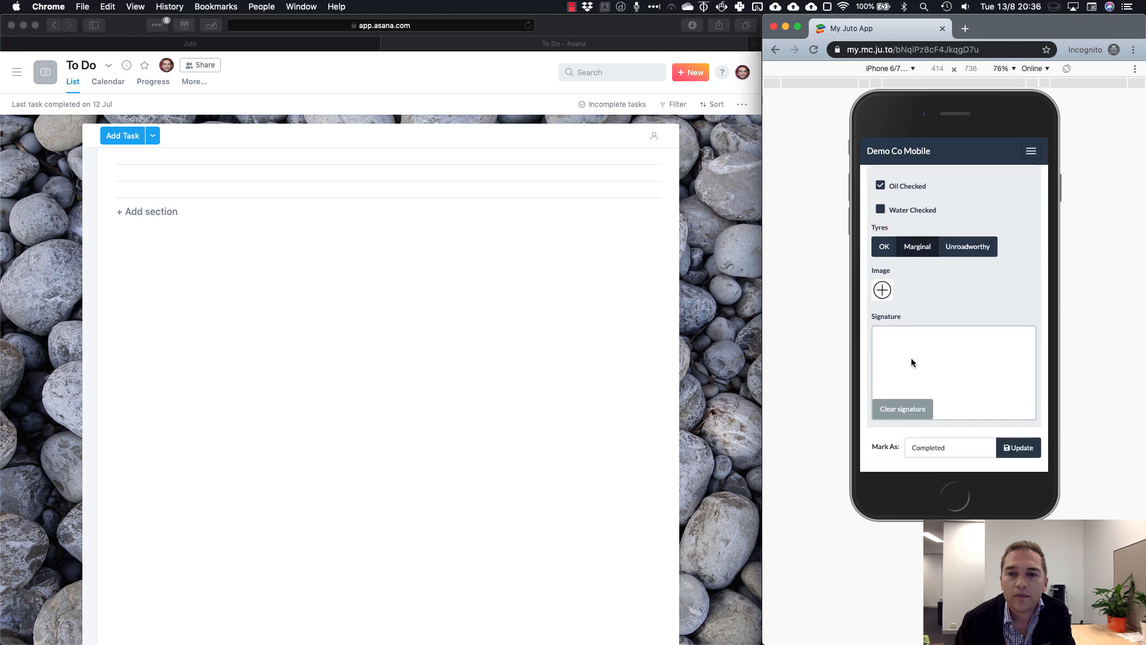
mouse_move(888, 339)
mouse_down()
mouse_move(934, 367)
mouse_move(964, 341)
mouse_move(949, 357)
mouse_up()
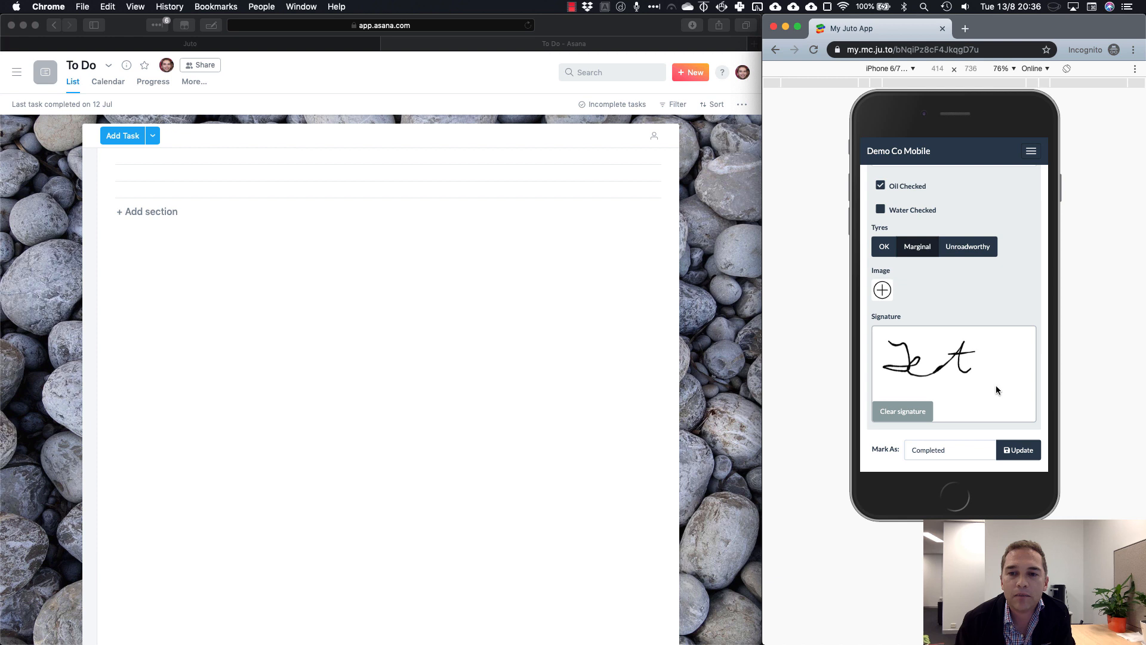
click(978, 449)
click(977, 466)
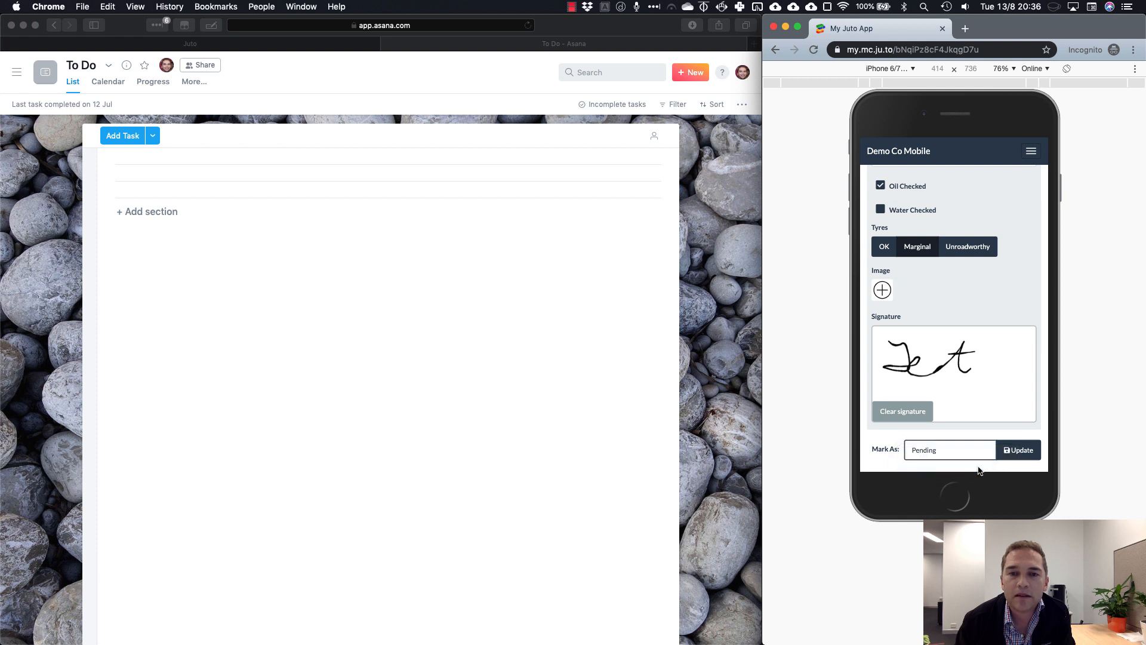
click(1019, 451)
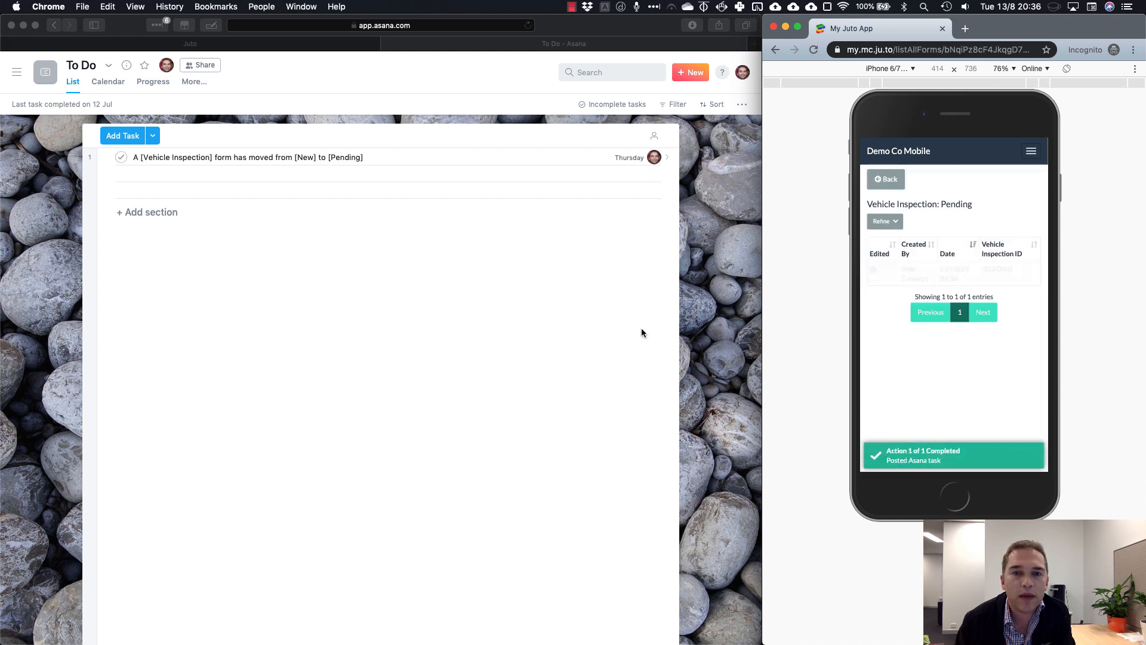
Open the Vehicle Inspection task in Asana, review its linked Pending inspection PDF, then return
click(395, 158)
click(378, 159)
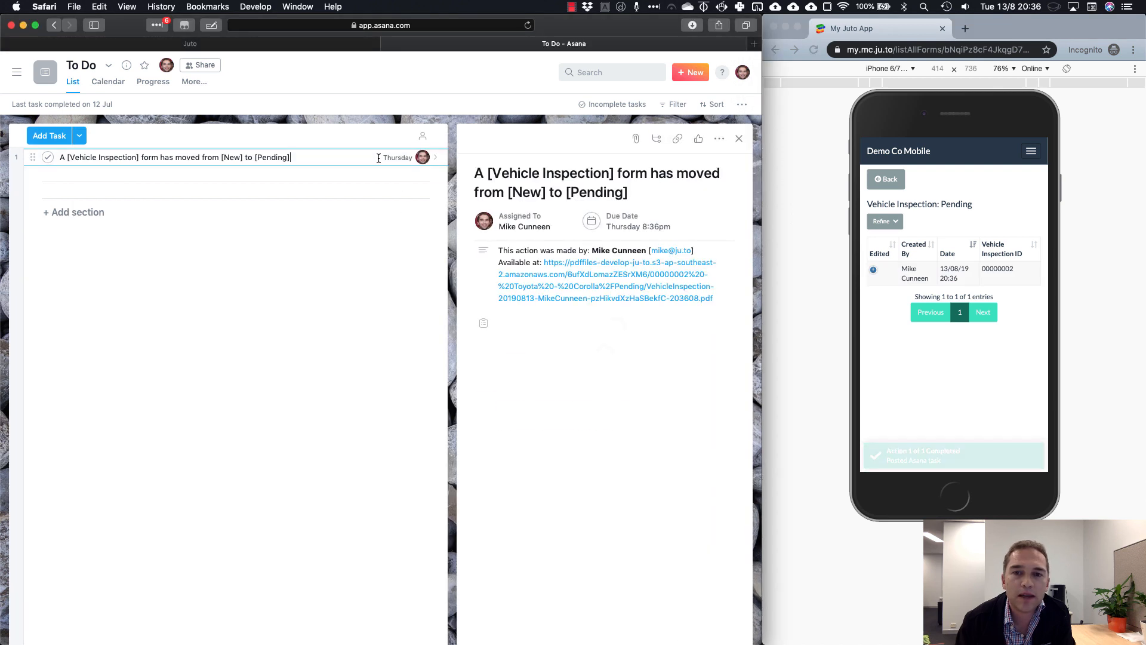
click(595, 288)
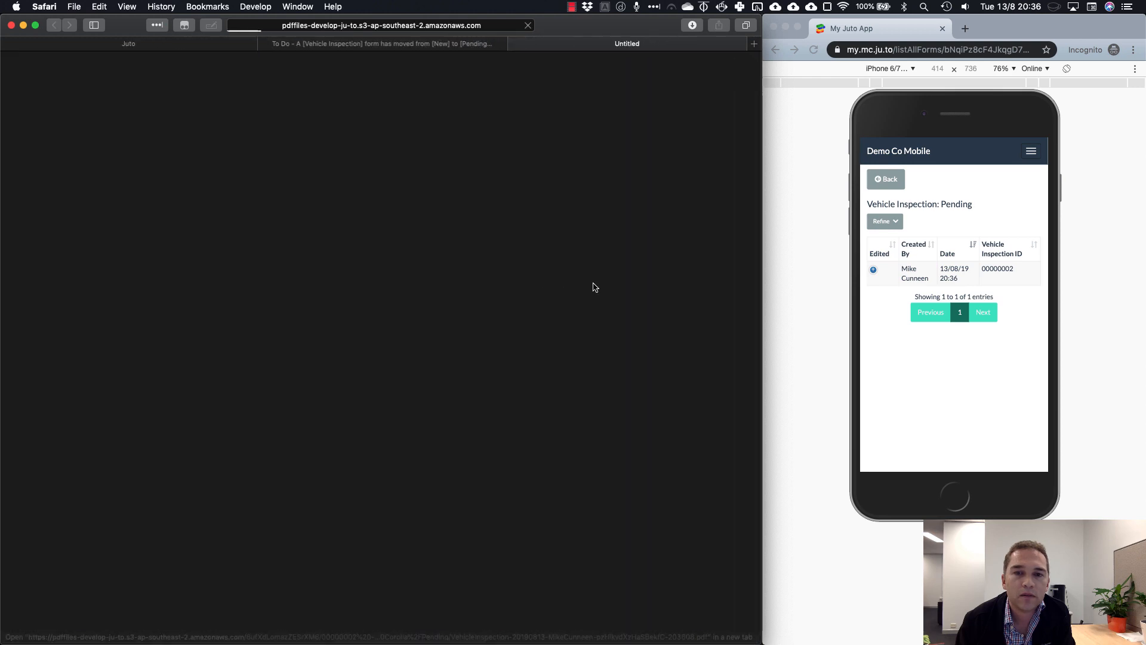
scroll(515, 483, down, 8)
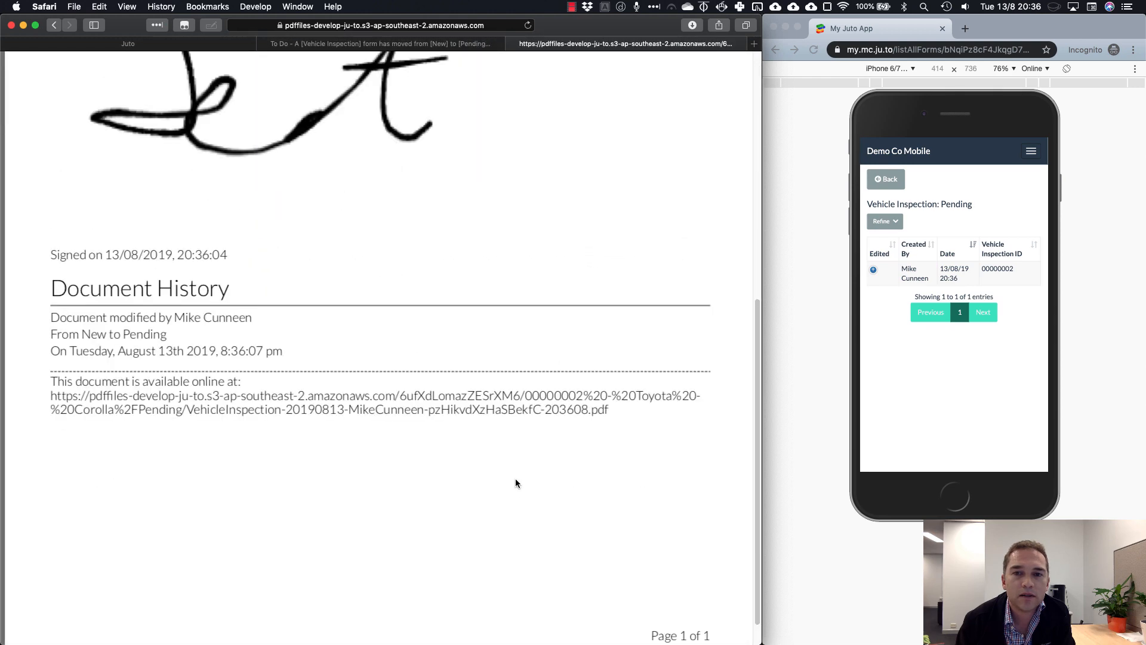
scroll(516, 478, up, 5)
scroll(515, 481, up, 3)
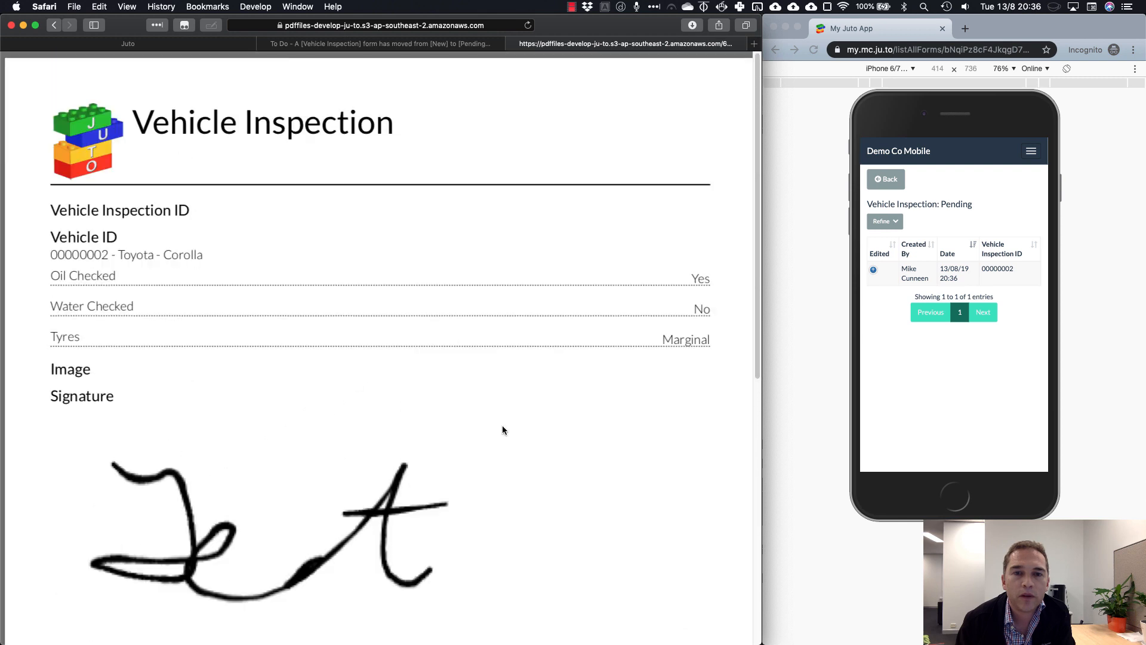
click(420, 47)
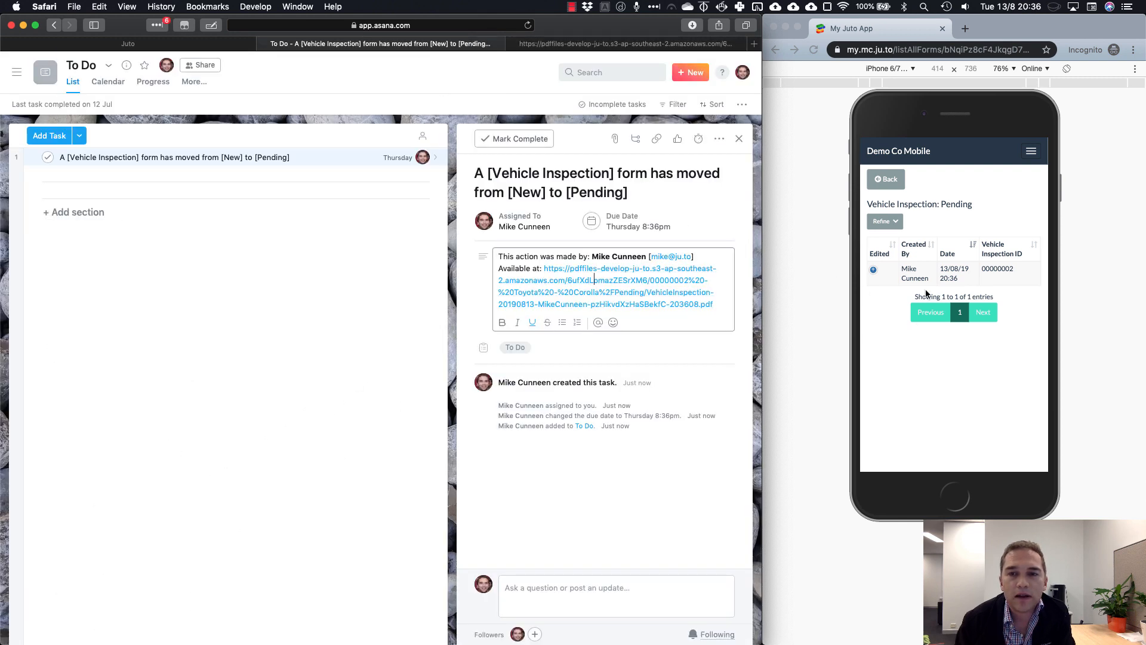
Edit the Toyota Corolla entry under Vehicle Inspection > Pending and update it with Mark As: Completed
click(883, 182)
click(884, 181)
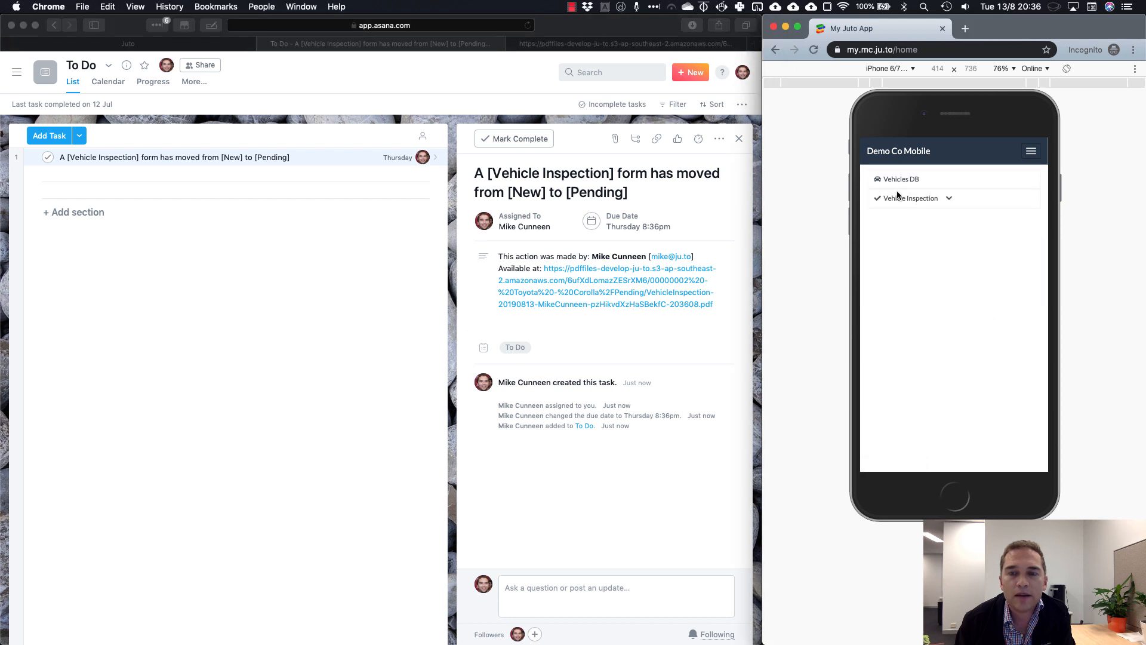
click(920, 201)
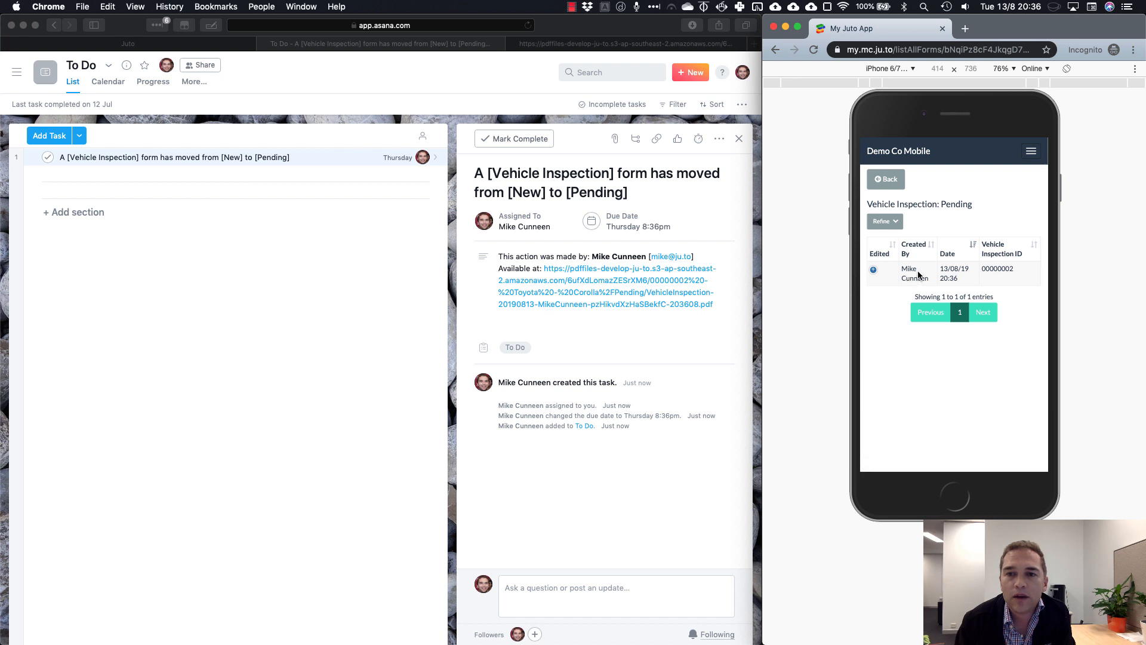
click(924, 180)
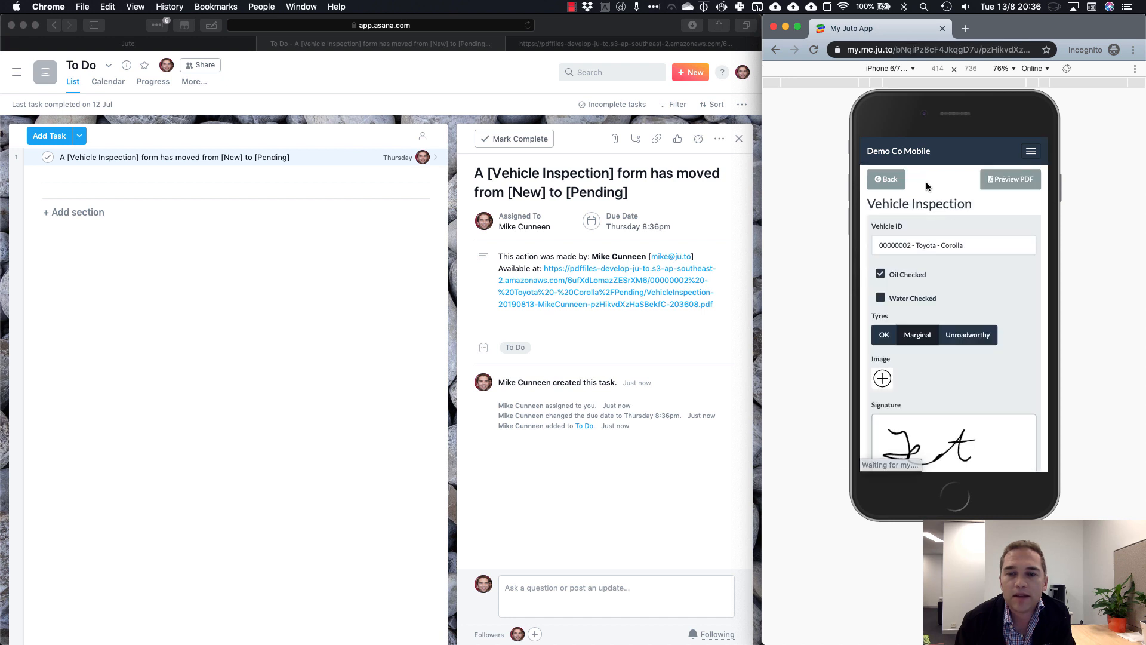
scroll(1013, 385, down, 4)
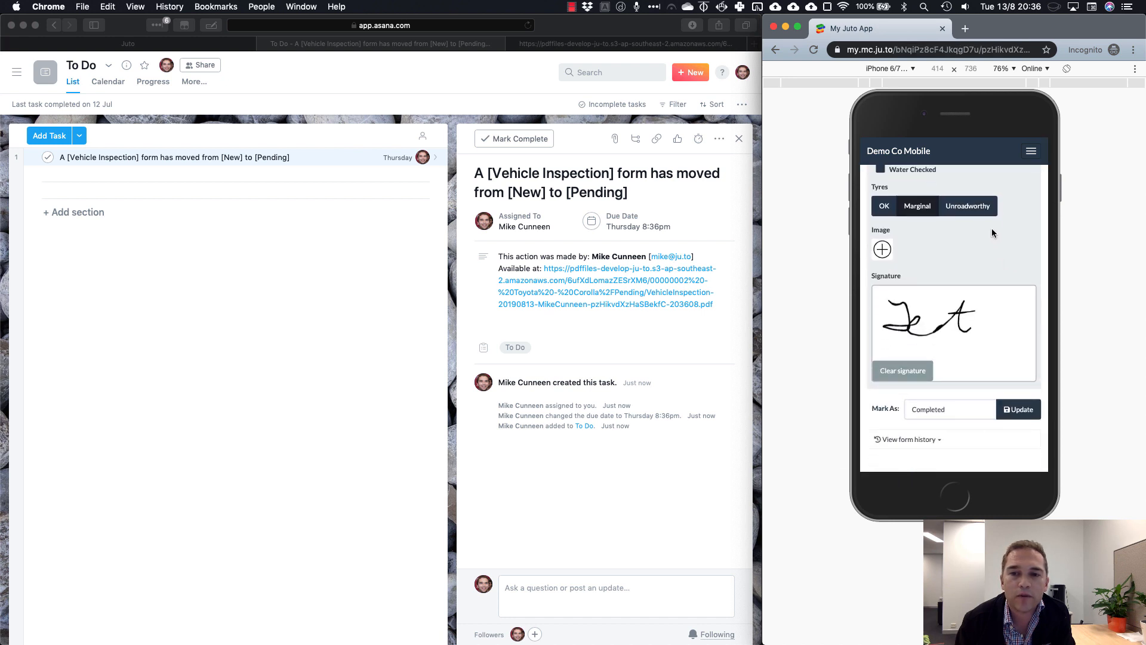
click(1019, 410)
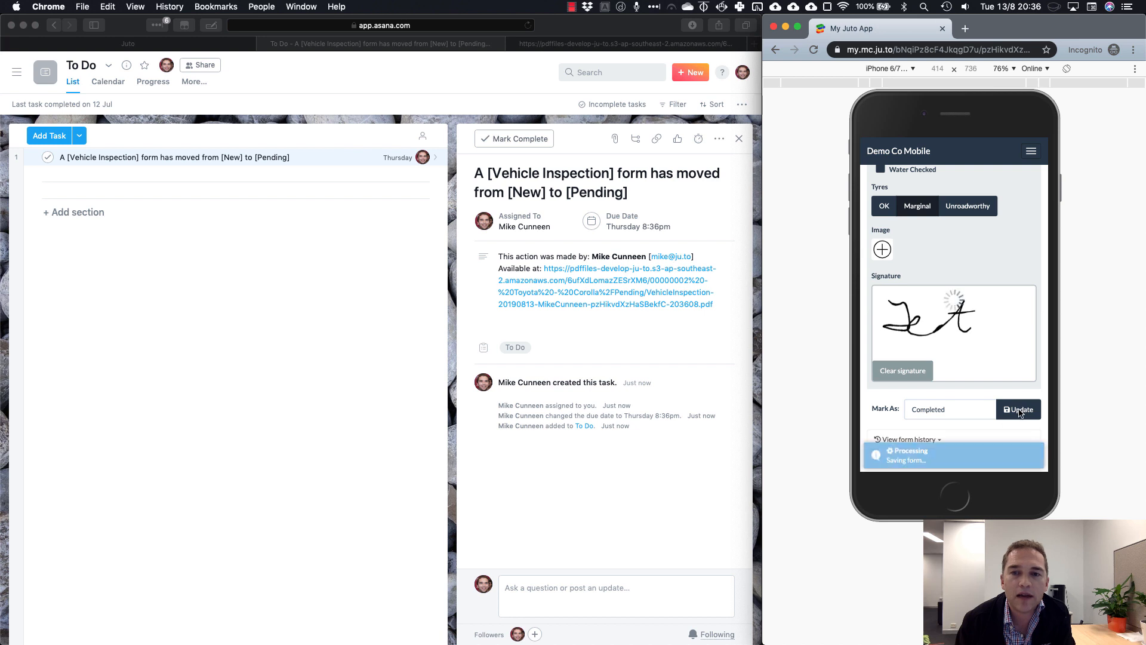